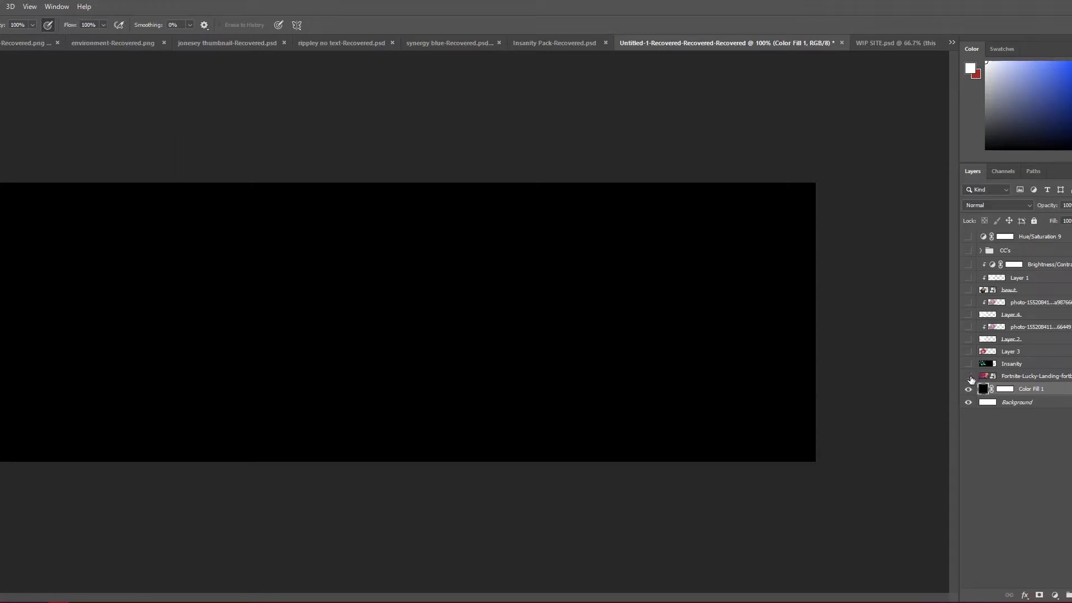
Show the Fortnite-Lucky-Landing background image layer above the black colour fill and set its blend mode to Lighten
left_click(968, 376)
left_click(1015, 377)
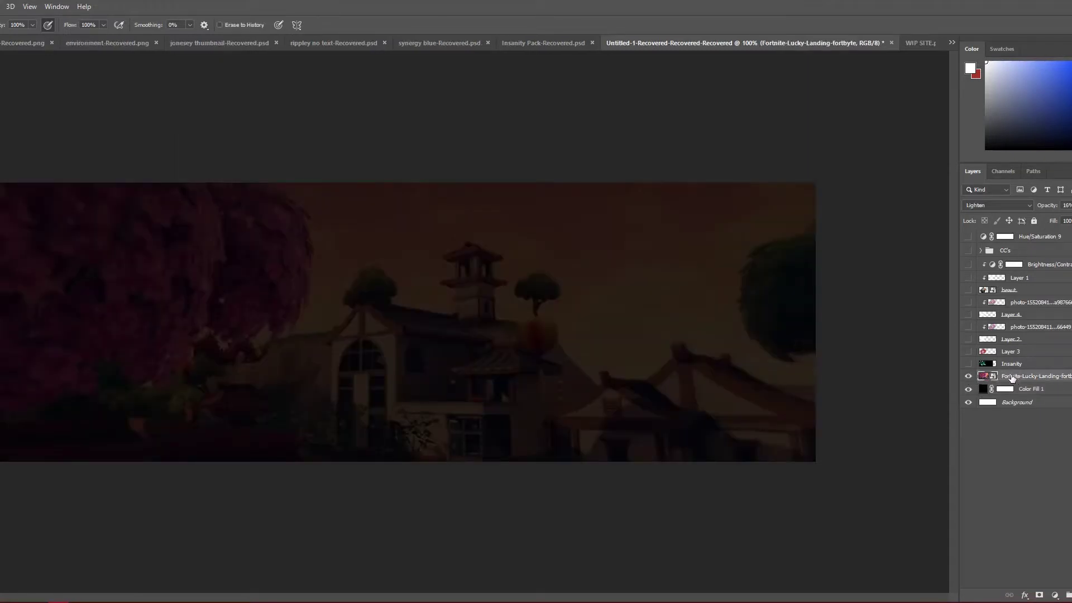
left_click(990, 204)
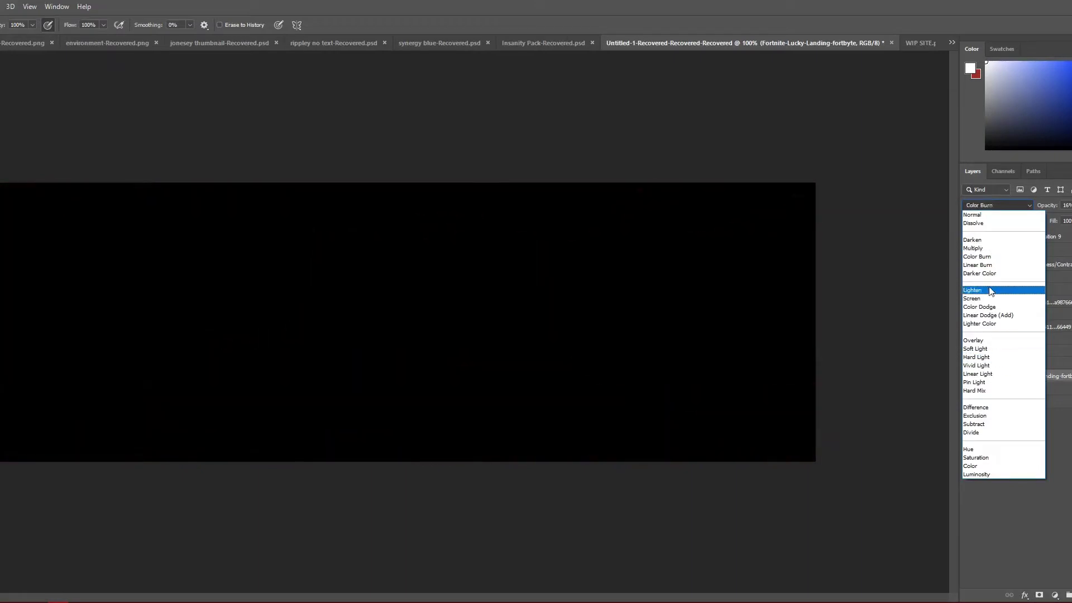
left_click(994, 291)
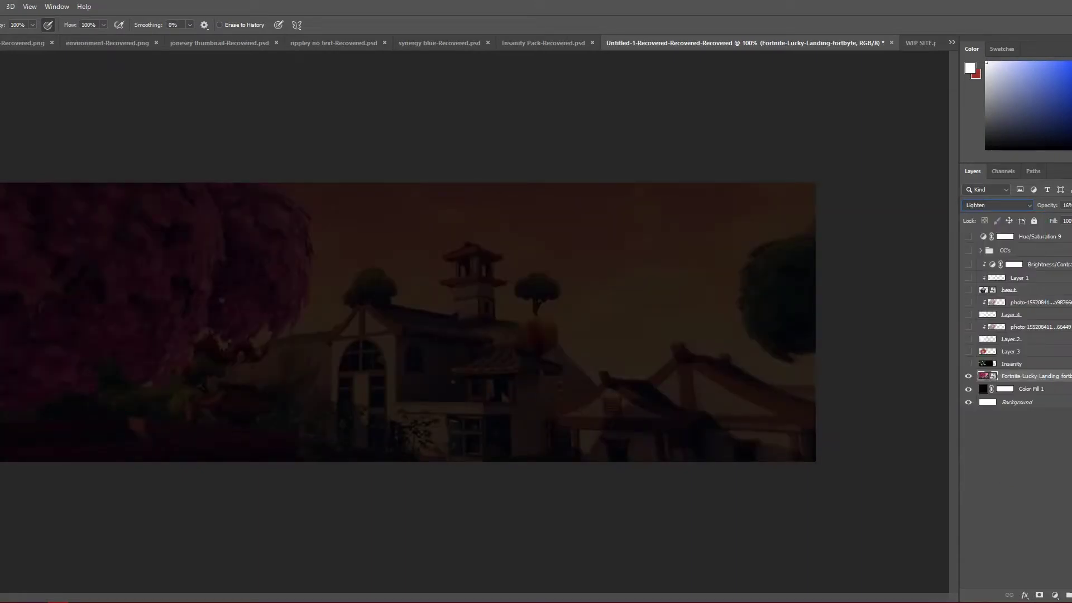
left_click(1071, 205)
Preview the lightning effect of the Insanity layer by showing it briefly and hiding it again
left_click(968, 364)
left_click(1018, 366)
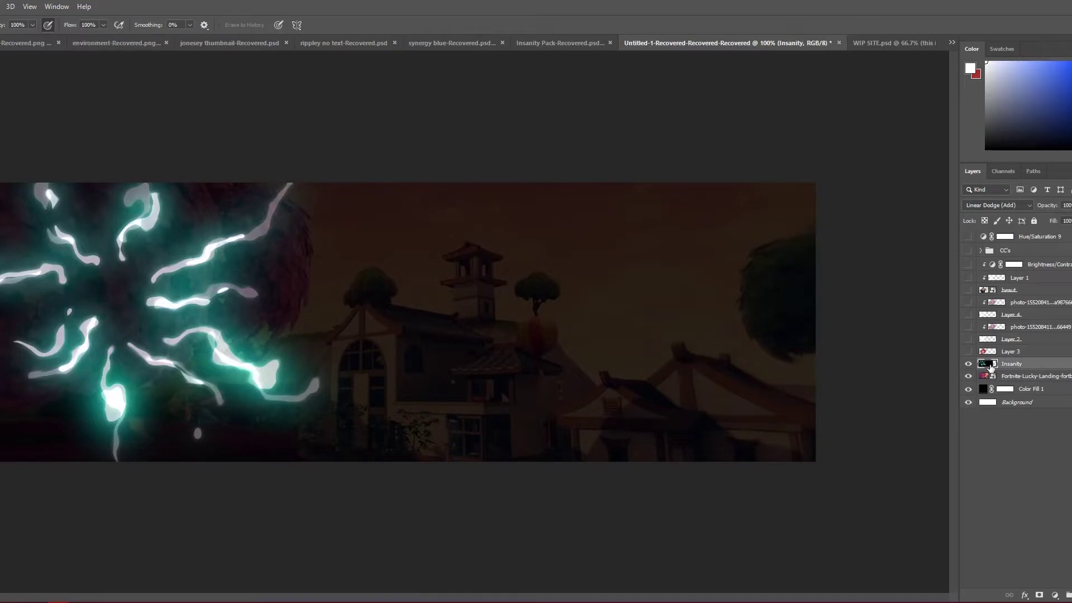
left_click(969, 364)
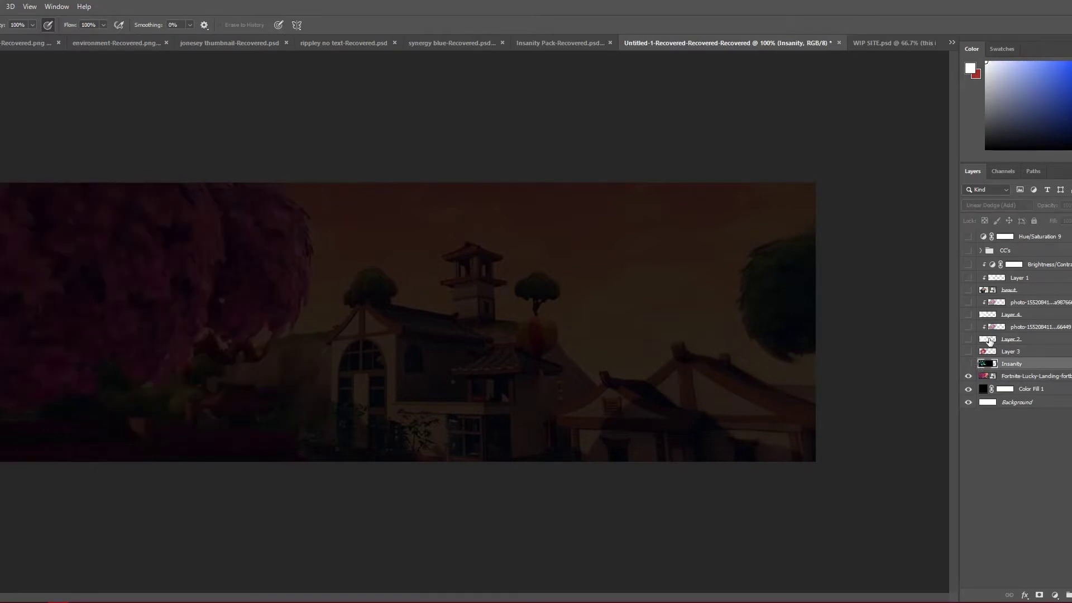
Show the soldier render layer and its clipped Soft Light Layer 1, comparing the image with and without Layer 1
left_click(968, 290)
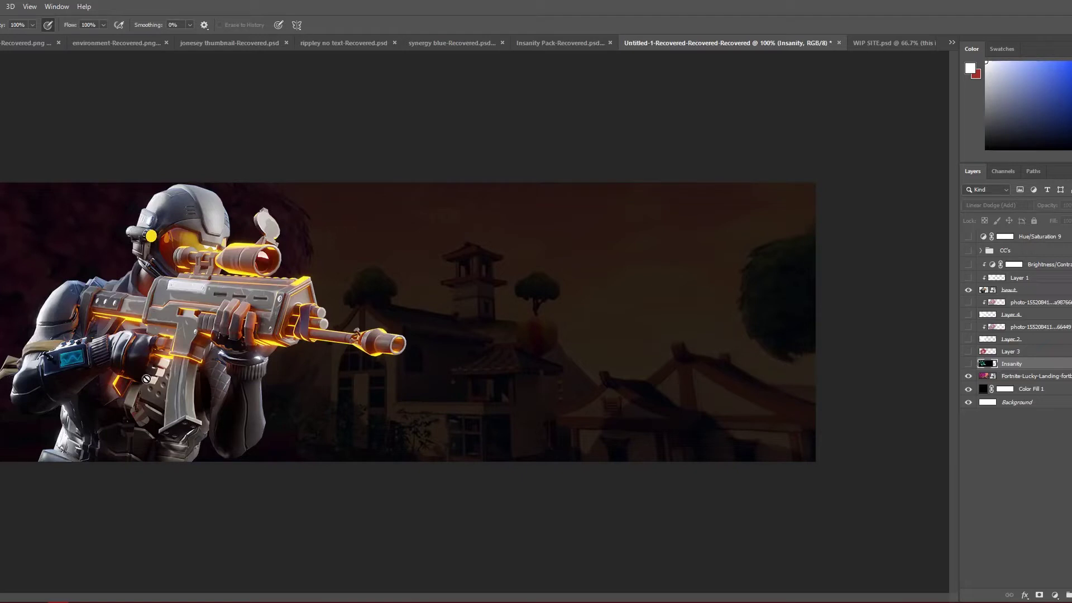
left_click(1020, 291)
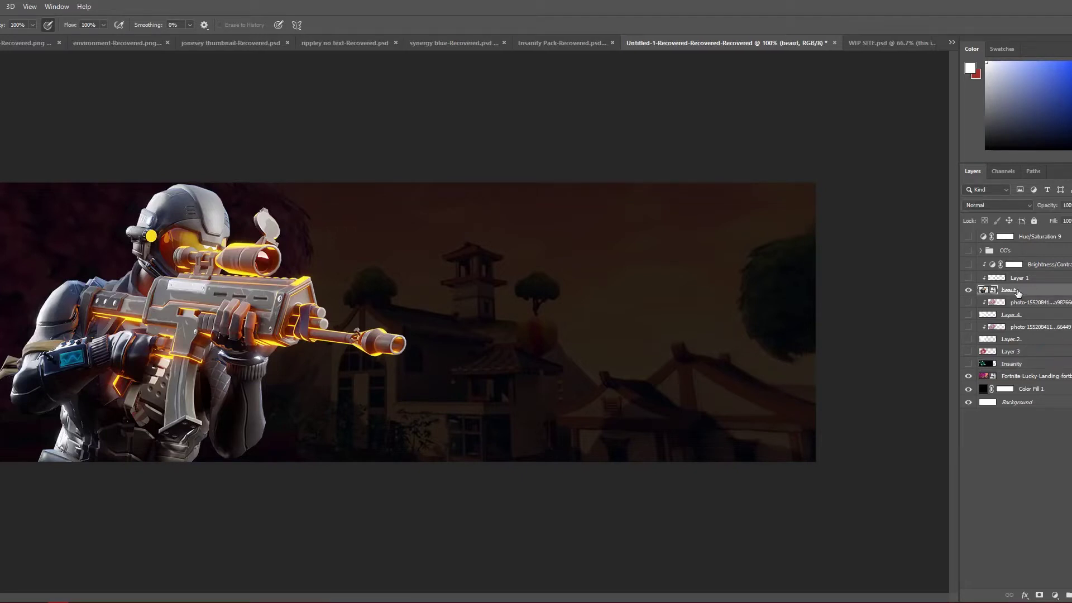
left_click(1021, 279)
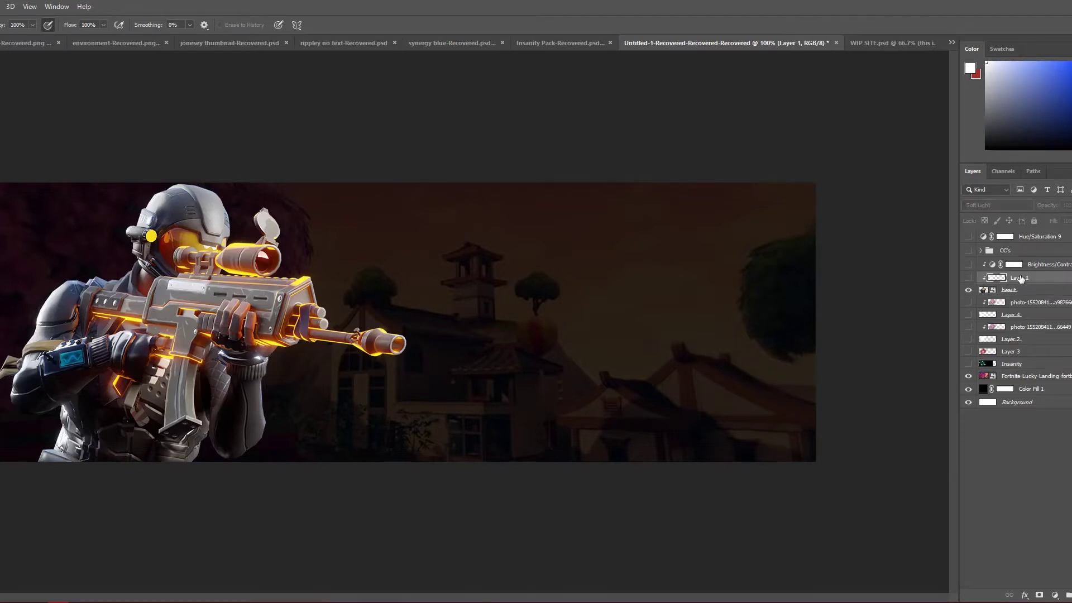
left_click(969, 278)
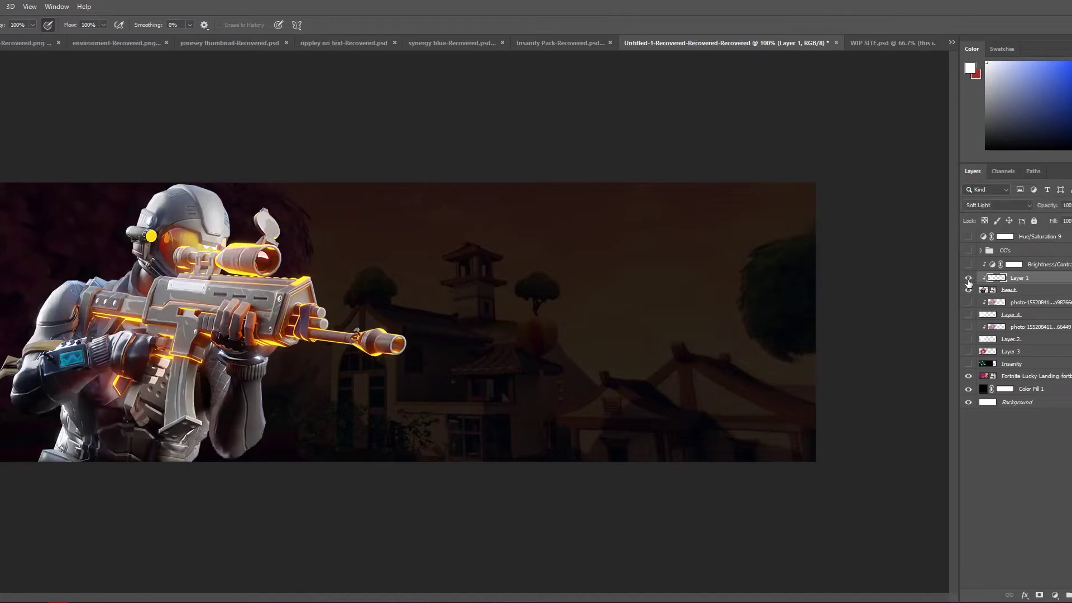
left_click(969, 279)
left_click(969, 279)
key("b")
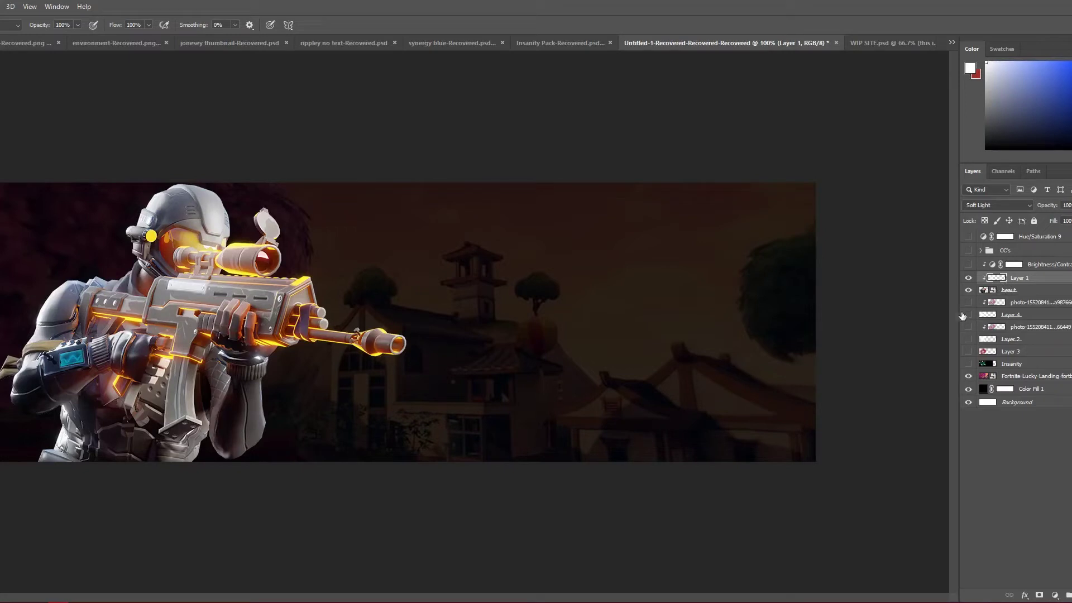
left_click(981, 277, "alt")
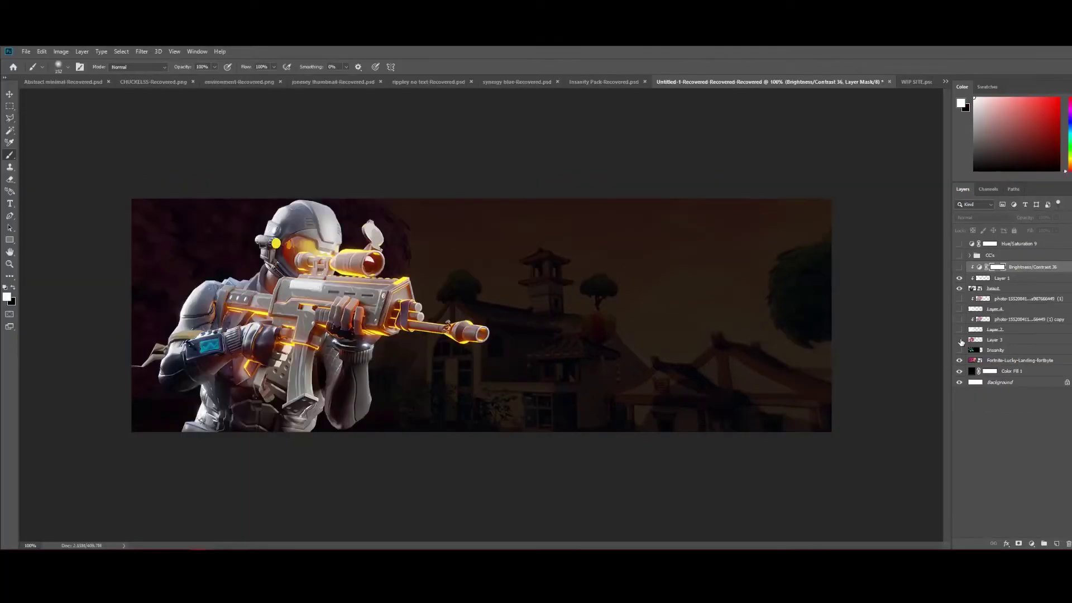
Show the glow layers Layer 3 and Layer 2 behind the soldier
left_click(959, 340)
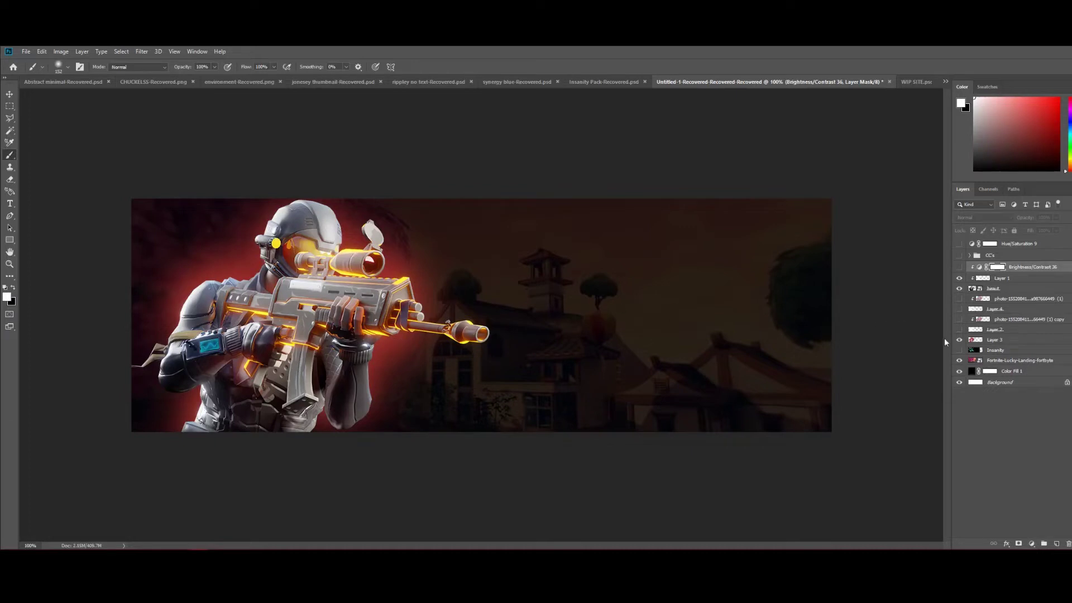
left_click(995, 342)
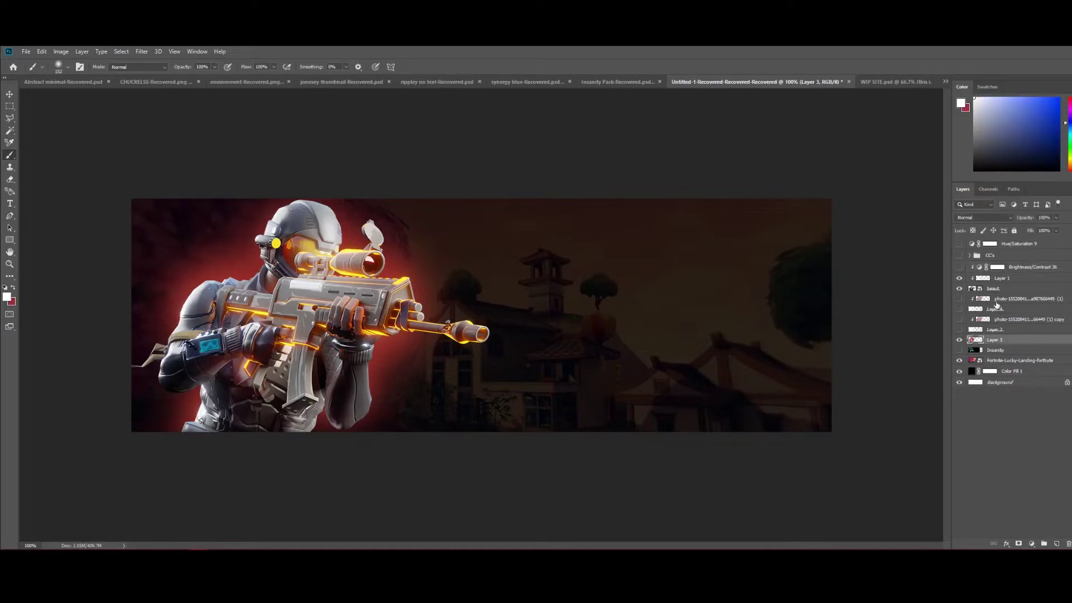
left_click(958, 329)
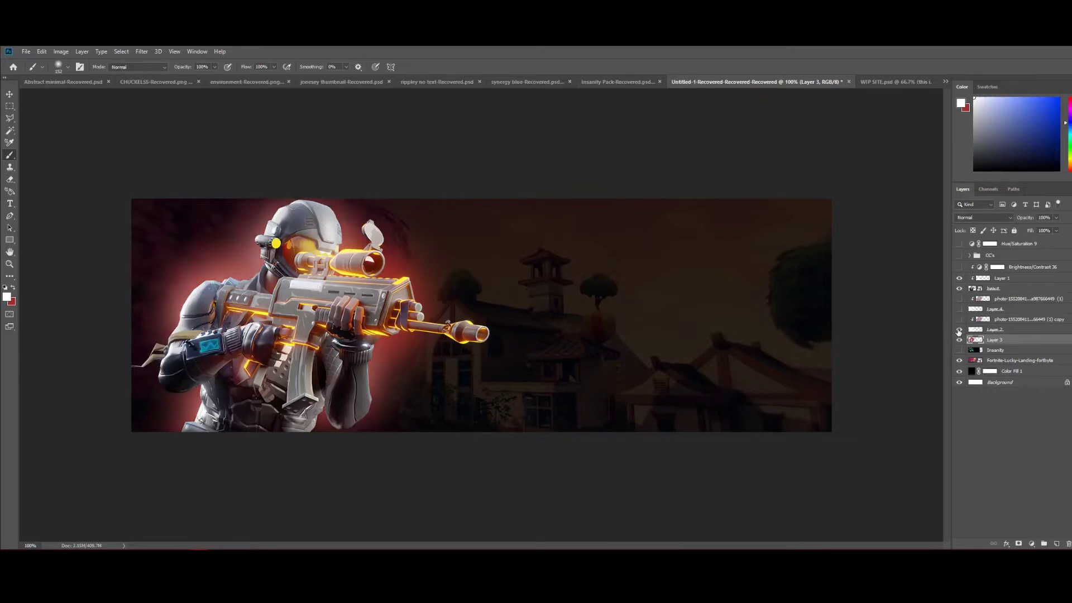
left_click(997, 330)
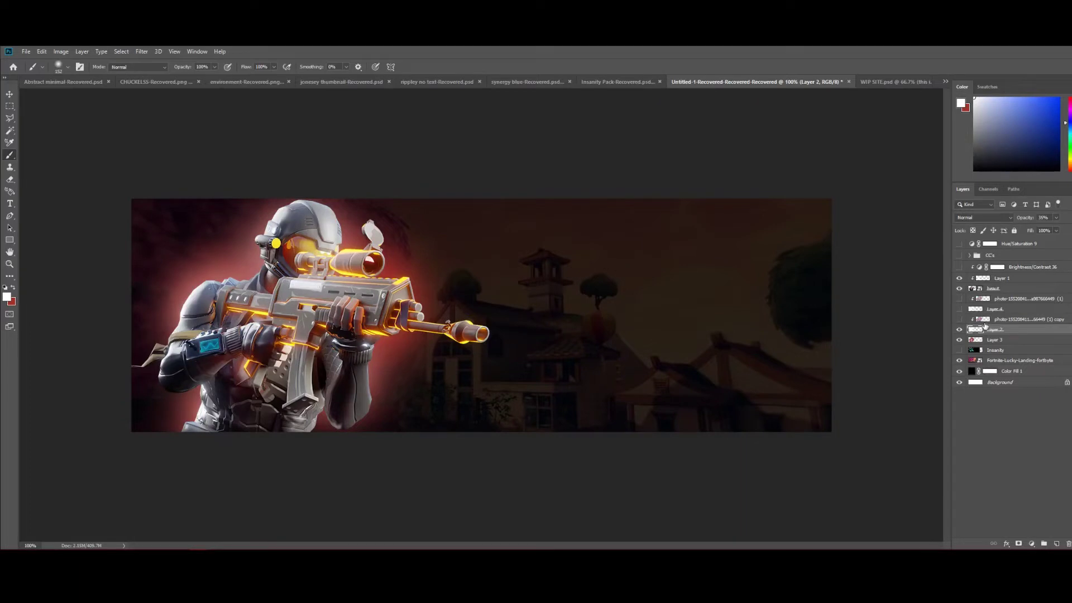
Show Layer 4 and the two photo texture layers clipped to Layer 2 and Layer 4
left_click(1005, 319)
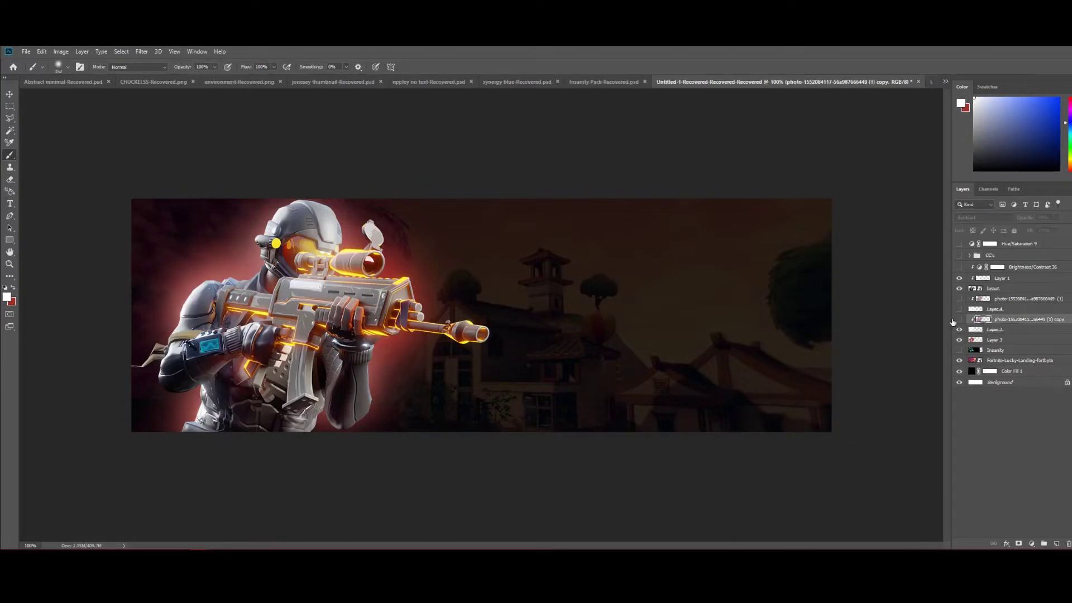
left_click(958, 319)
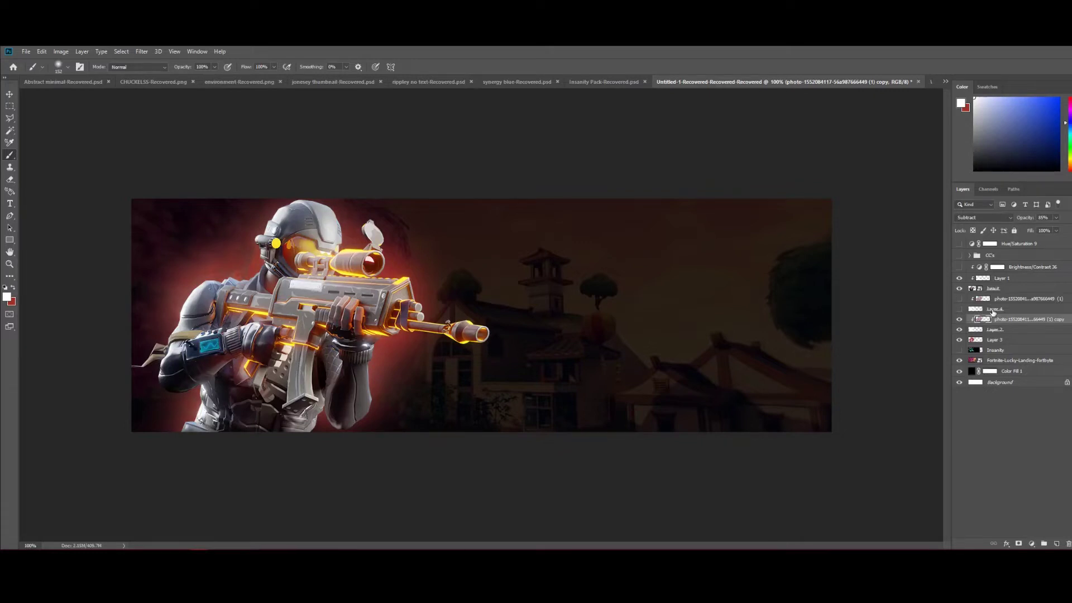
left_click(992, 310)
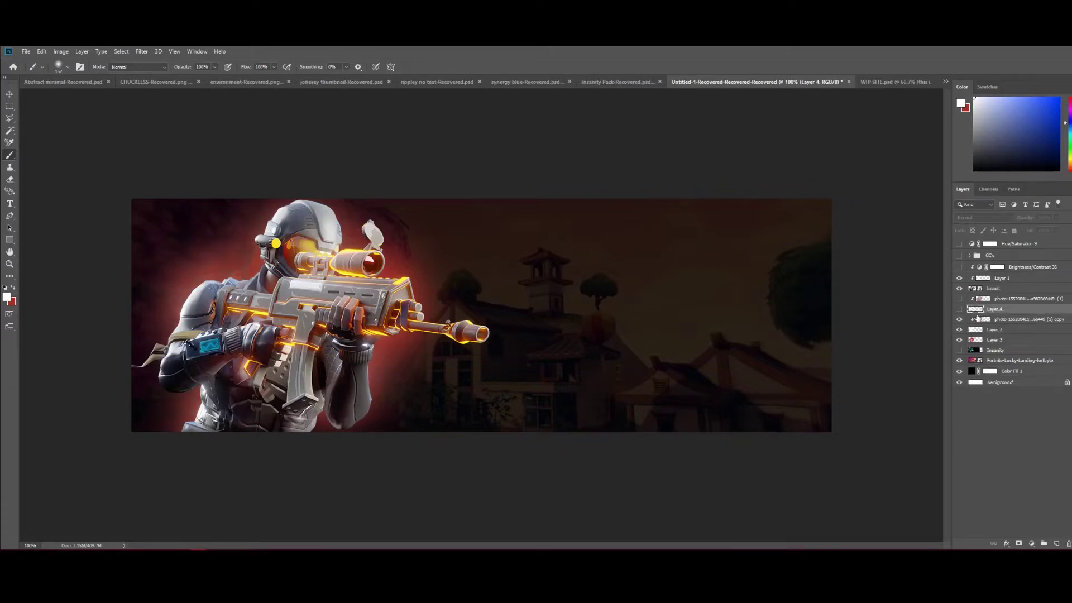
left_click(959, 309)
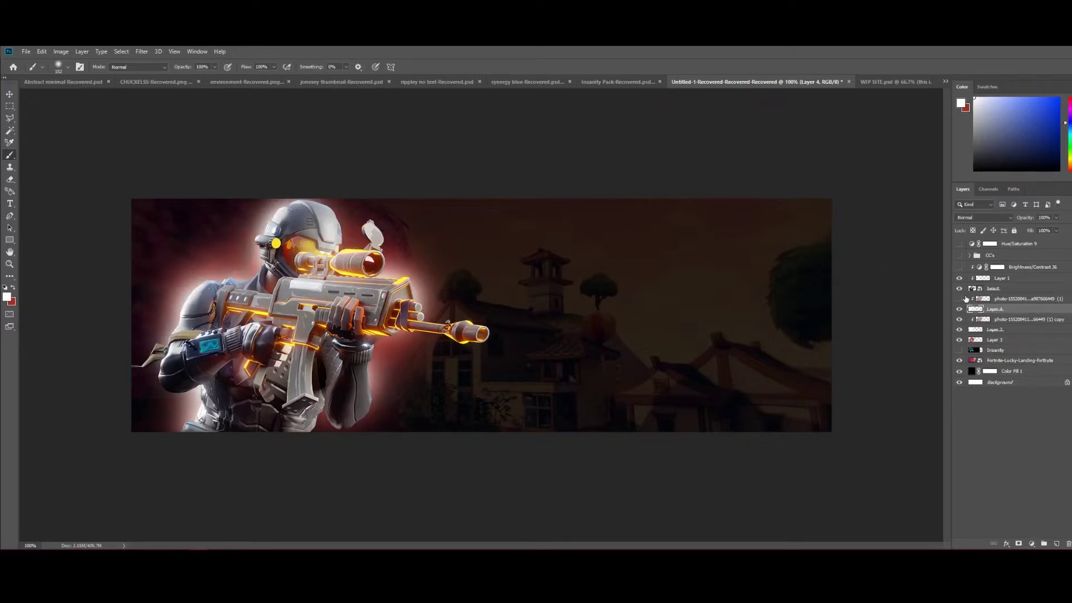
left_click(959, 298)
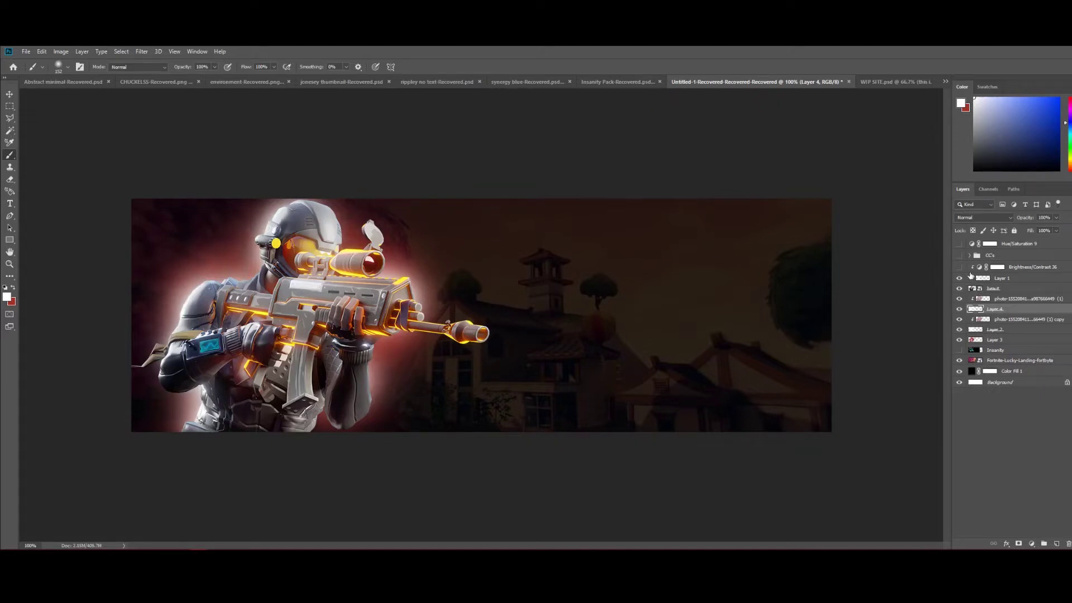
Show the clipped Brightness/Contrast 36 adjustment and the CC's colour correction group
left_click(960, 268)
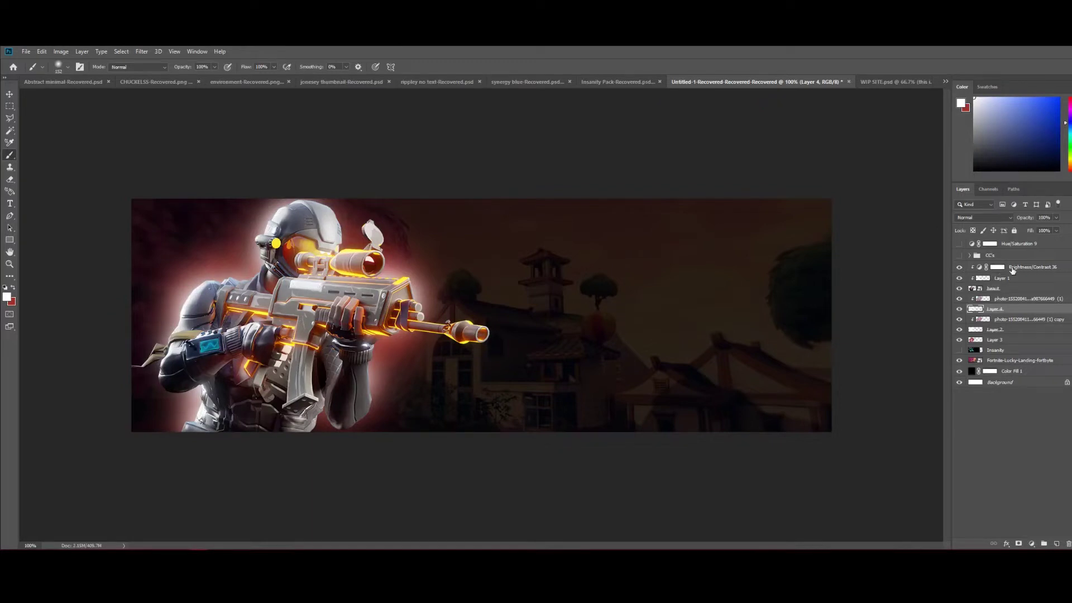
left_click(1014, 269)
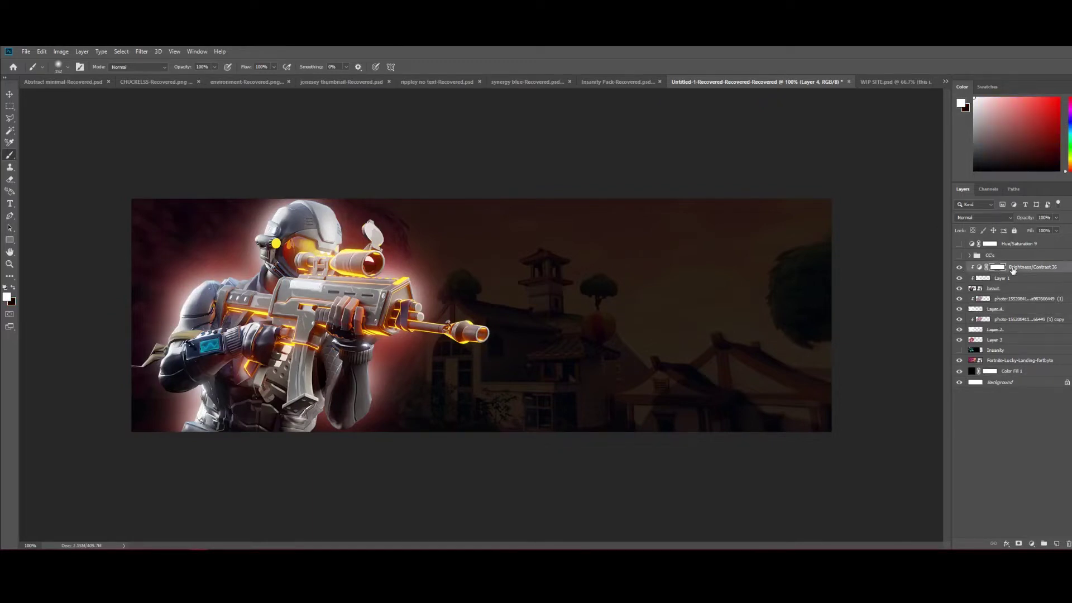
left_click(960, 256)
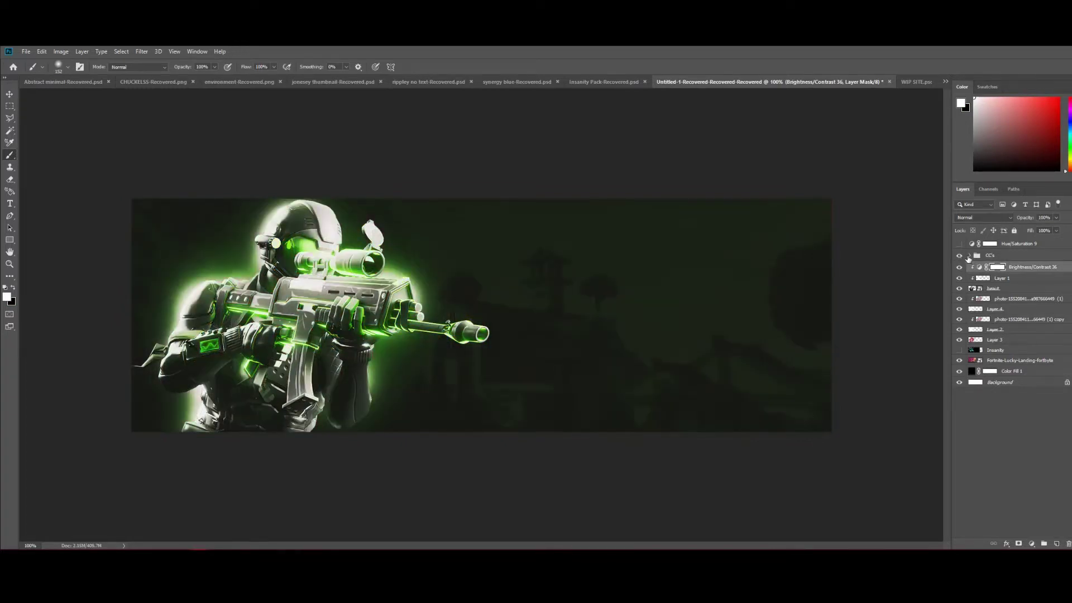
Expand the CC's group and compare the image with and without its Hue/Saturation adjustment
left_click(968, 258)
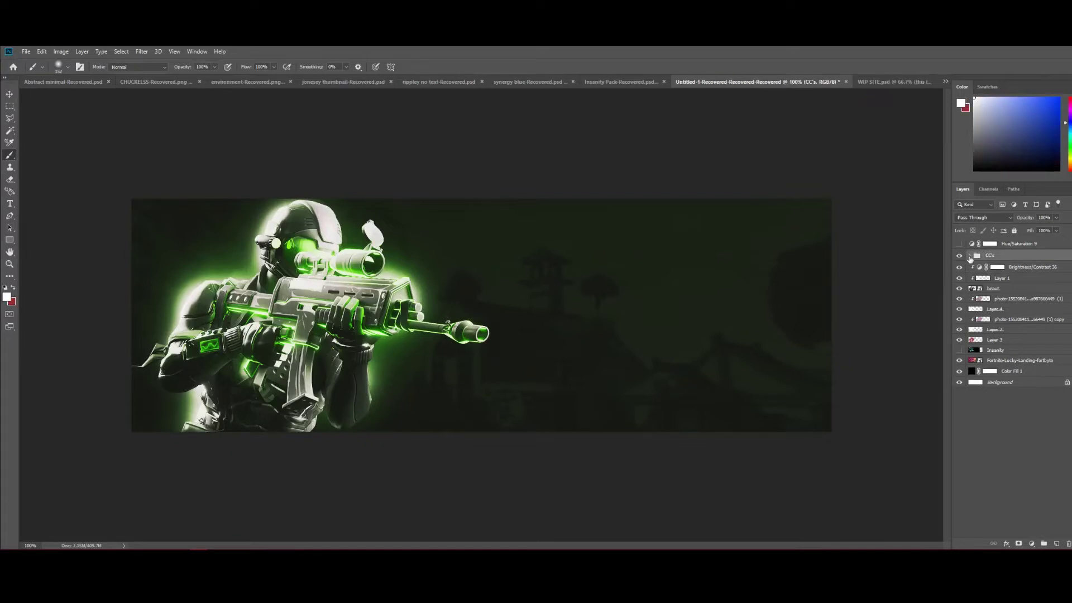
left_click(969, 257)
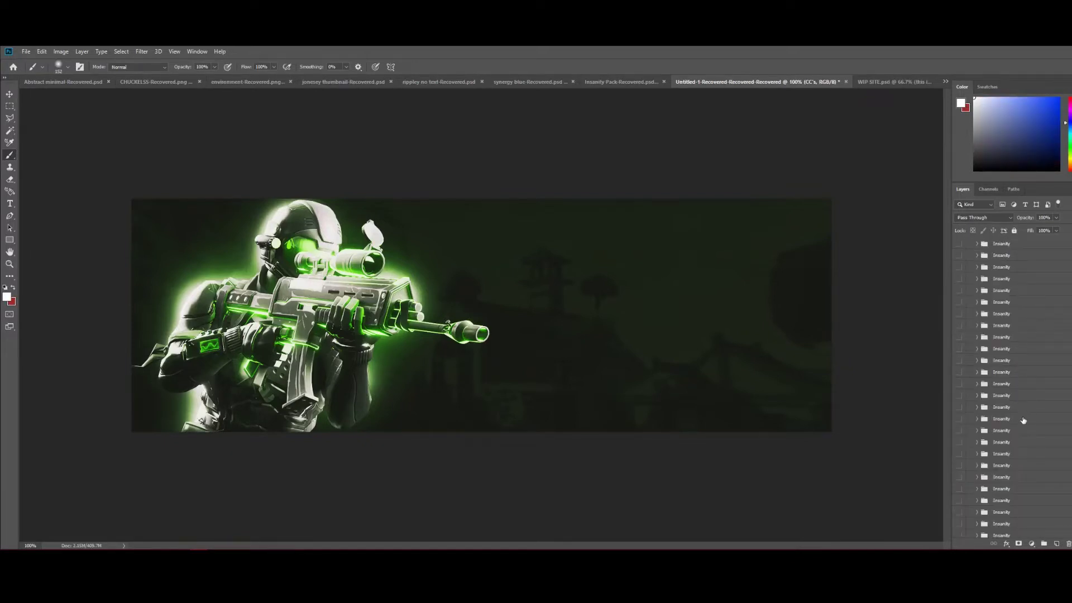
scroll(1022, 425, "down", 3)
scroll(1005, 424, "down", 3)
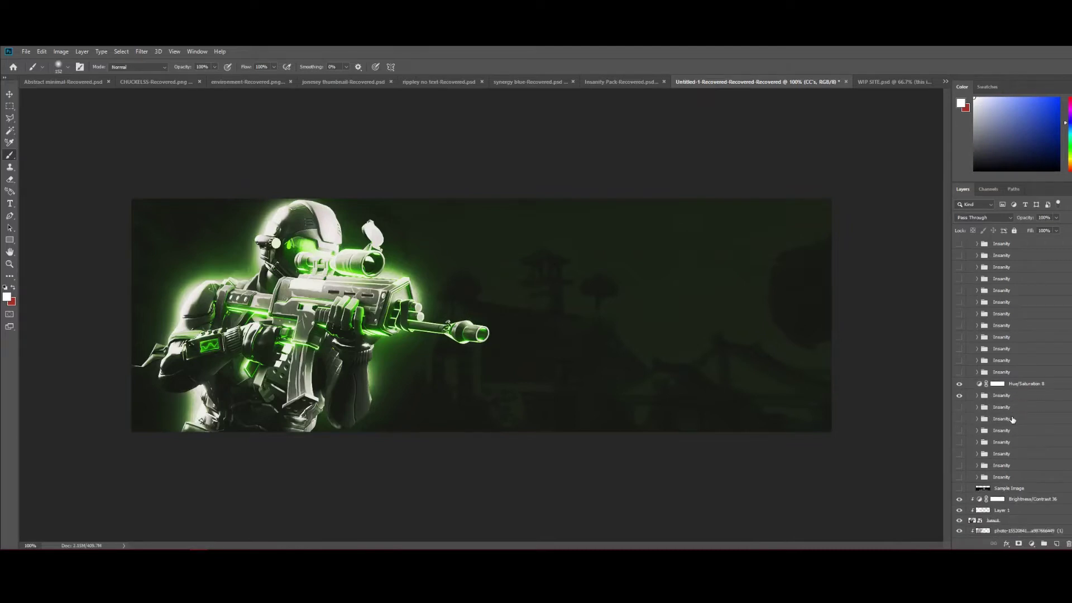
scroll(1013, 413, "down", 2)
left_click(959, 388)
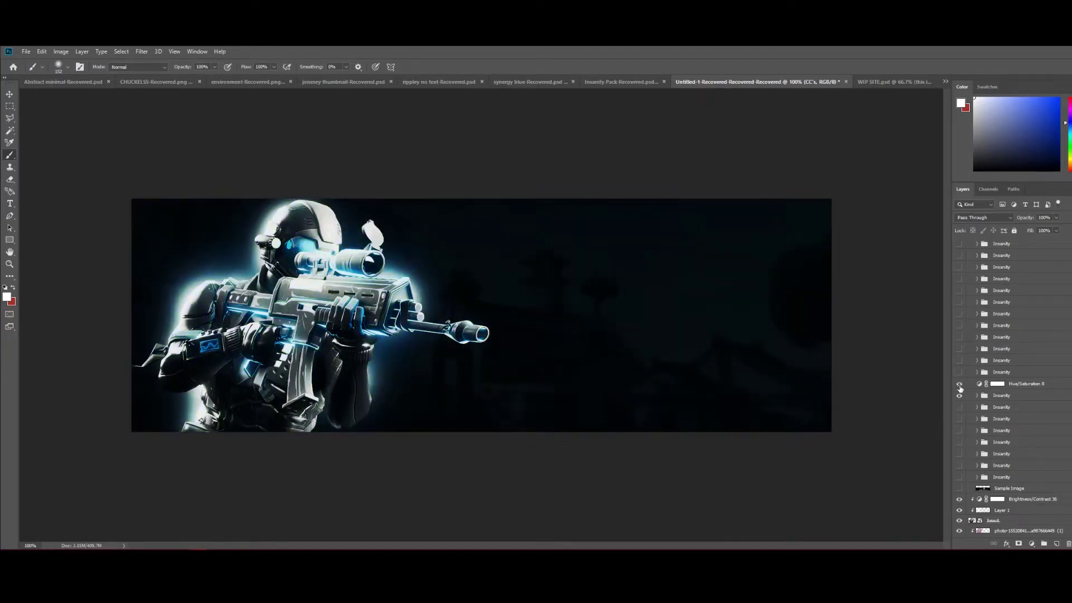
left_click(960, 385)
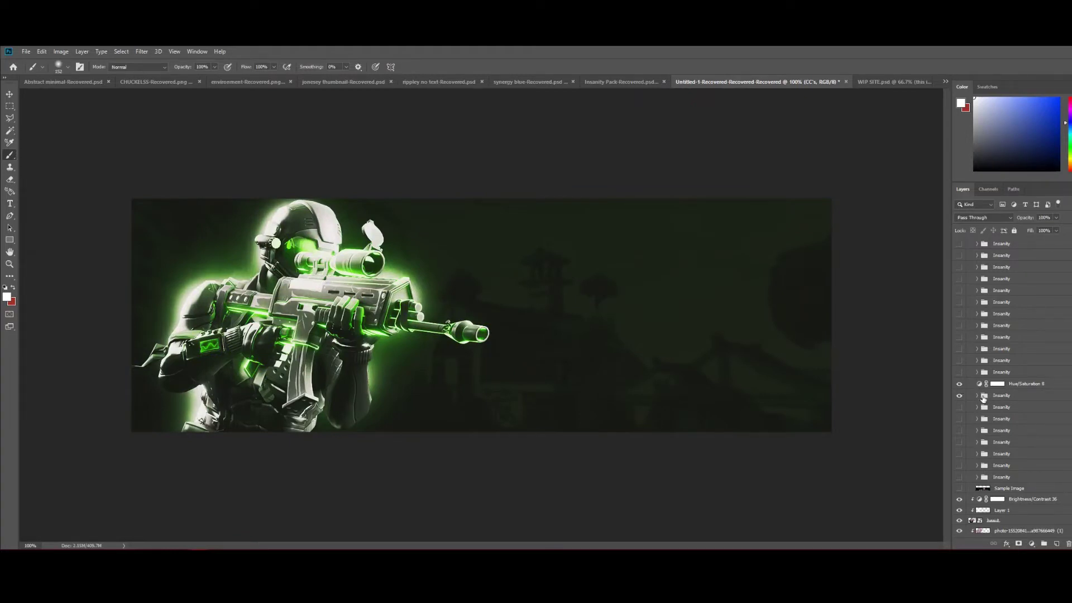
Expand the visible Insanity group in CC's, inspect the blend mode and opacity of each Sense adjustment layer, and collapse CC's
left_click(977, 396)
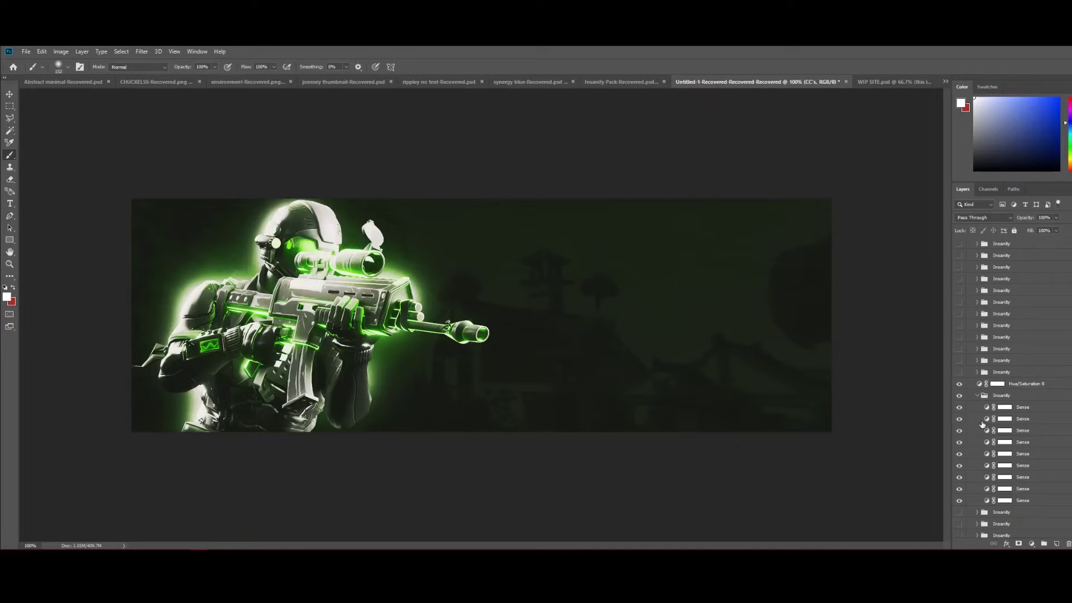
left_click(1035, 410)
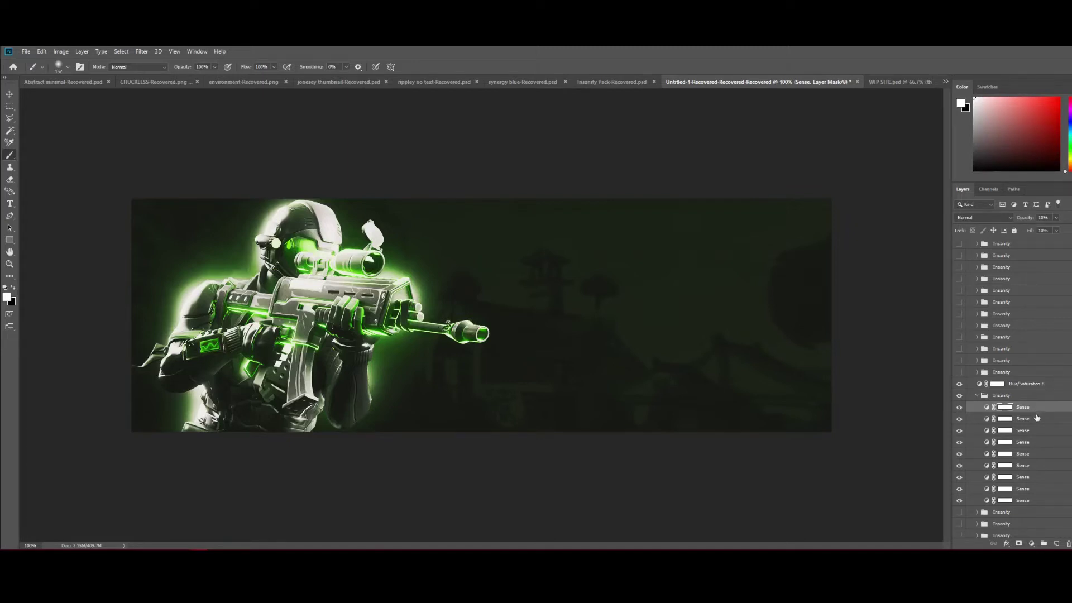
left_click(1036, 419)
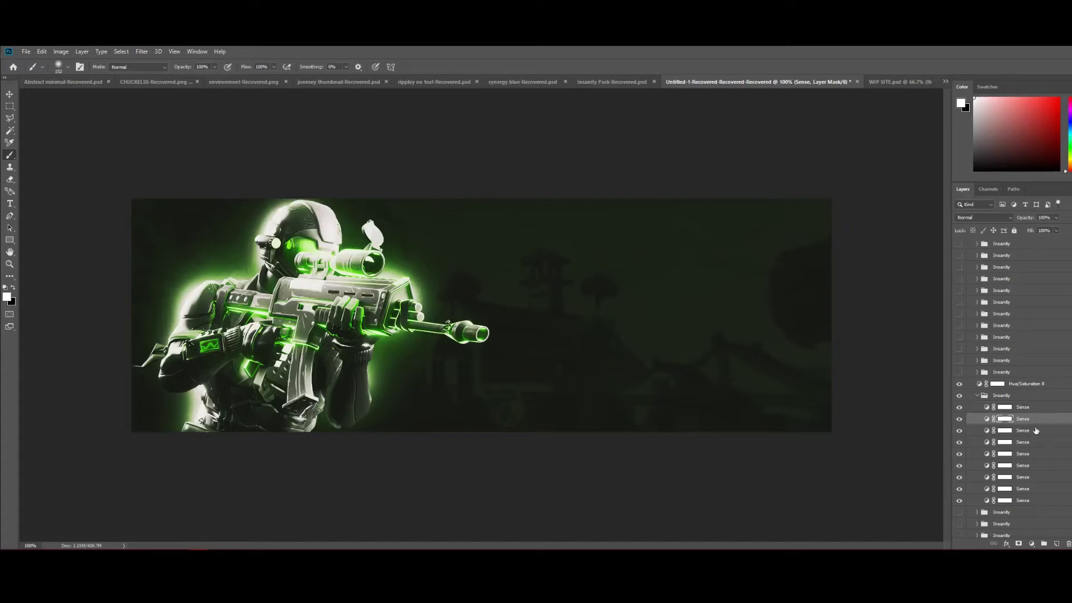
left_click(1031, 431)
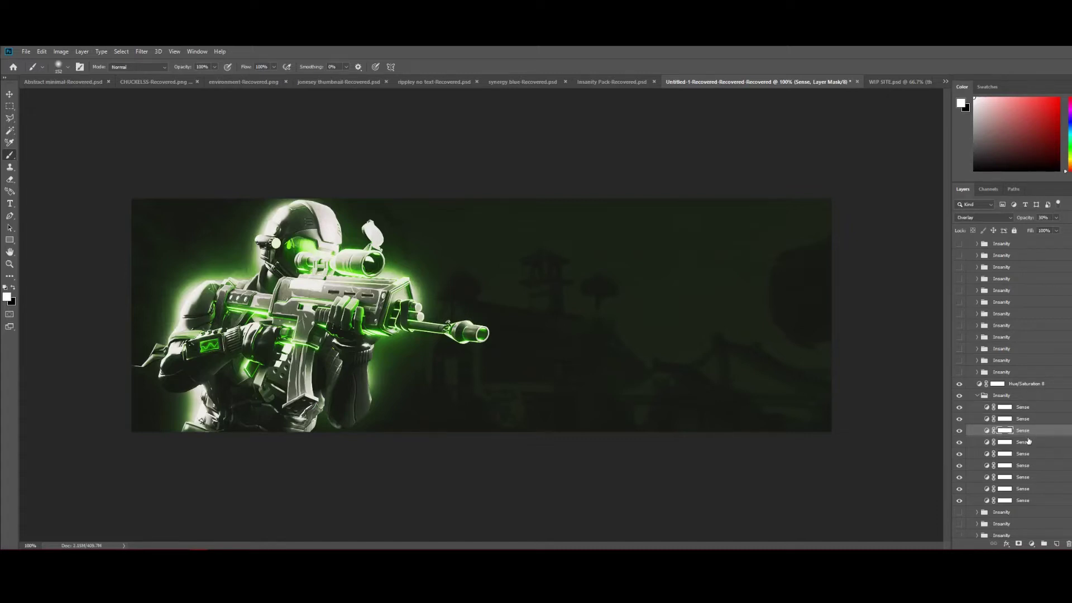
left_click(1027, 443)
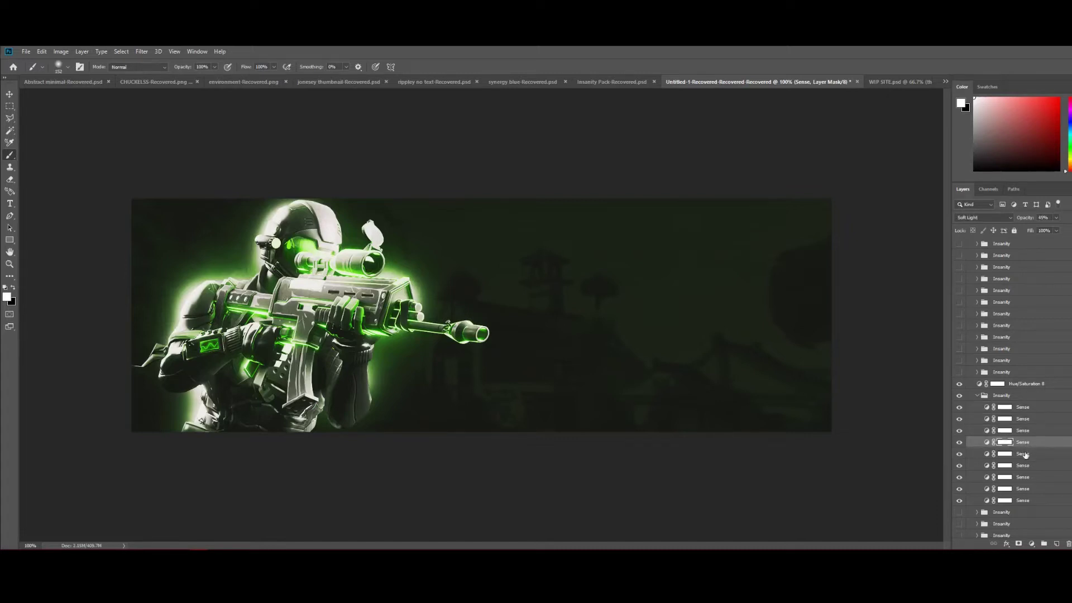
left_click(1024, 454)
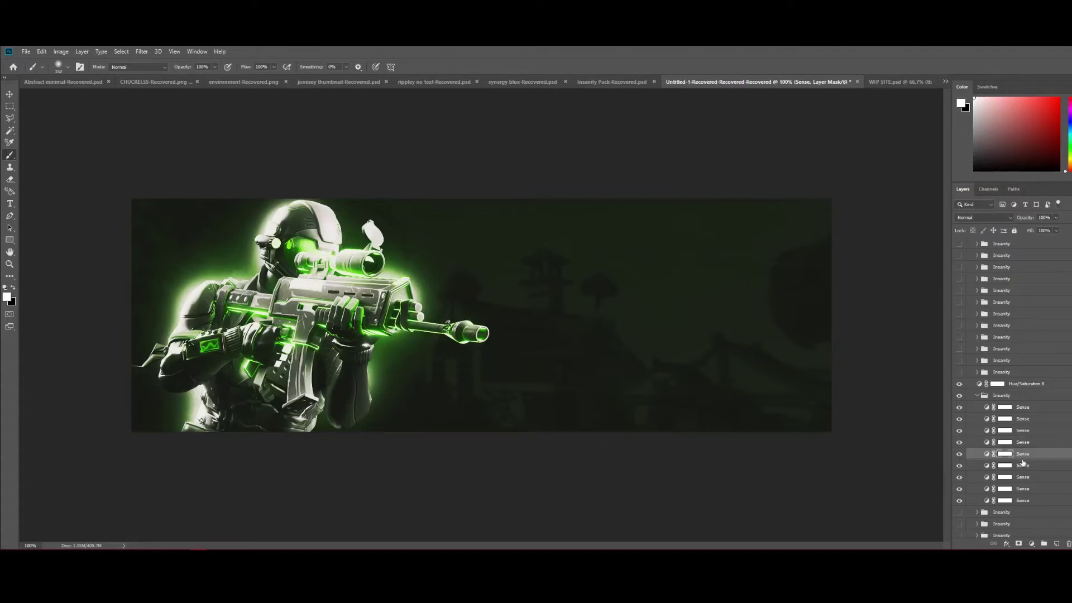
left_click(1022, 467)
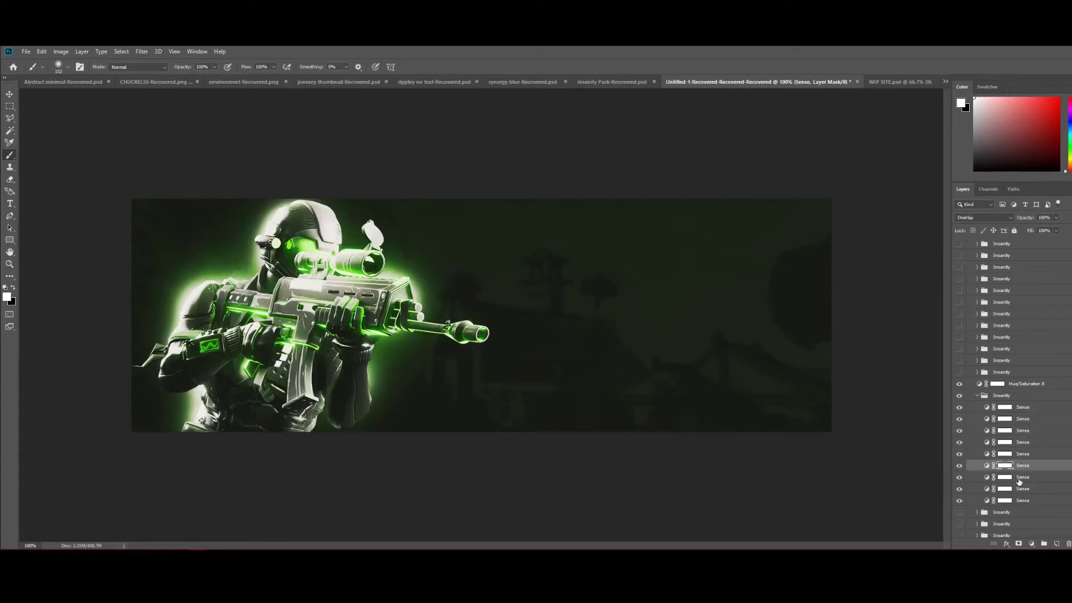
left_click(1019, 480)
left_click(1020, 489)
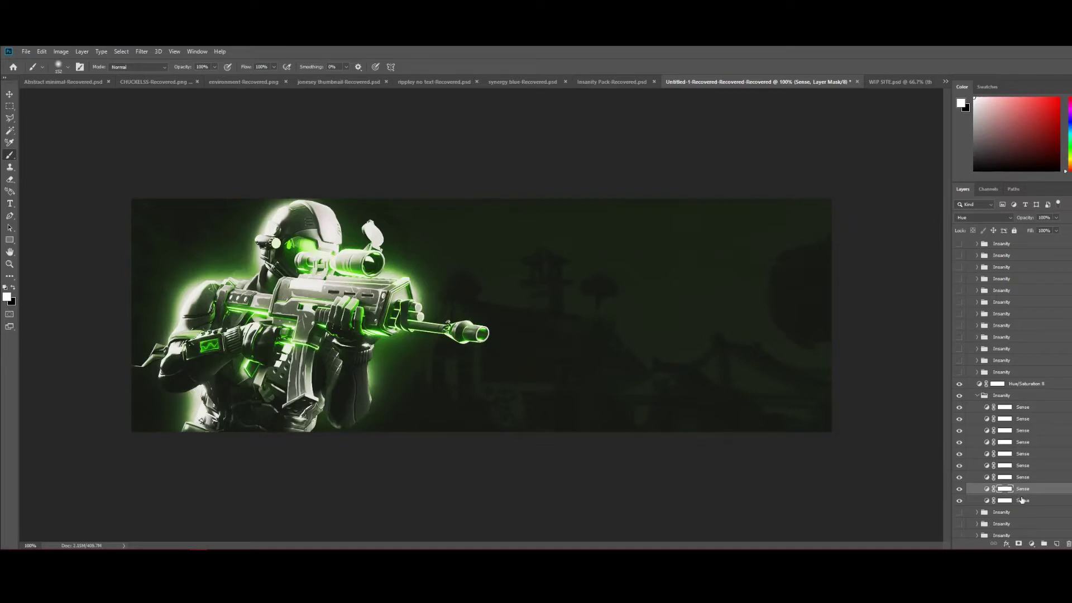
left_click(1022, 500)
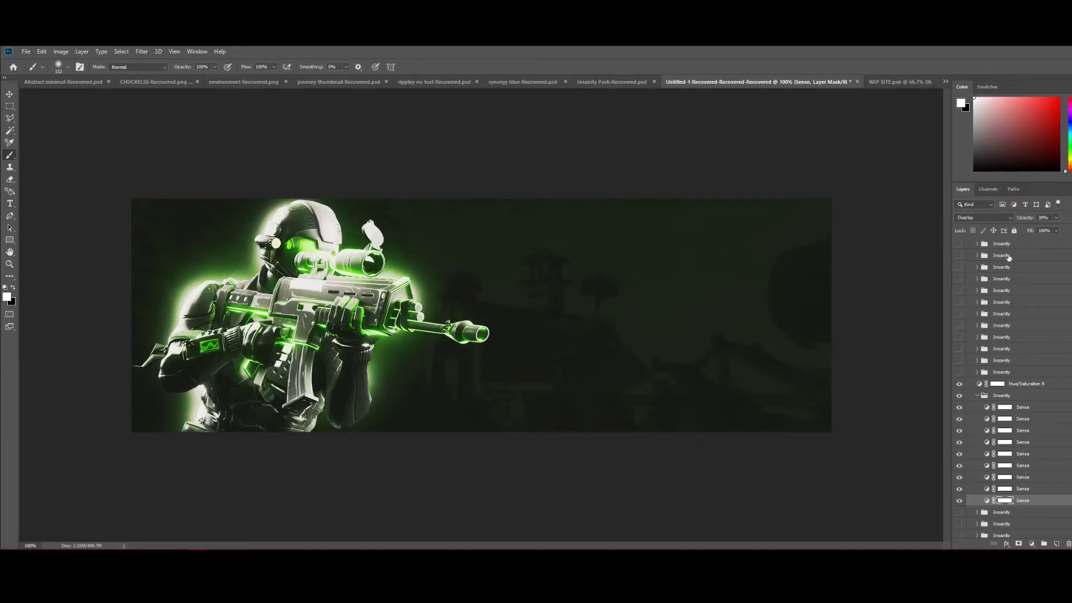
scroll(1004, 288, "up", 8)
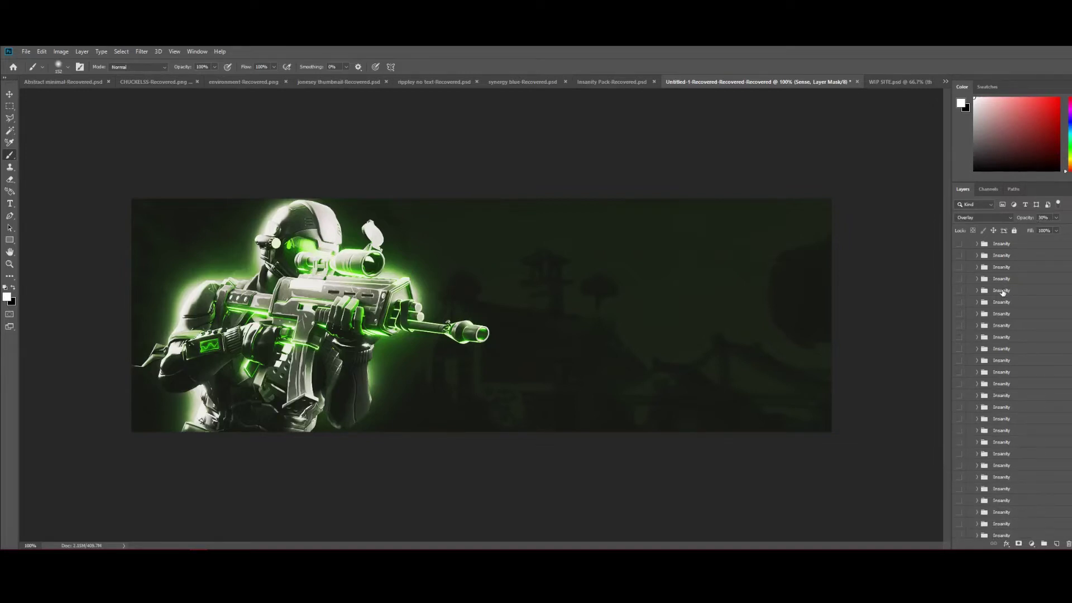
scroll(1003, 290, "up", 1)
left_click(968, 256)
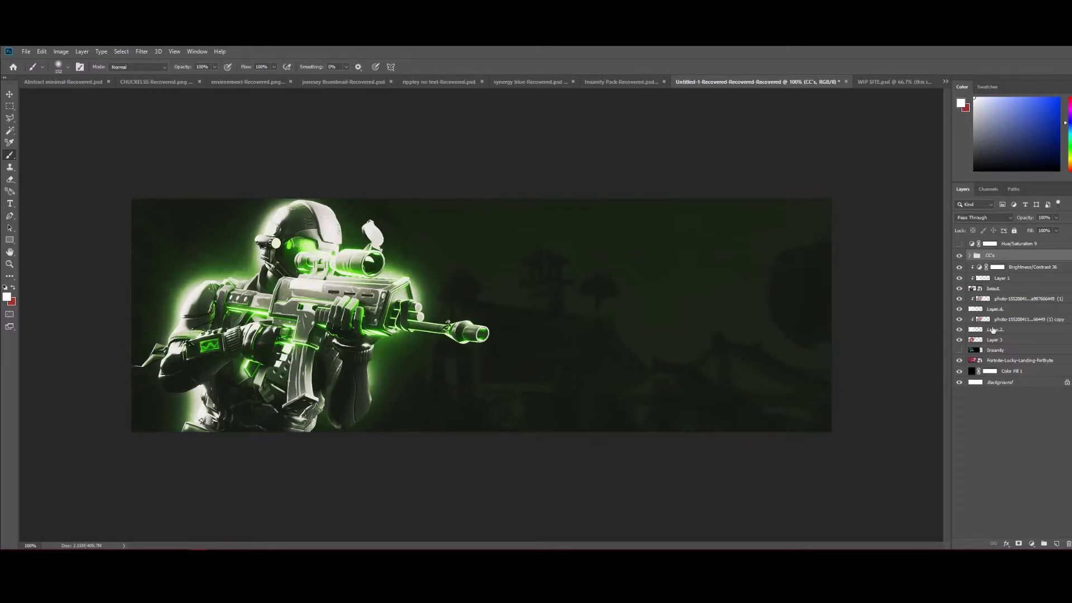
Show the Insanity lightning layer behind the soldier and scale it proportionally to 54.68%
left_click(959, 351)
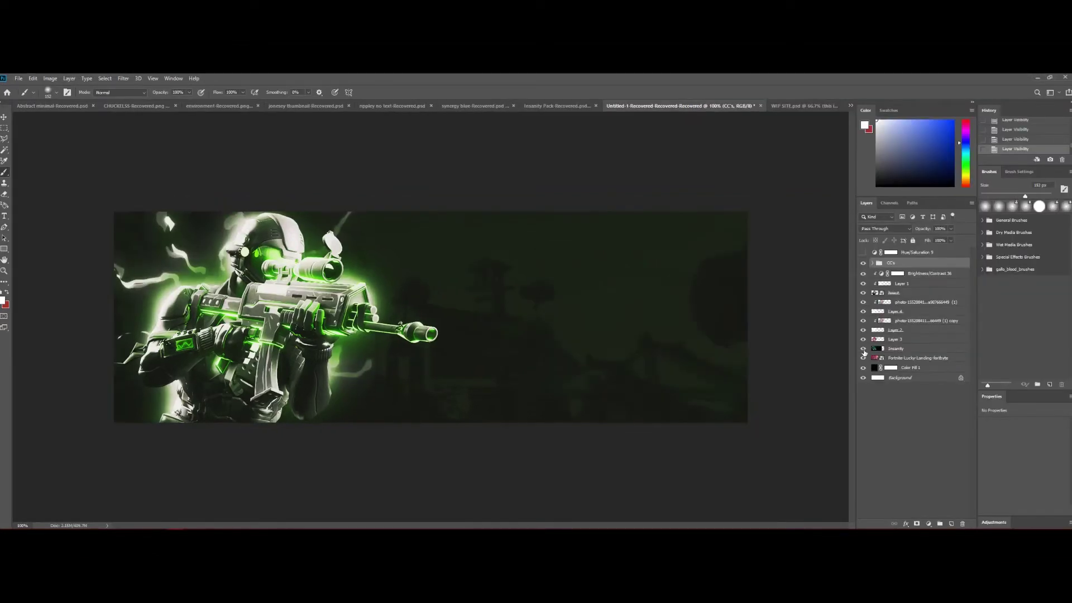
key("ctrl+t")
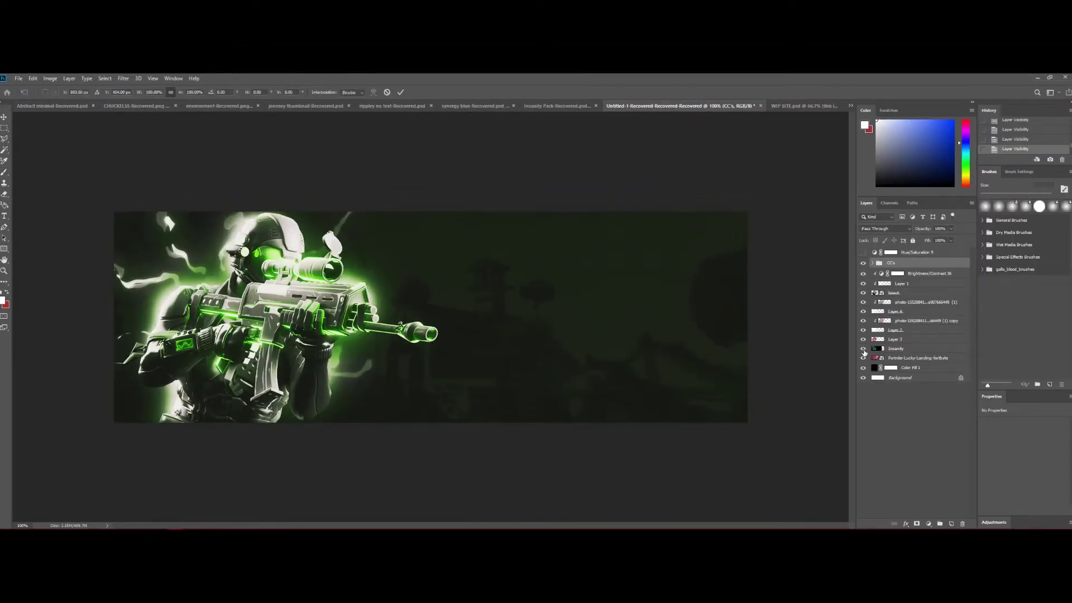
key("Return")
left_click(895, 348)
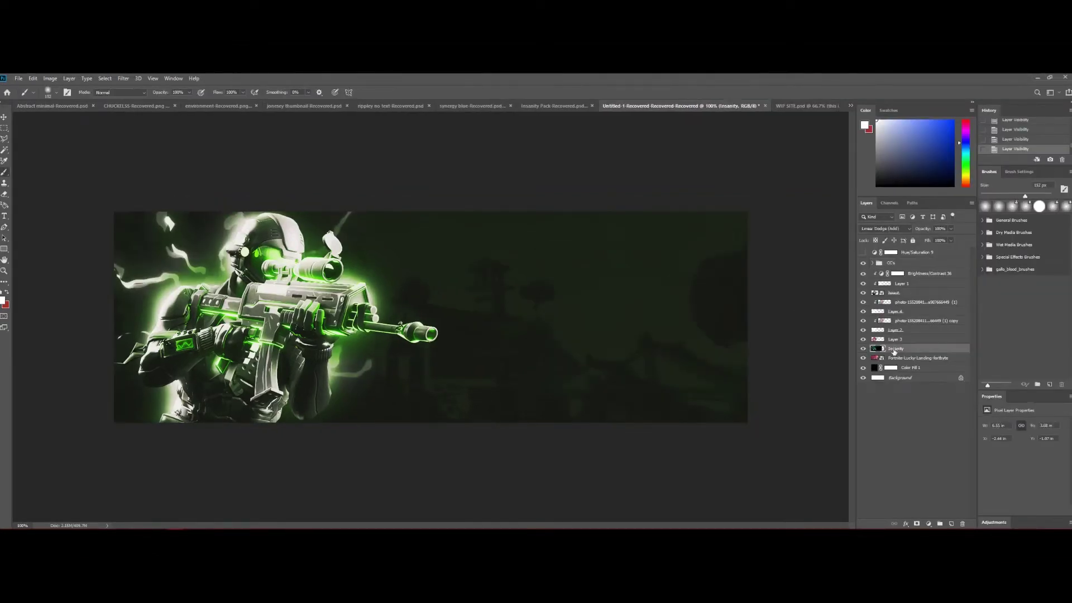
key("ctrl+t")
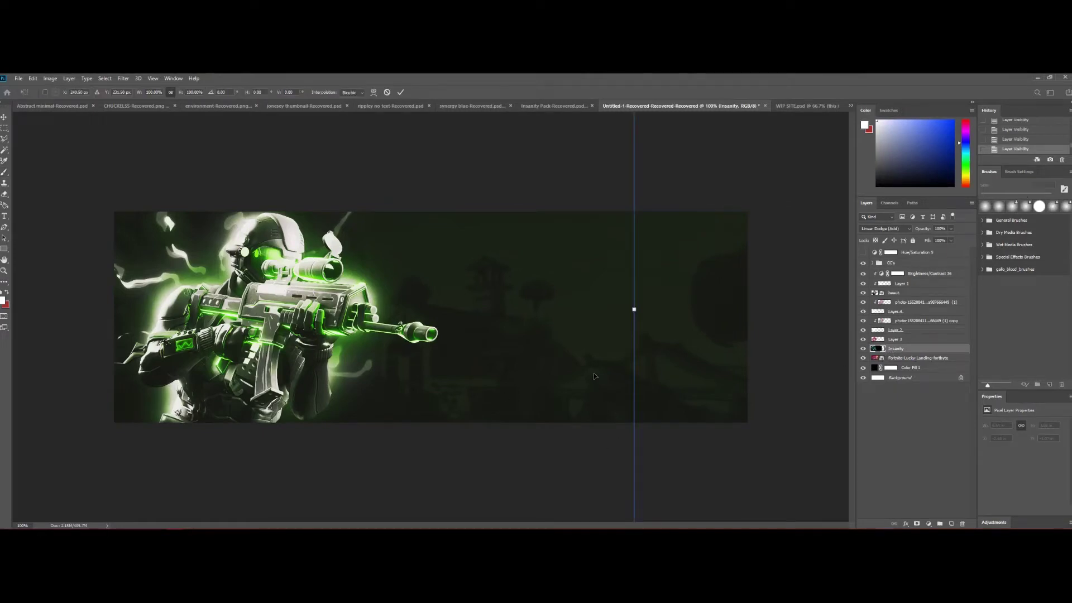
key("ctrl+minus")
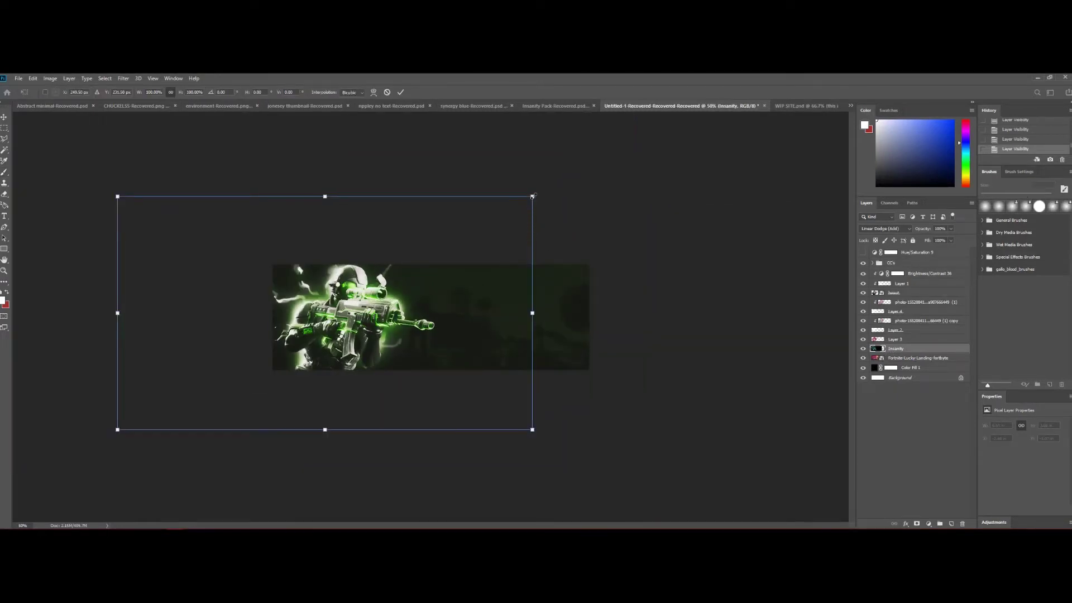
left_click_drag(533, 196, 344, 301)
left_click_drag(295, 357, 363, 293)
key("ctrl+plus")
key("ctrl+plus")
key("ctrl+plus")
key("ctrl+minus")
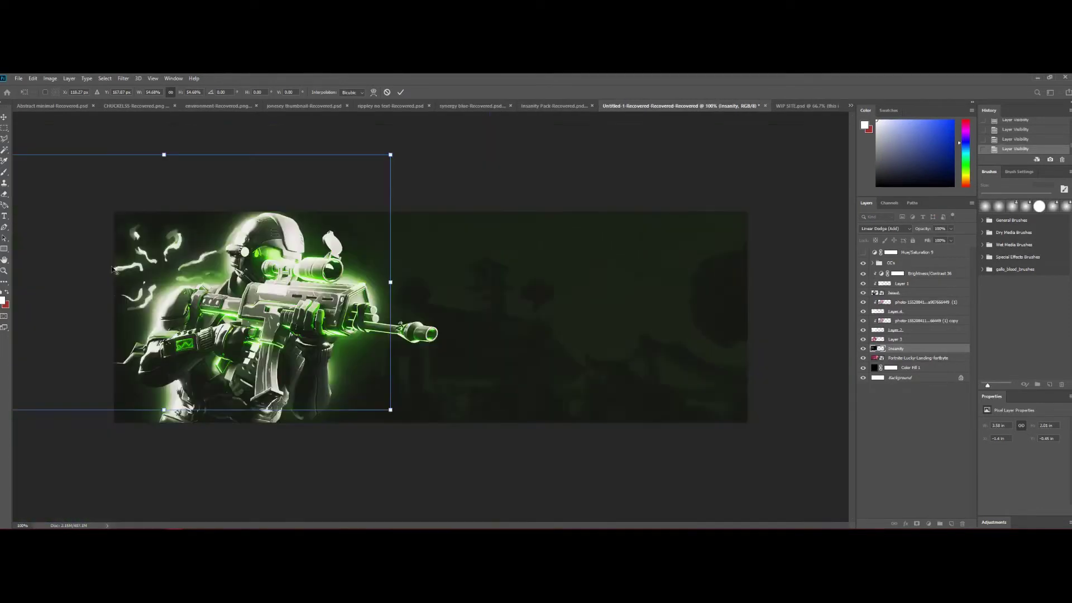
Place the scaled lightning behind the soldier's head, rotated clockwise by about 25 degrees
left_click_drag(165, 260, 249, 288)
left_click_drag(245, 253, 269, 256)
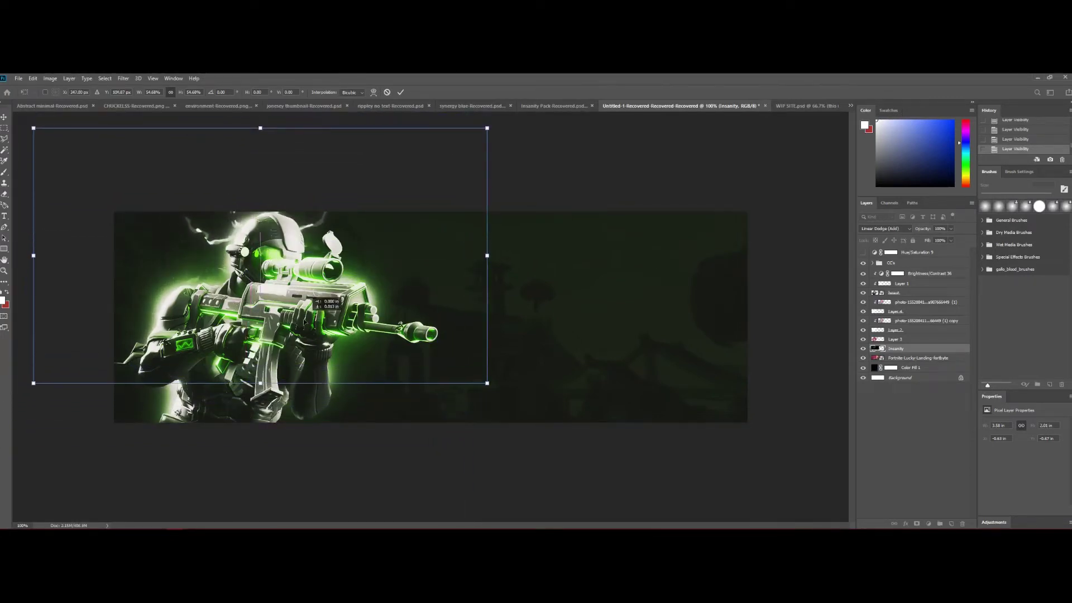
mouse_move(319, 304)
left_mouse_down()
mouse_move(316, 316)
mouse_move(309, 308)
left_mouse_up()
left_click_drag(477, 250, 508, 247)
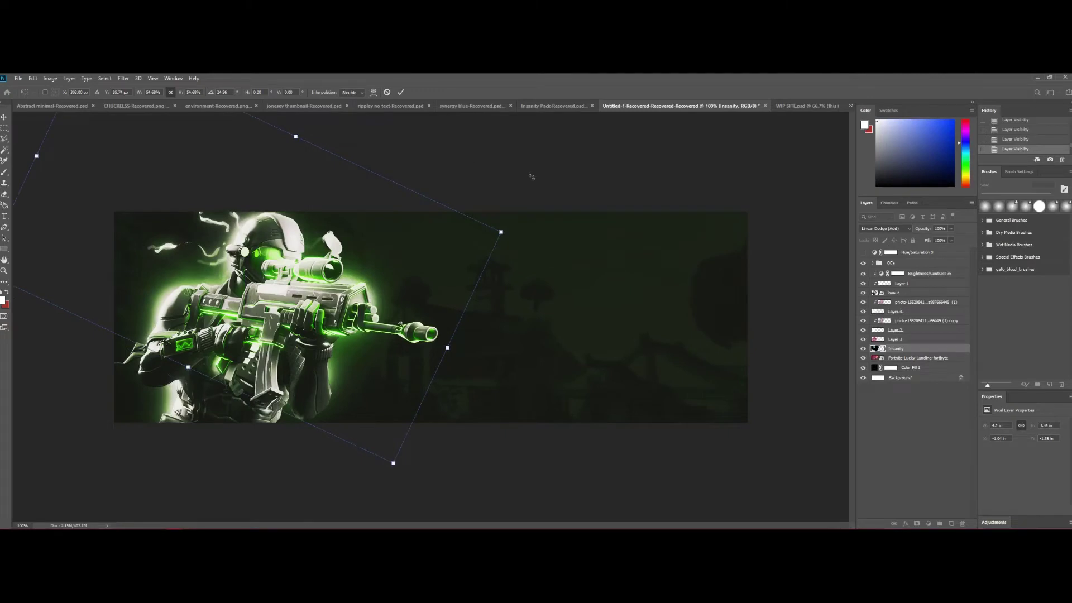
key("Return")
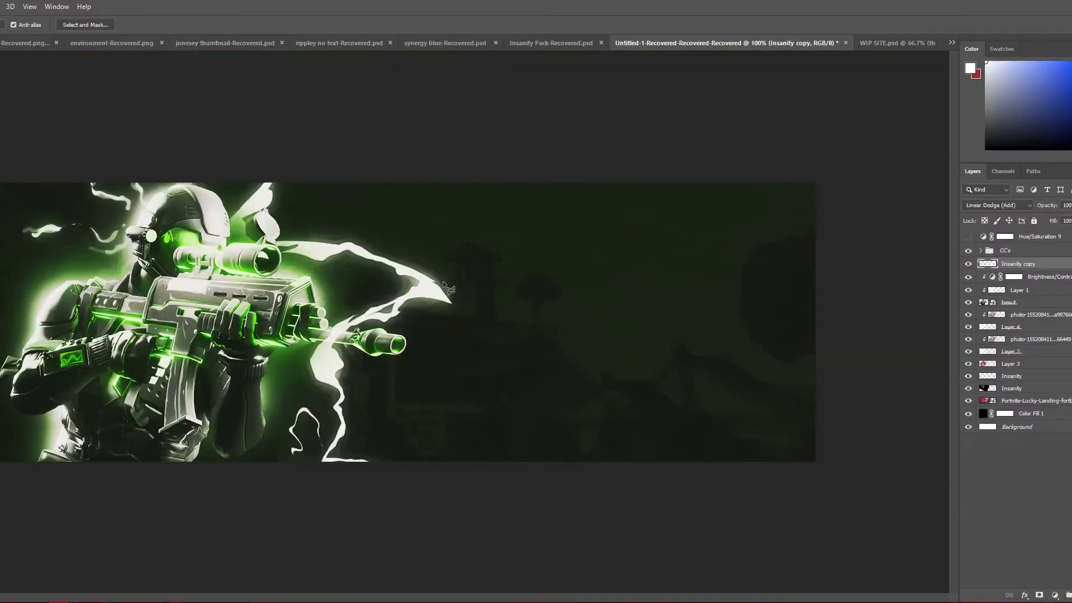
Hide the Insanity copy layer, then duplicate the Insanity lightning layer below Layer 3 and transform the duplicate
left_click(967, 264)
left_click(967, 264)
left_click(967, 265)
left_click(1014, 377)
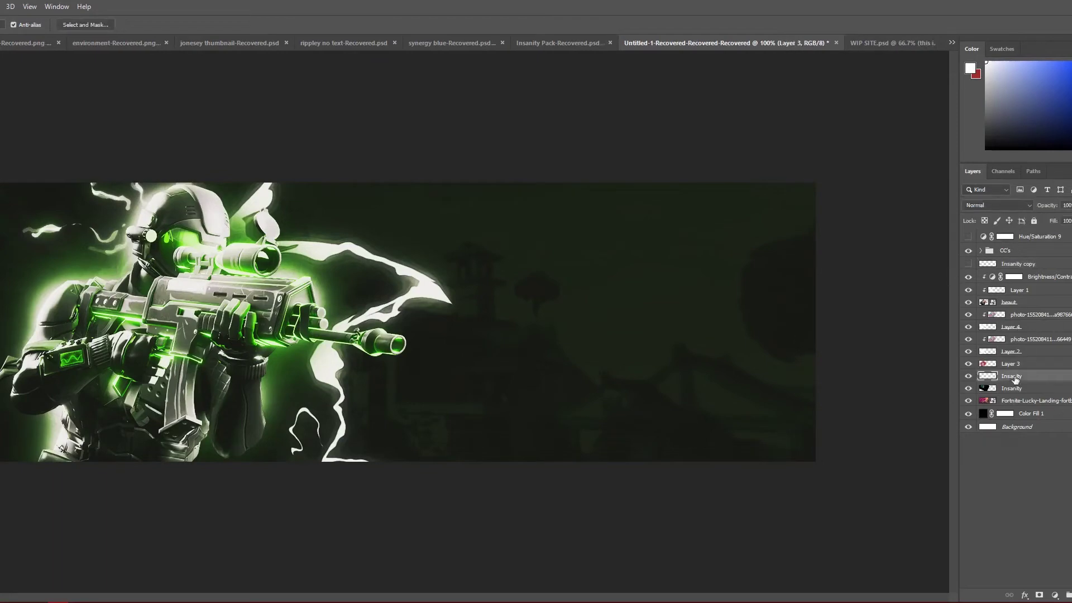
key("ctrl+j")
key("ctrl+t")
key("Return")
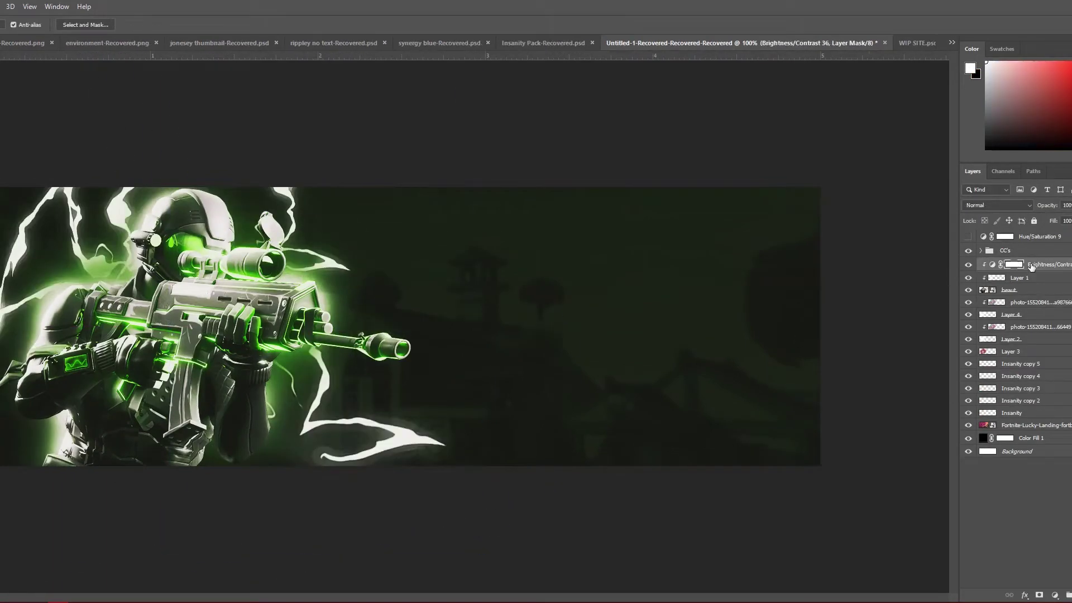
Bring the particle layer from the Insanity Pack document into the header below CC's and erase its particles across the empty background beside the soldier
left_click(549, 42)
left_click(968, 311)
left_click_drag(1007, 311, 885, 254)
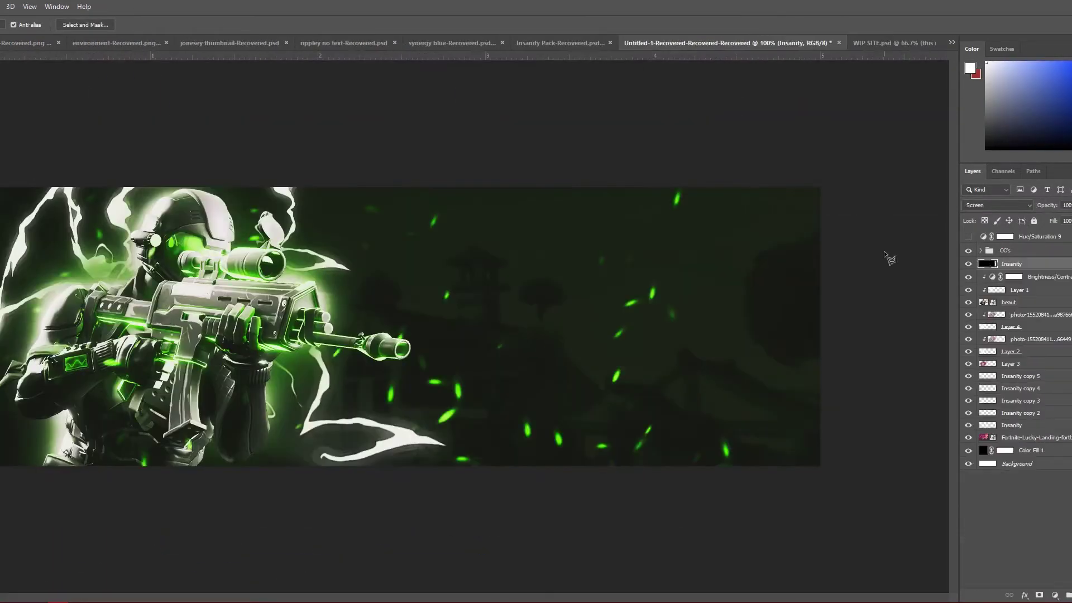
key("e")
mouse_move(437, 387)
left_mouse_down()
mouse_move(734, 302)
mouse_move(726, 447)
left_mouse_up()
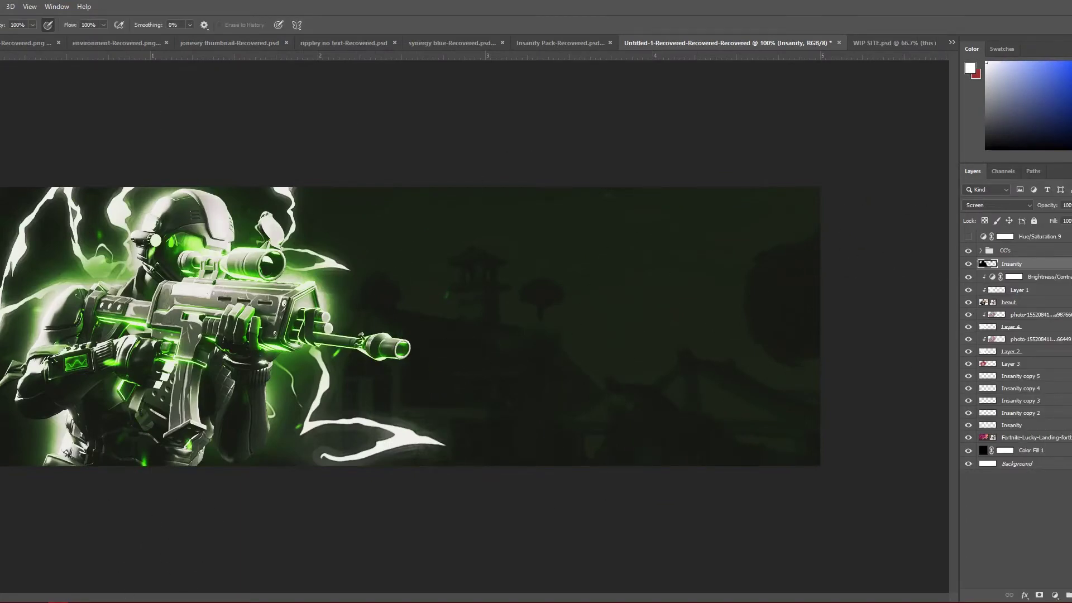
Add a new layer above the particle layer and set the brush's foreground colour to bright red
key("ctrl+shift+alt+n")
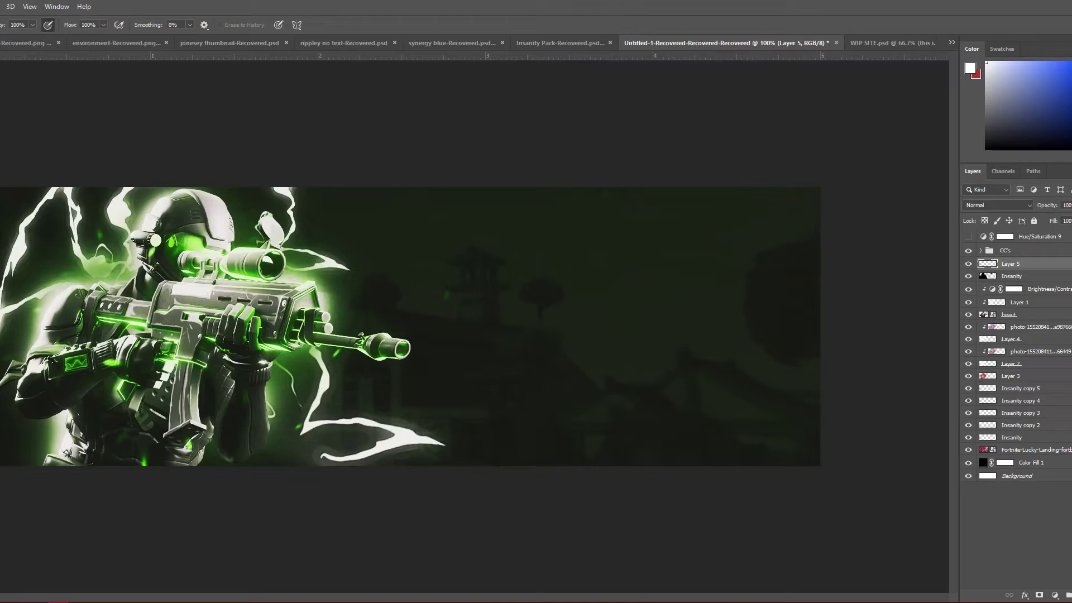
key("x")
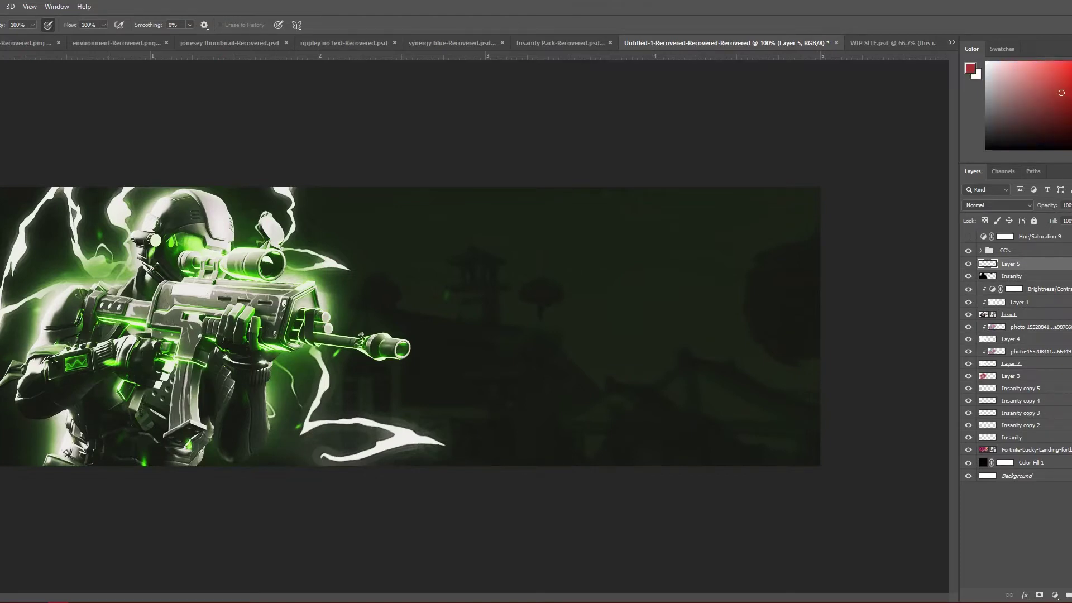
key("b")
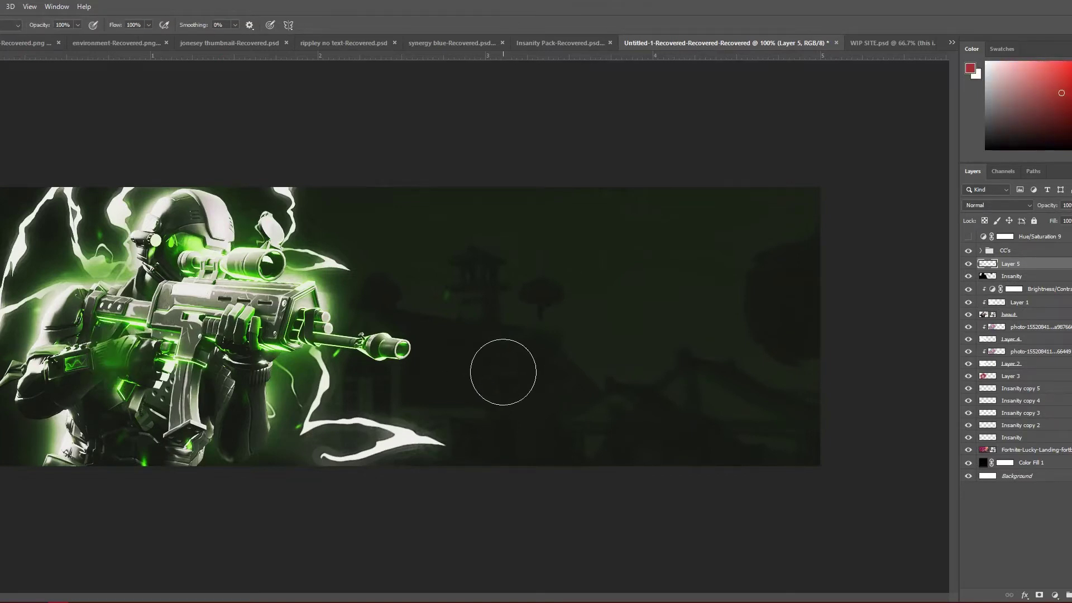
key("ctrl+z")
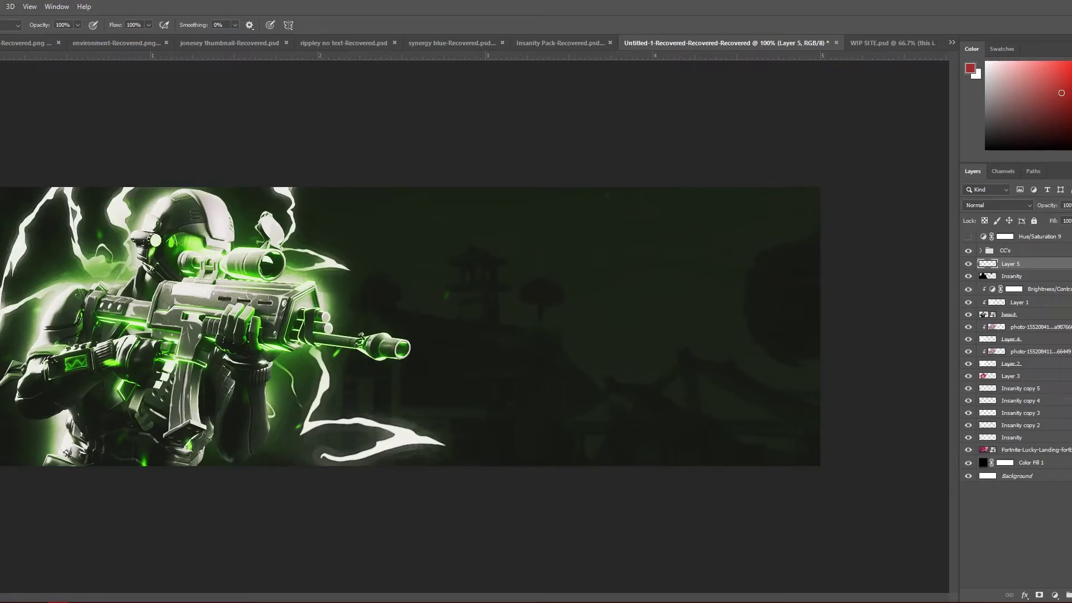
key("i")
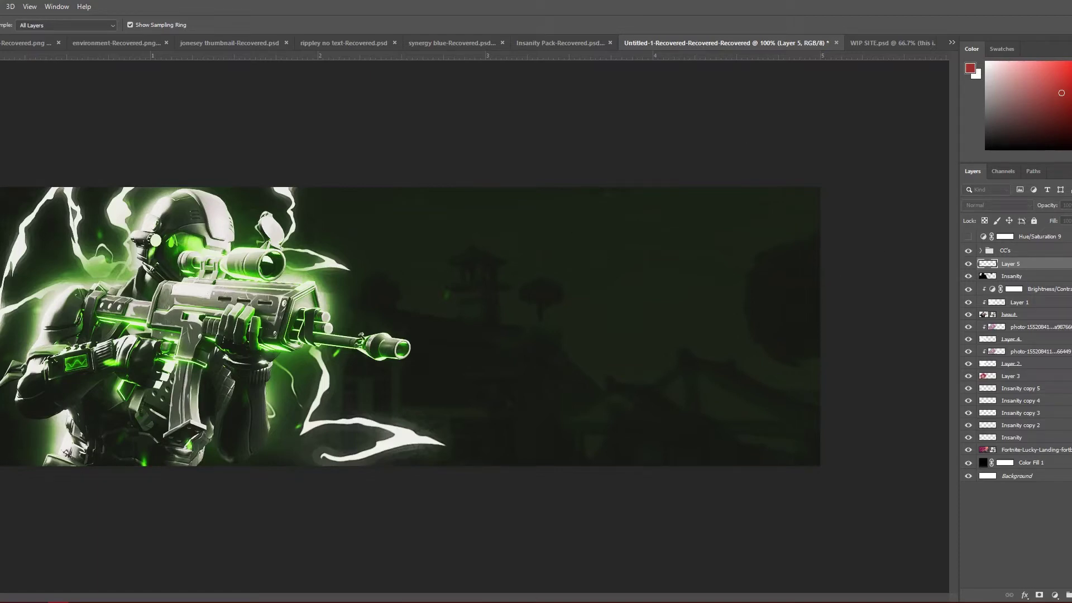
left_click_drag(1069, 192, 714, 128)
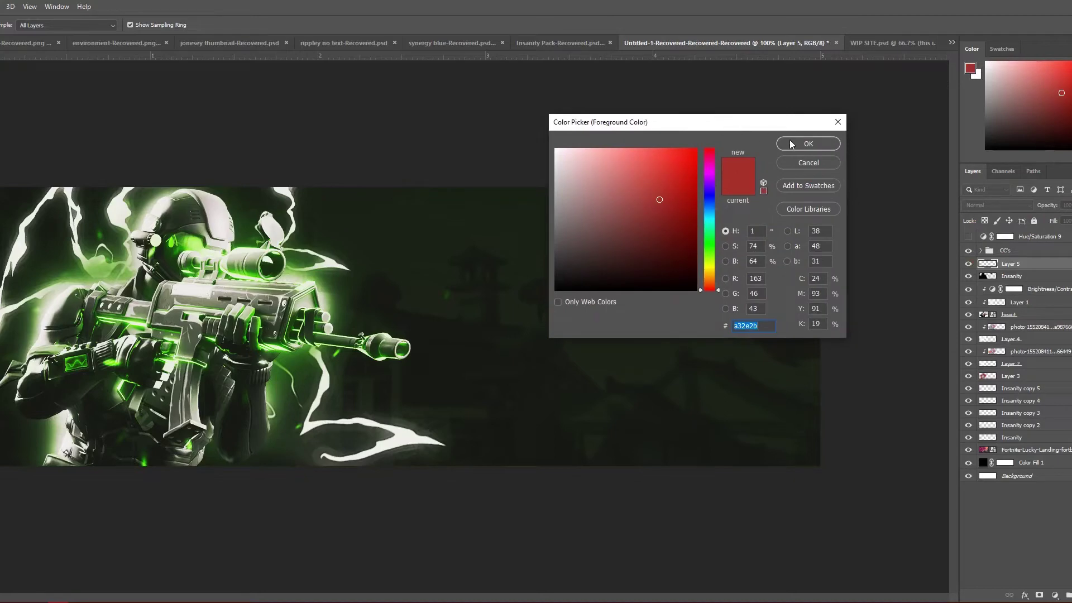
type("ff0000")
left_click(808, 144)
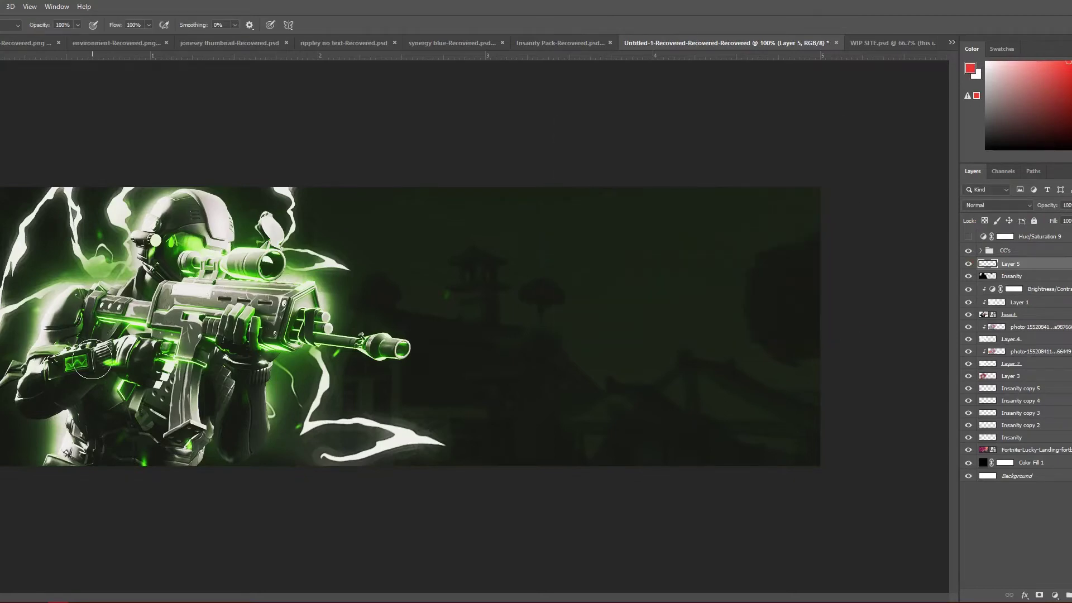
Paint soft glow dabs on Layer 5 over the soldier's wrist display, the rifle's fore-end and the front hand, undoing misplaced dabs
left_click(81, 363)
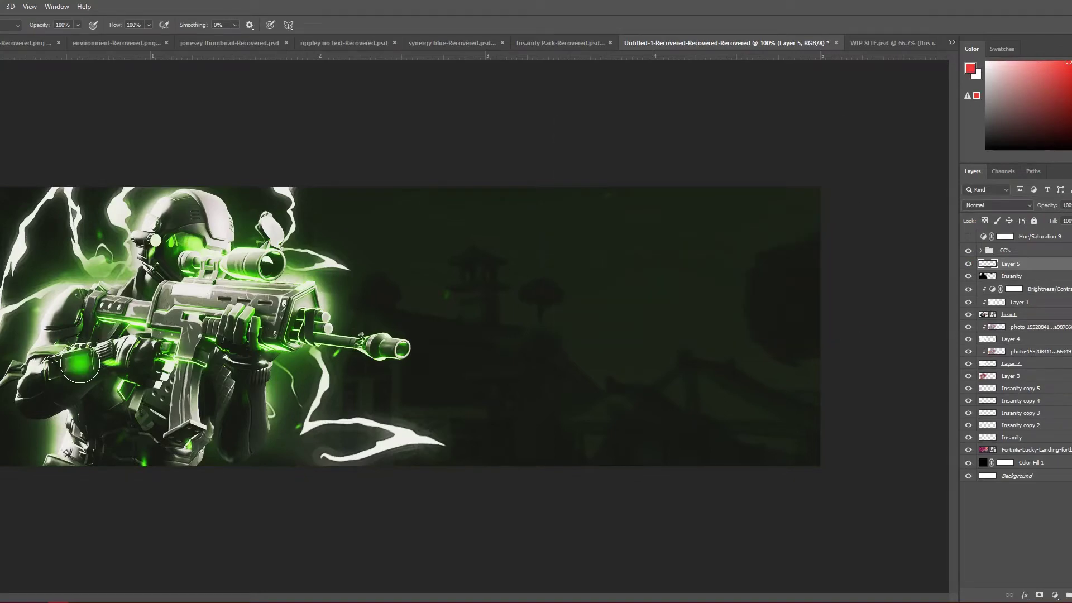
left_click(183, 249)
key("ctrl+z")
left_click(293, 342)
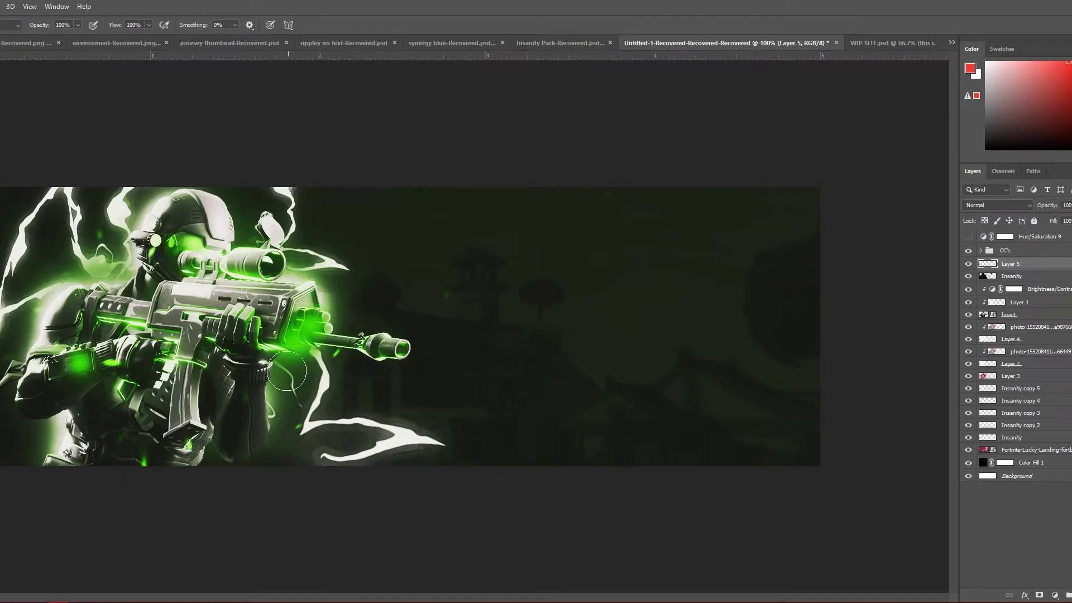
left_click(245, 344)
key("ctrl+z")
left_click(165, 352)
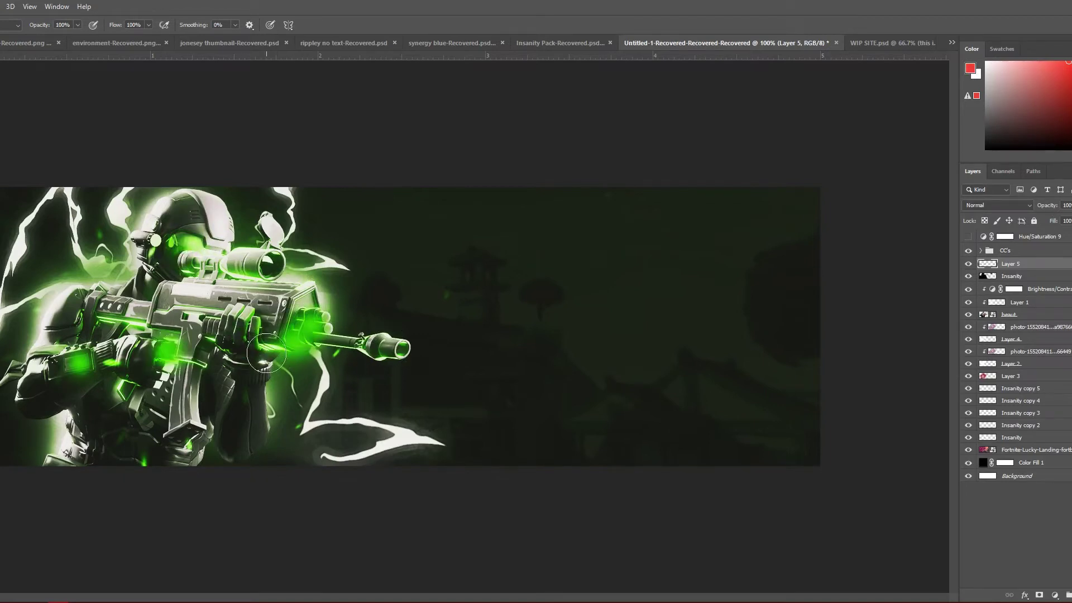
key("ctrl+z")
left_click(259, 345)
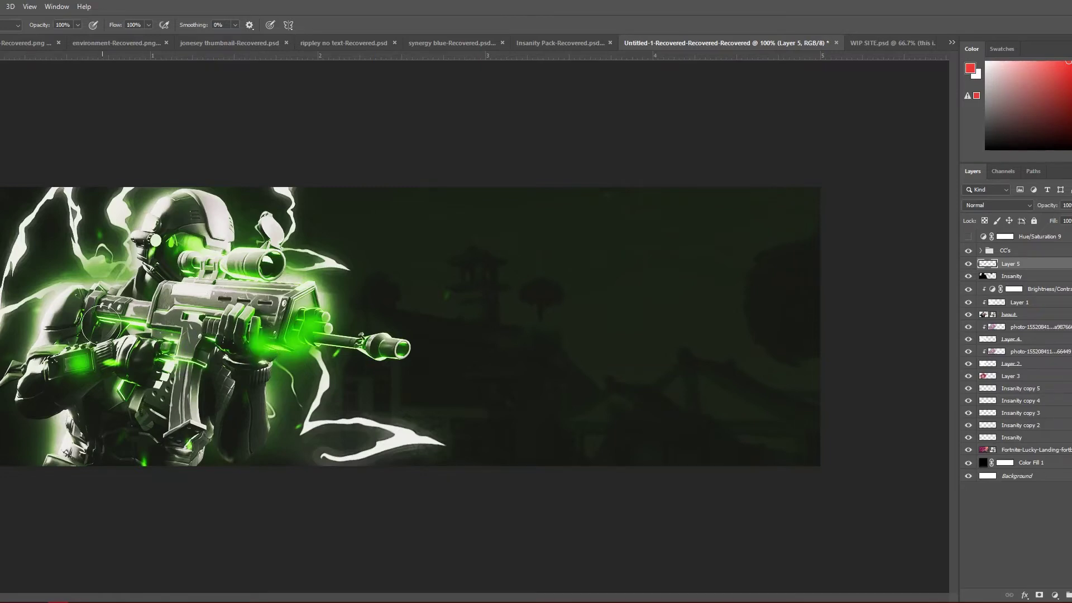
Paint soft glow dabs on Layer 5 over the rifle's stock, the vest below the rear hand and the goggles, undoing the misplaced dab
left_click(93, 321)
left_click(115, 316)
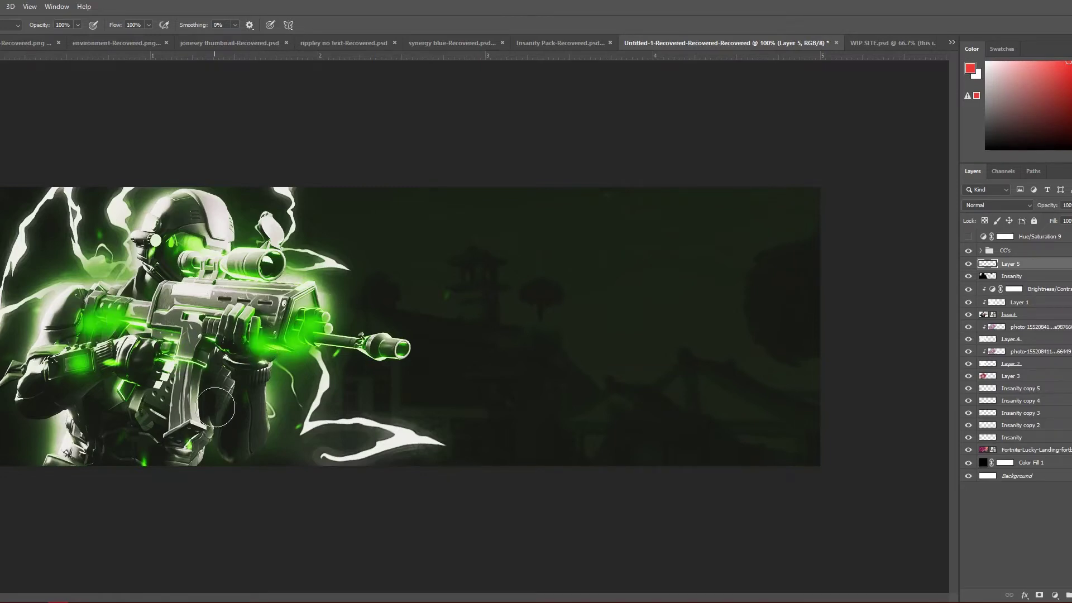
left_click(120, 388)
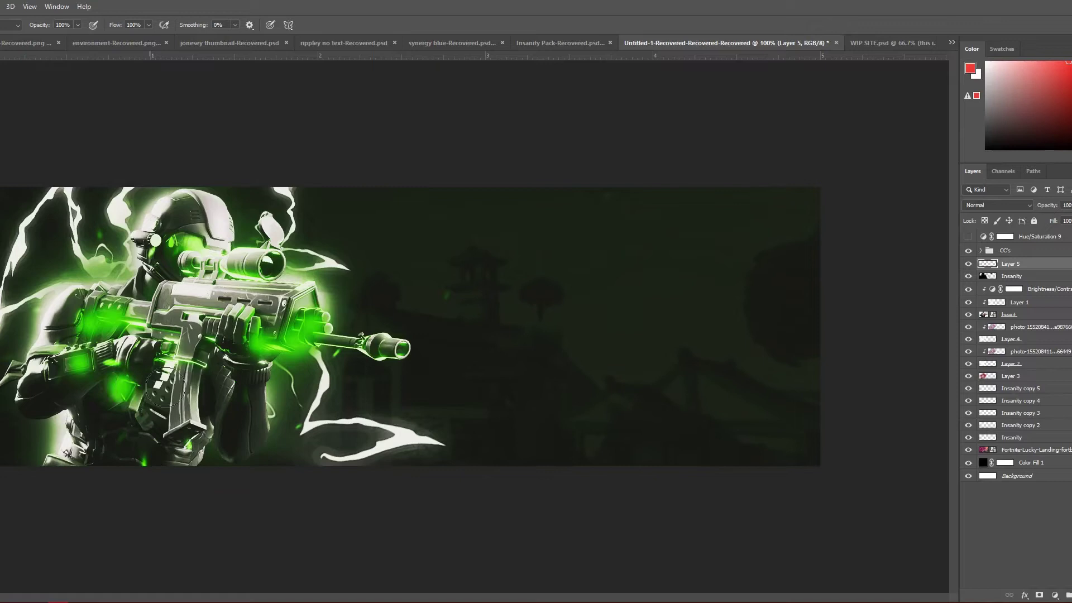
left_click(170, 250)
key("ctrl+z")
left_click(189, 238)
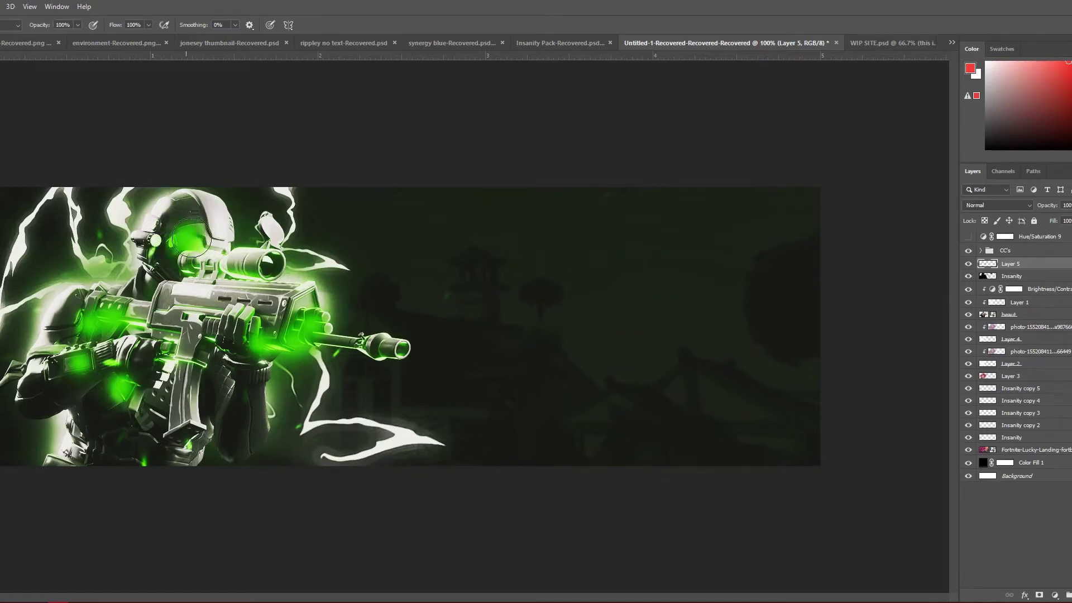
Set Layer 5's blend mode to Vivid Light and reduce its opacity to 38%
left_click(985, 205)
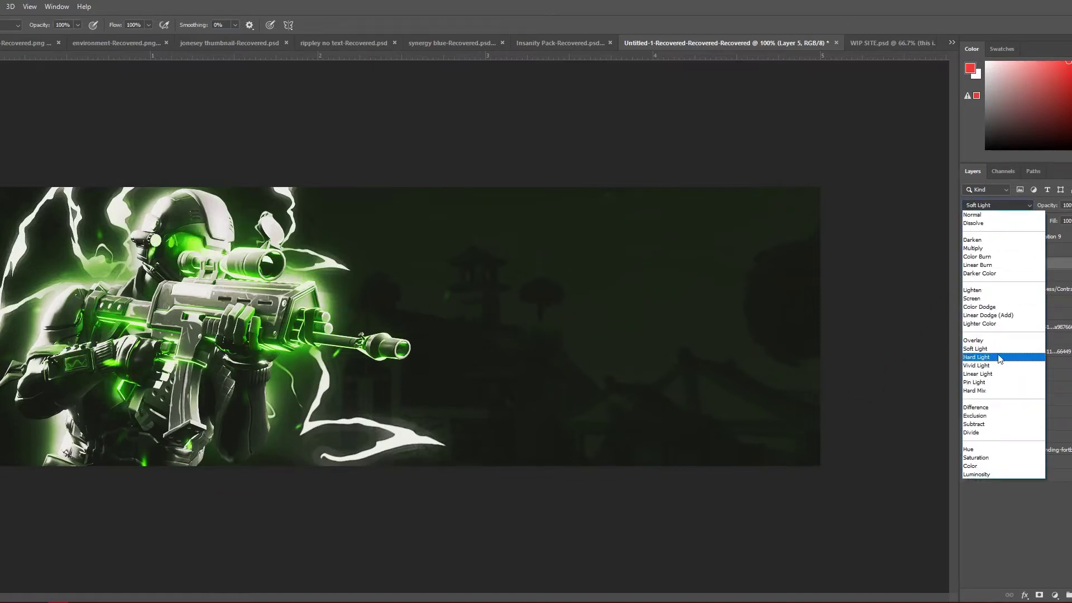
left_click(997, 366)
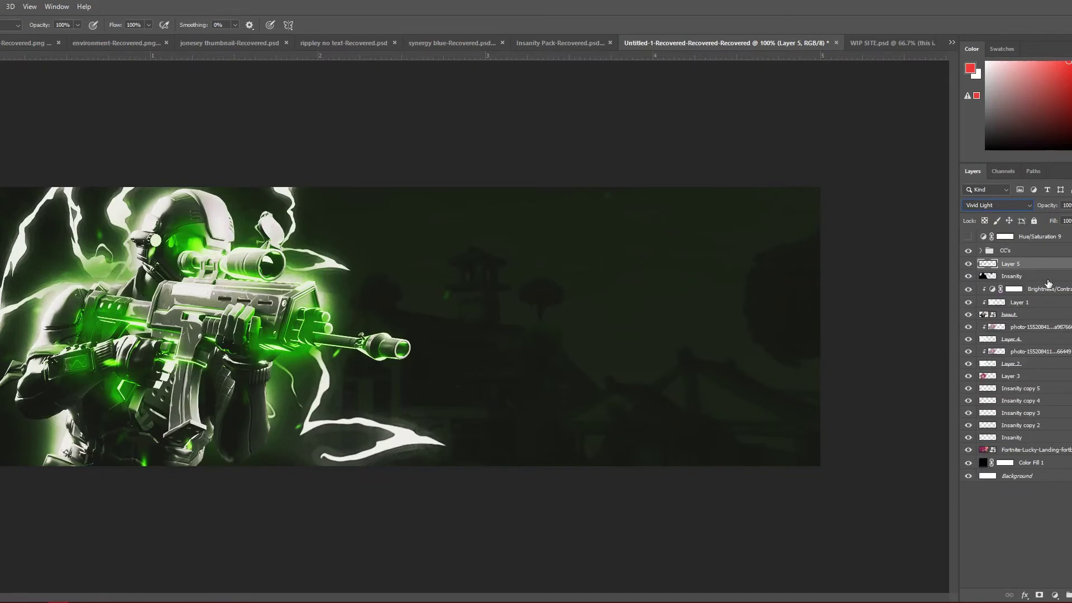
left_click(1070, 205)
left_click(1053, 220)
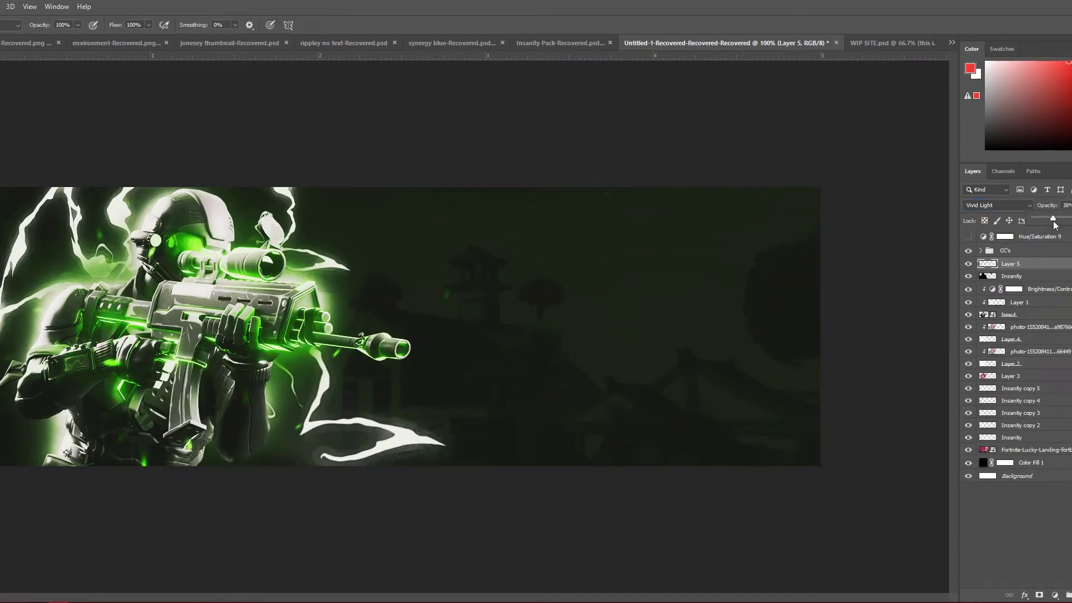
Lower Layer 5's opacity to about 11%, toggling the layer's visibility to compare the soldier with and without the glow
left_click(968, 264)
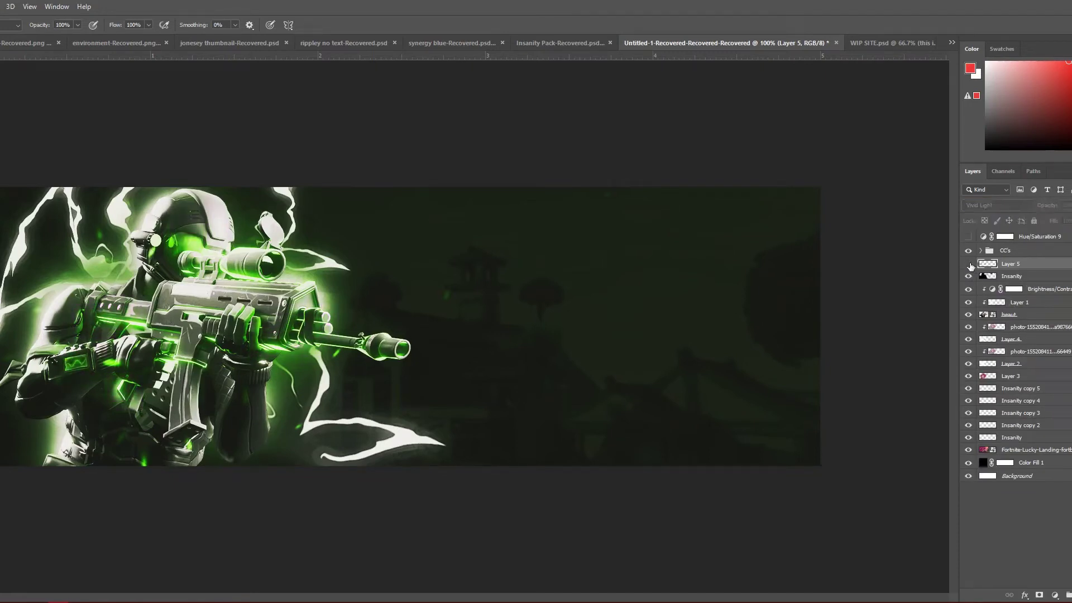
left_click(970, 264)
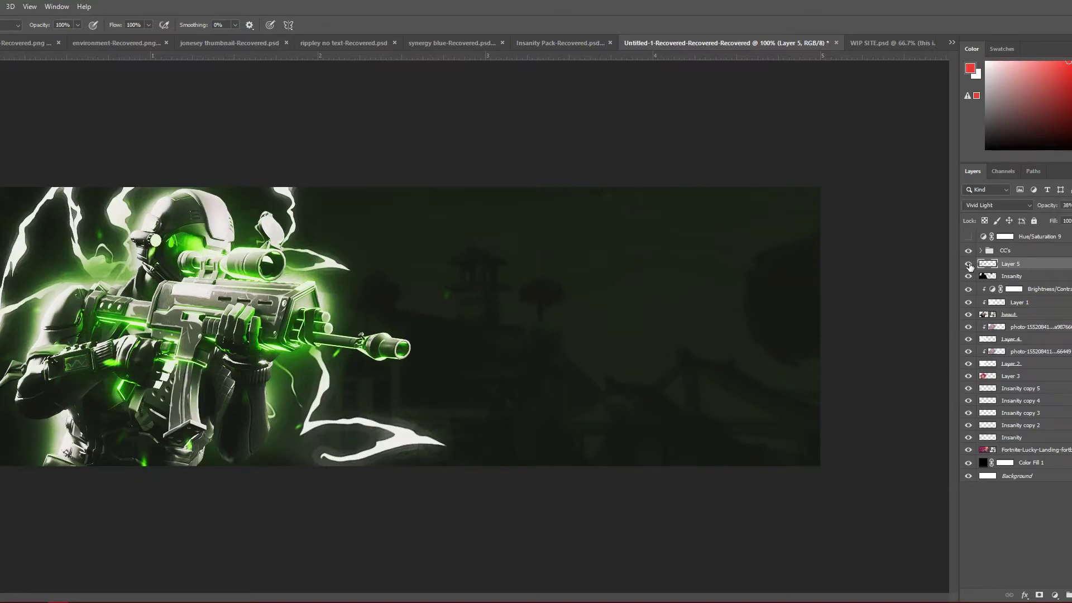
left_click(969, 265)
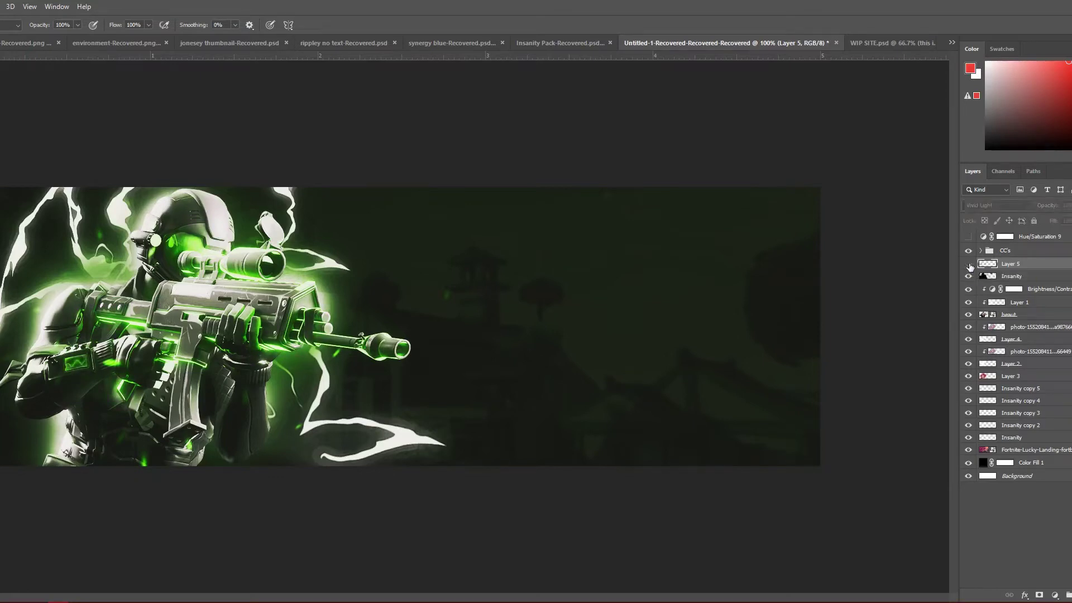
left_click(969, 266)
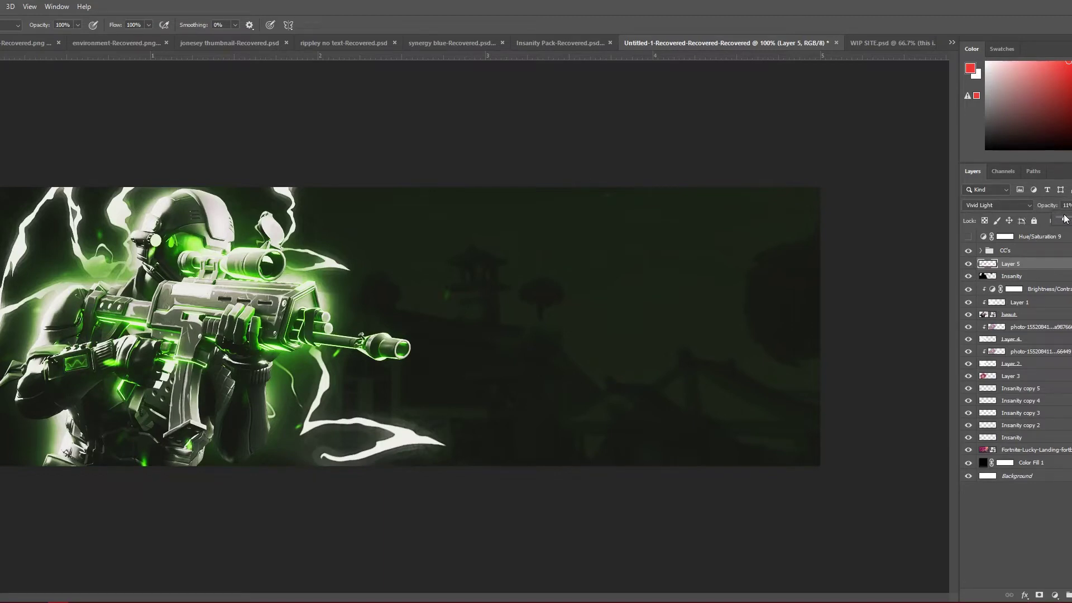
left_click(968, 264)
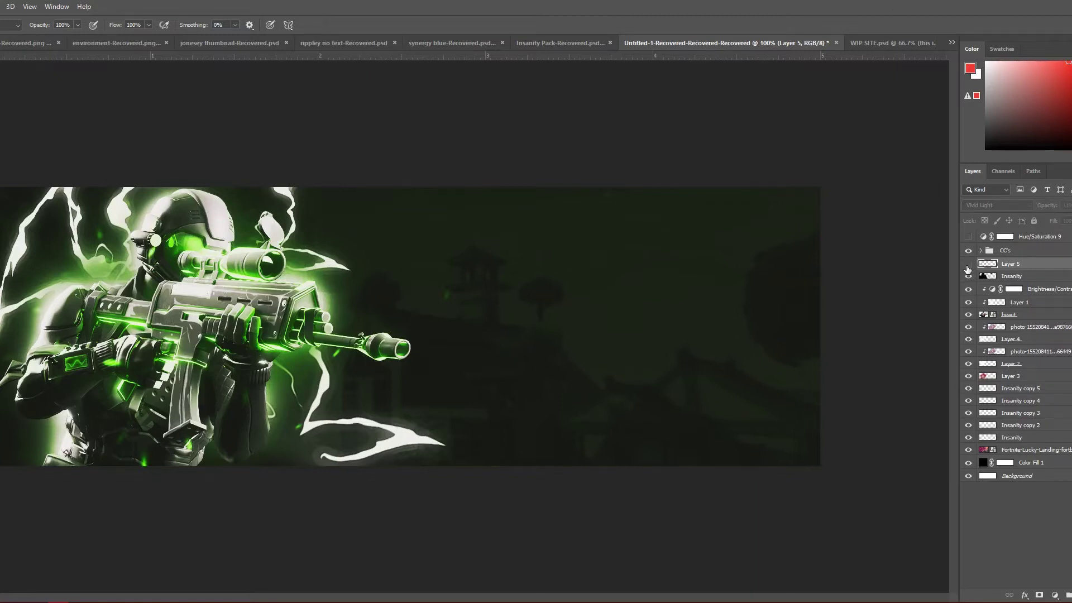
left_click(968, 264)
left_click(967, 264)
left_click(967, 264)
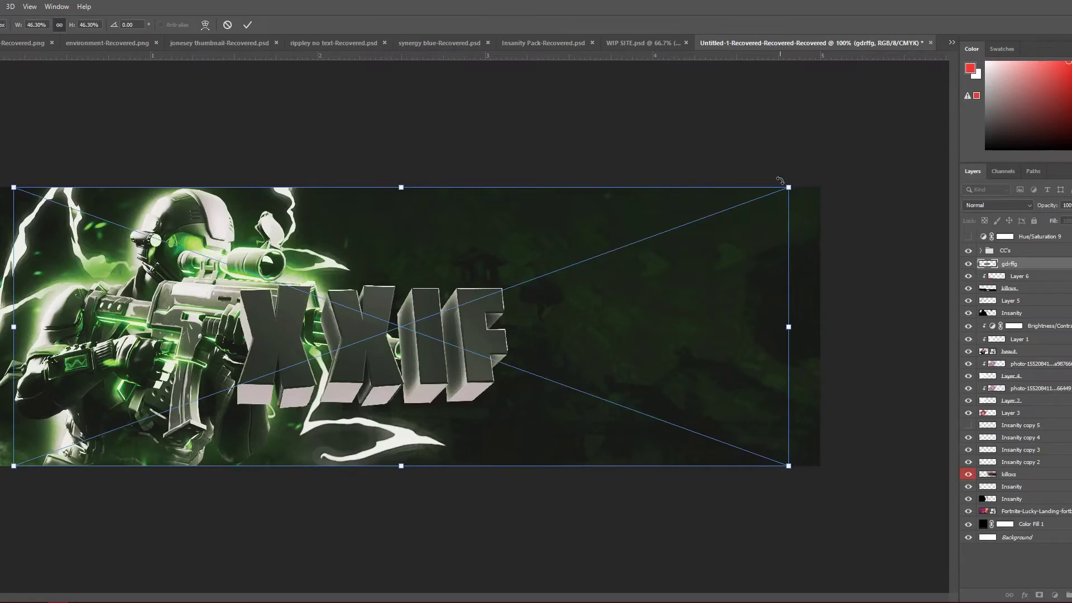
Scale the 3D XXIF text up to about 70% and place it across the empty background beside the soldier
left_click_drag(788, 186, 1059, 56)
left_click_drag(481, 363, 503, 402)
key("Return")
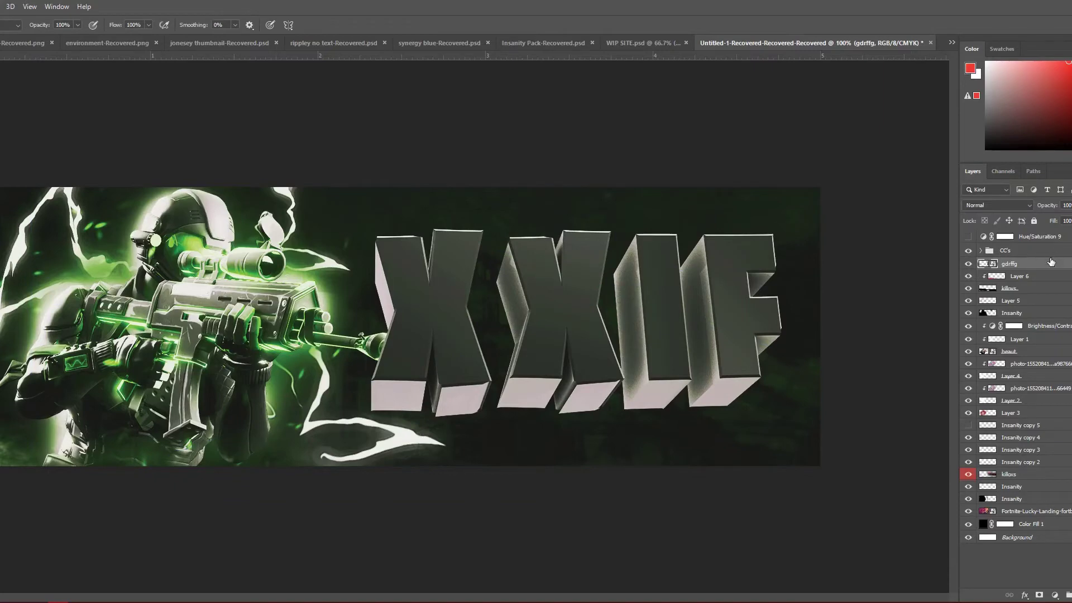
Move the XXIF text layer beneath the soldier's layer so the rifle overlaps it, and enlarge the text slightly
left_click_drag(1050, 261, 1070, 359)
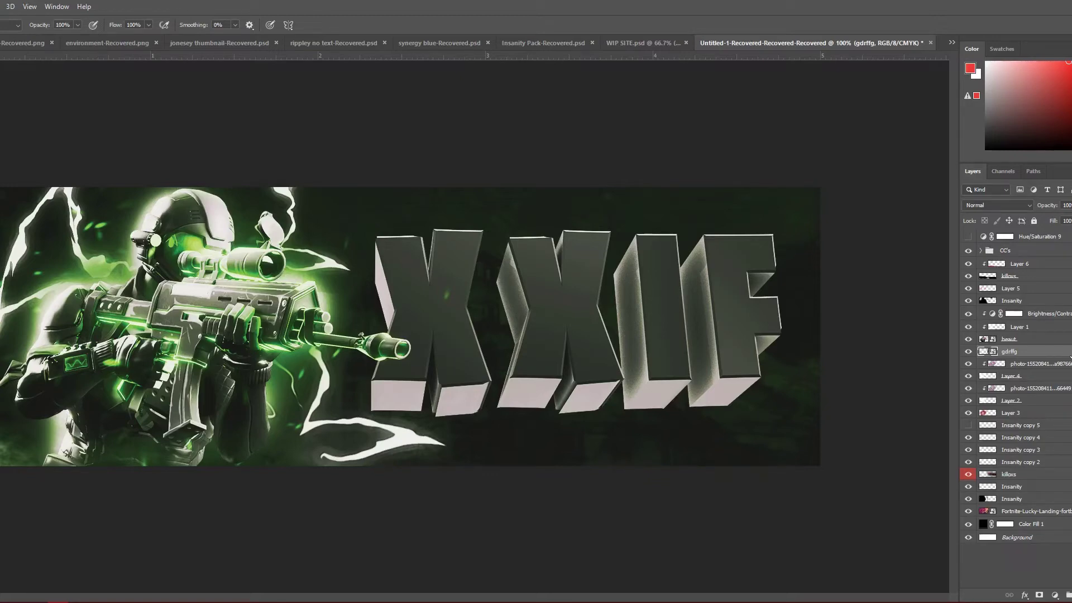
key("ctrl+t")
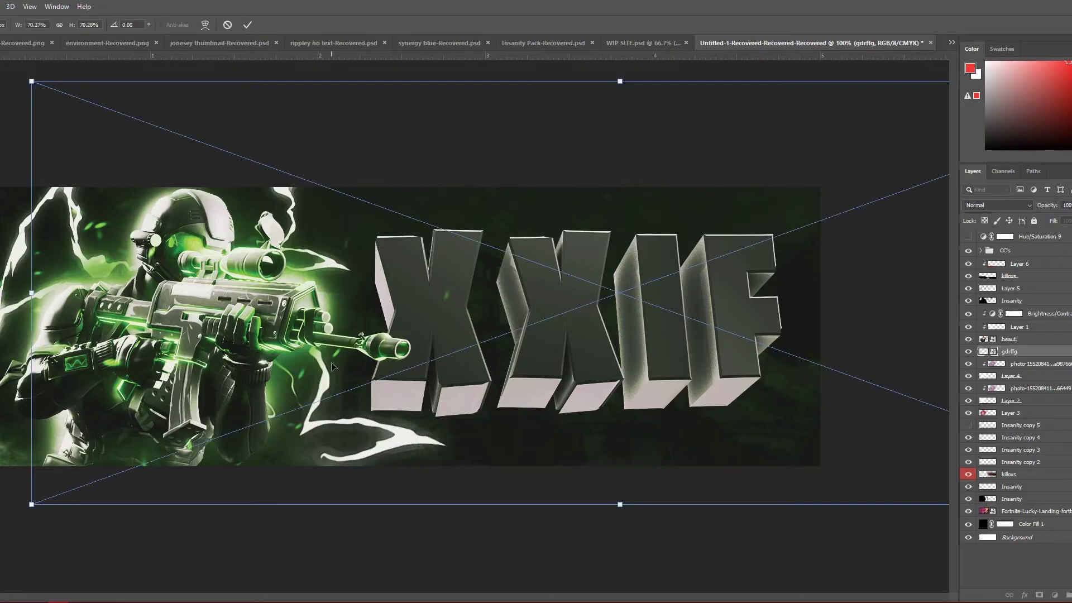
left_click_drag(29, 502, 14, 518)
key("Return")
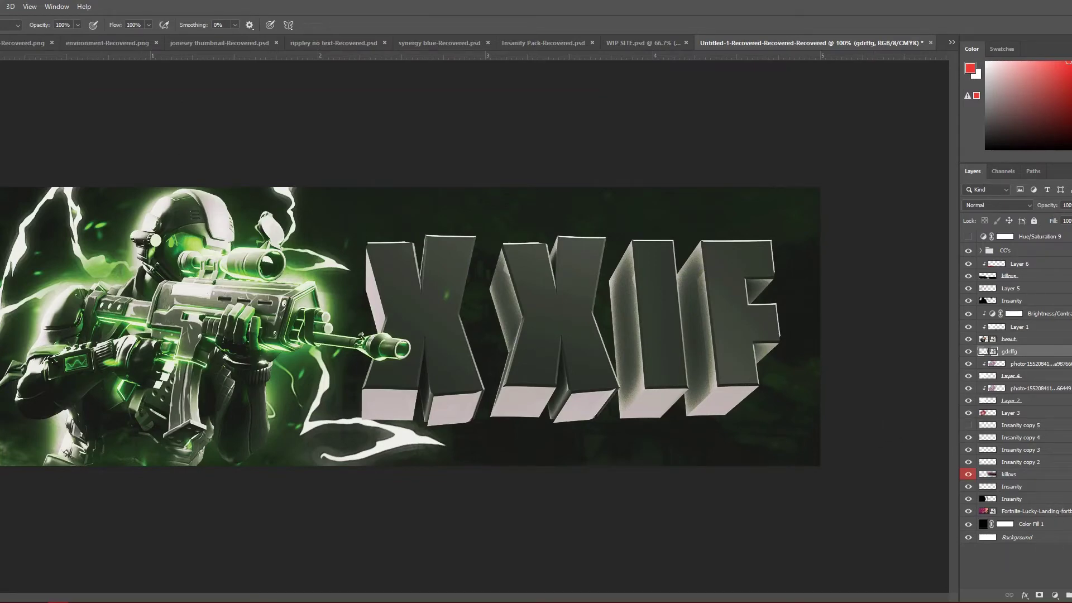
Add a green Photo Filter adjustment layer above the XXIF text layer and toggle its visibility to compare the tint
left_click(1055, 595)
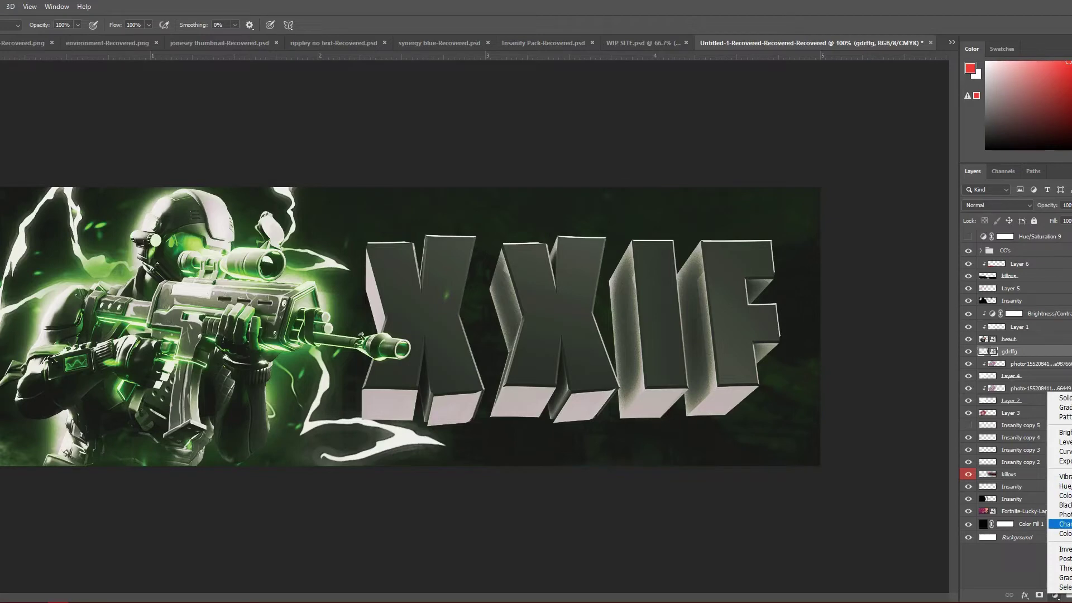
left_click(1063, 514)
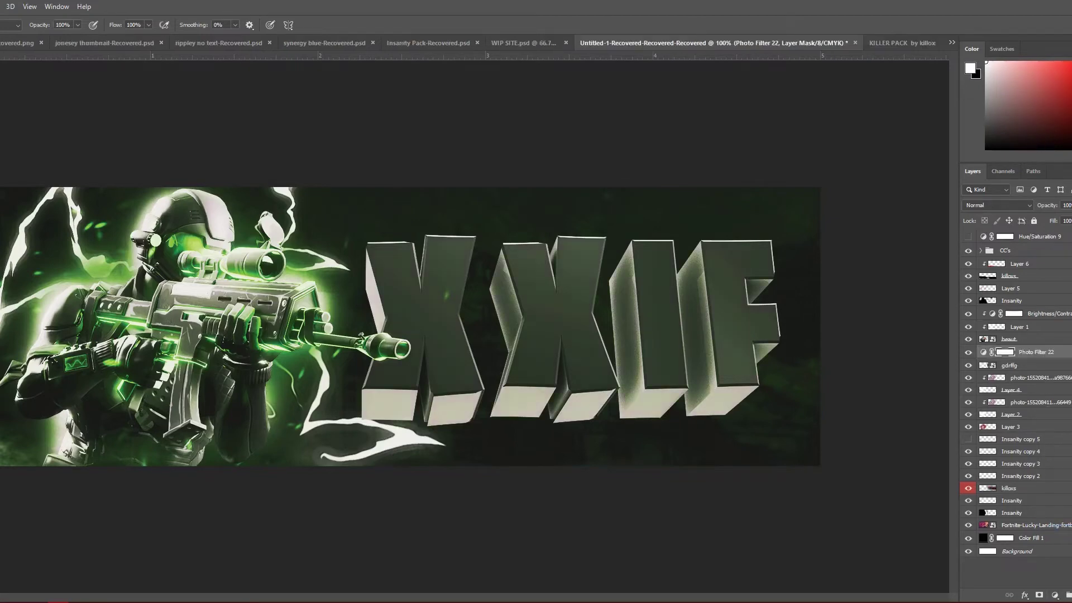
left_click_drag(720, 267, 710, 254)
left_click(808, 144)
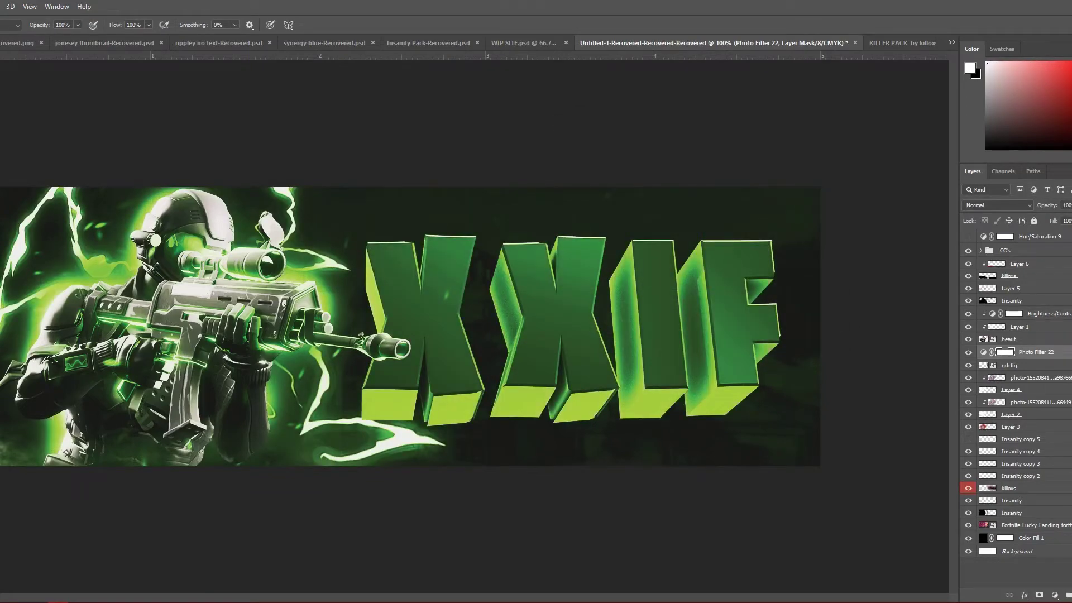
left_click(968, 352)
left_click(968, 352)
left_click(968, 352)
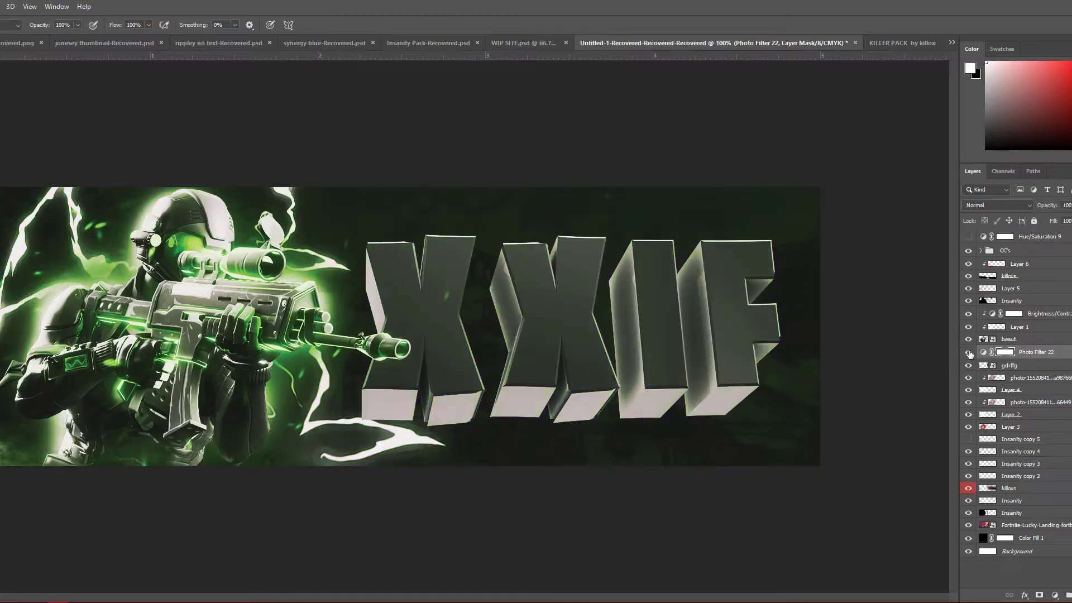
left_click(968, 352)
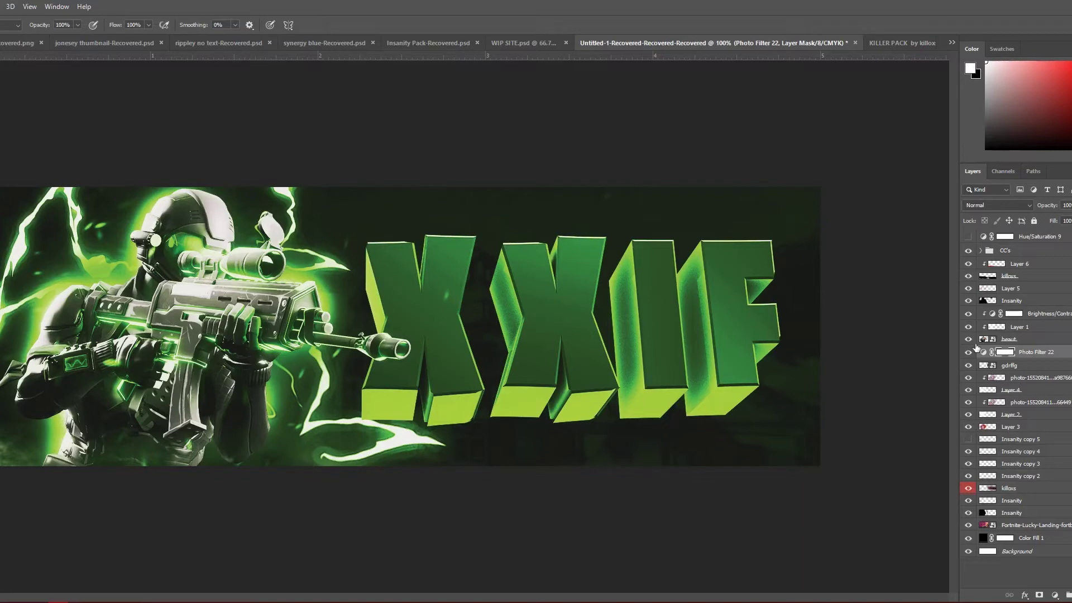
Readjust the Photo Filter layer's green tint on the lettering
left_click(1007, 366)
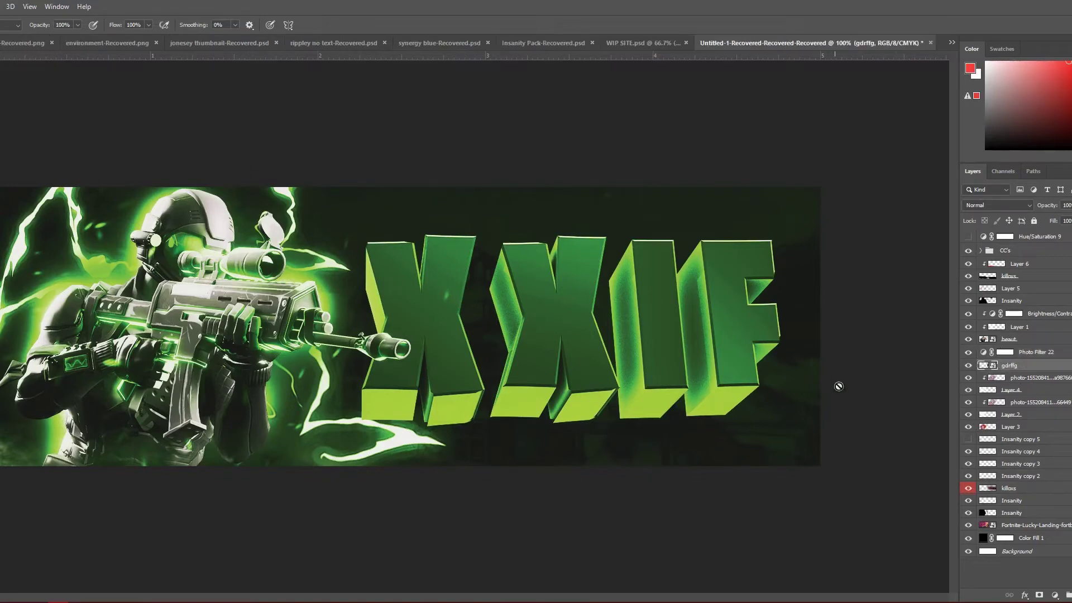
left_click(1031, 353)
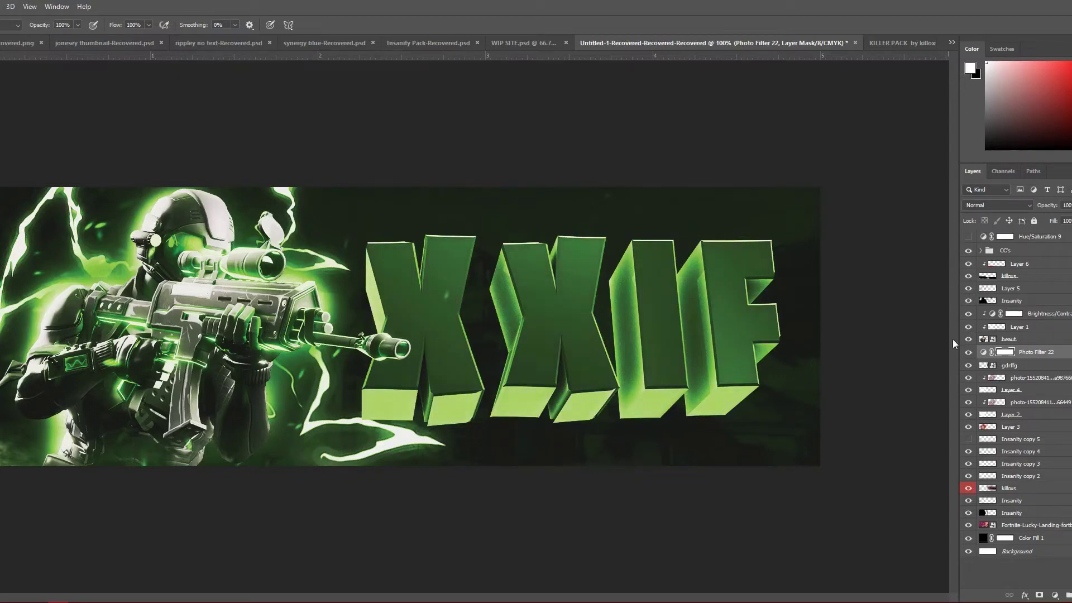
mouse_move(1004, 356)
left_mouse_down()
mouse_move(1024, 378)
mouse_move(1019, 369)
left_mouse_up()
left_click(1019, 368)
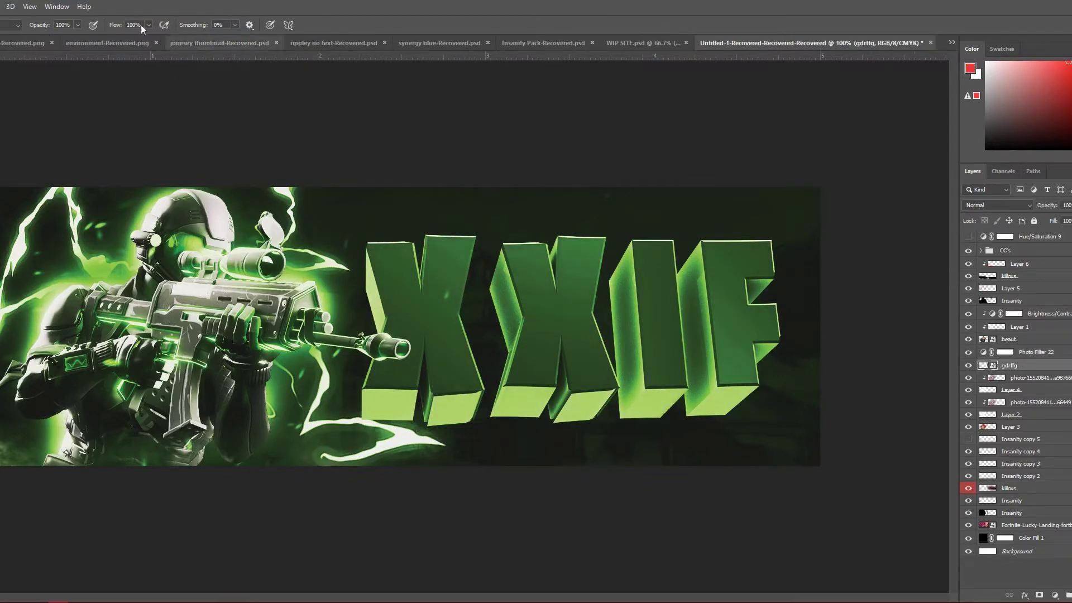
key("ctrl+shift+p")
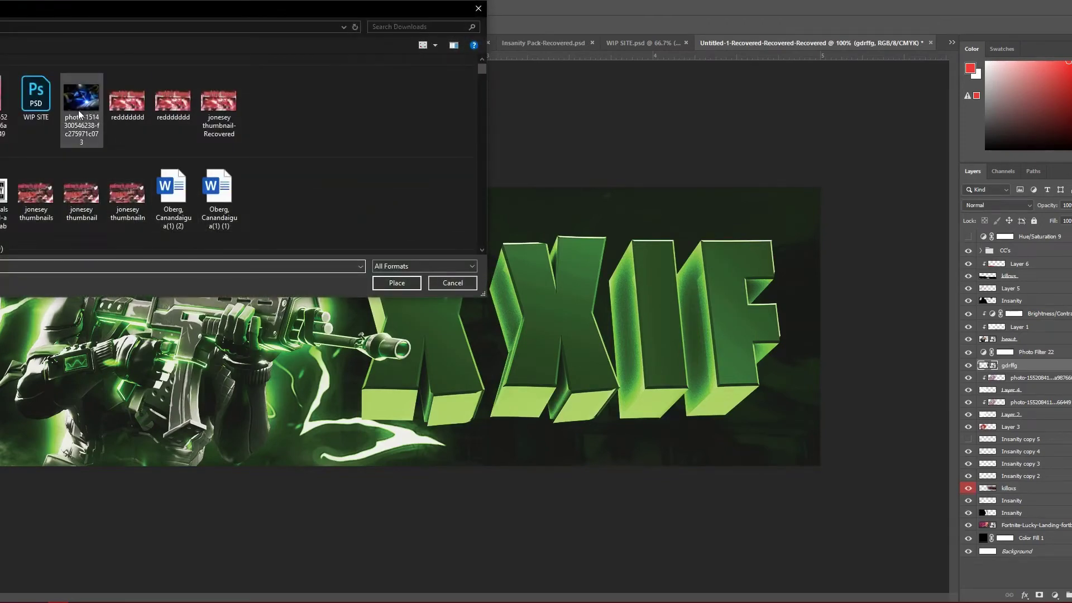
double_click(14, 111)
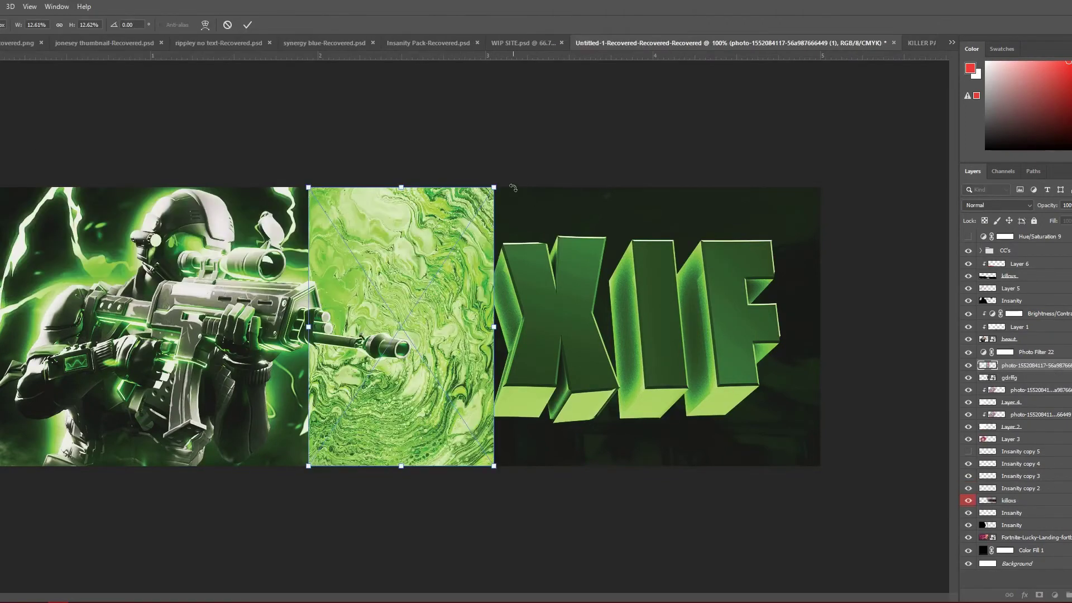
Rotate the marbled texture about 84.1°, scale it to about 25% to cover the lettering, and clip it to the text layer
left_click_drag(441, 163, 633, 321)
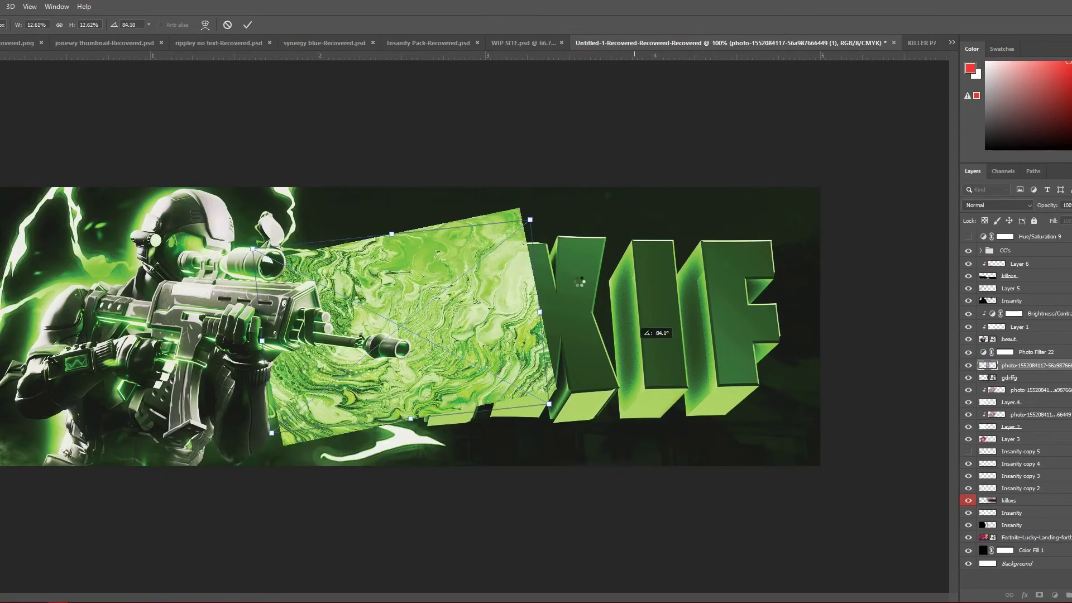
left_click_drag(529, 220, 920, 151)
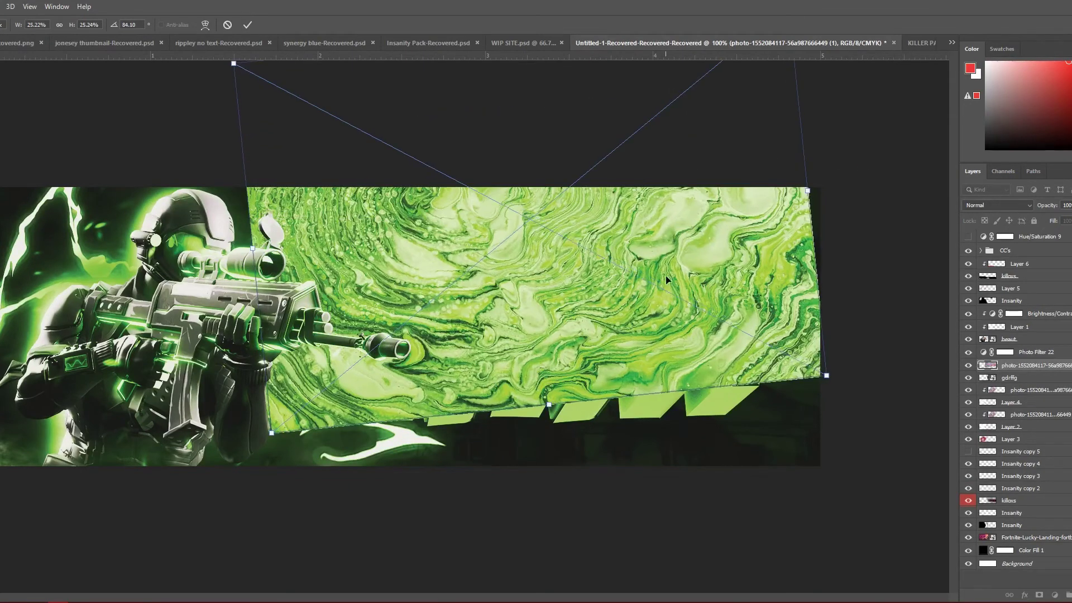
mouse_move(666, 279)
left_mouse_down()
mouse_move(686, 298)
mouse_move(667, 321)
left_mouse_up()
key("Return")
key("b")
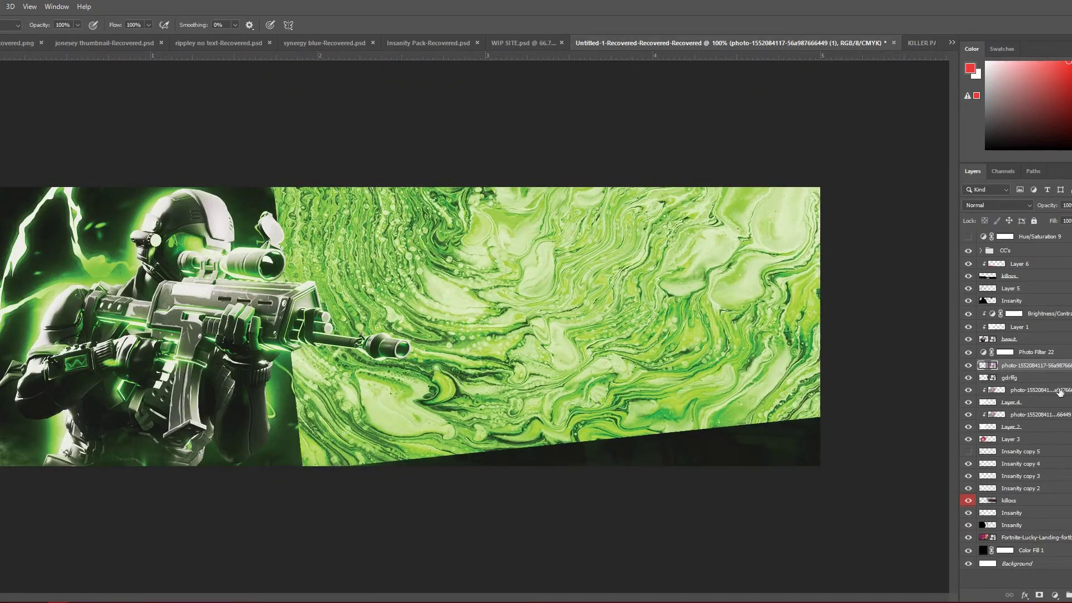
left_click(1067, 371, "alt")
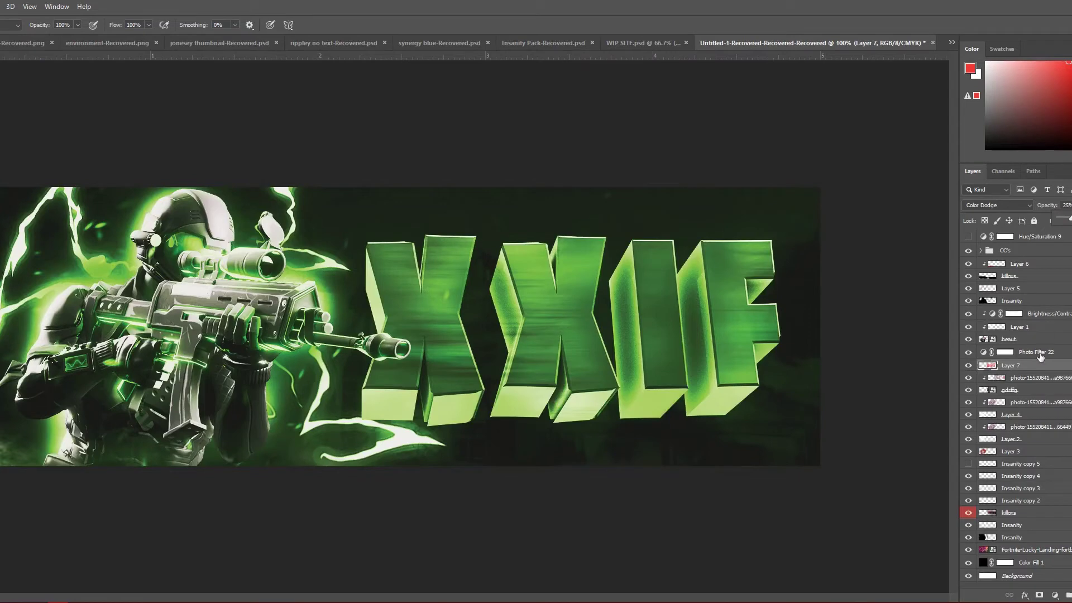
Toggle Layer 7 and Layer 4 off and on to examine what each adds to the text and header
left_click(1017, 390)
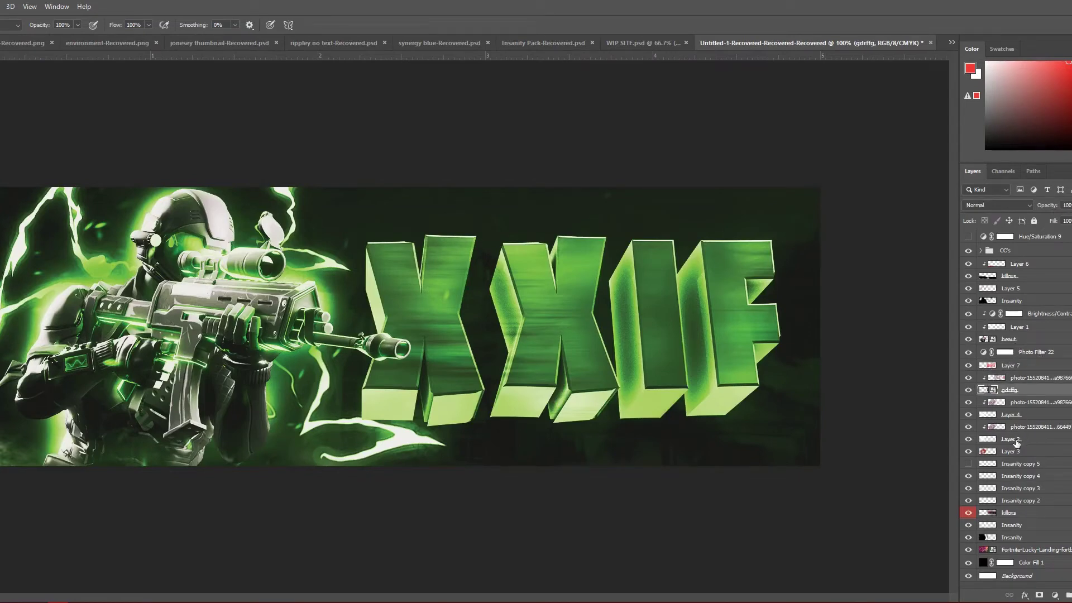
left_click(969, 366)
left_click(969, 366)
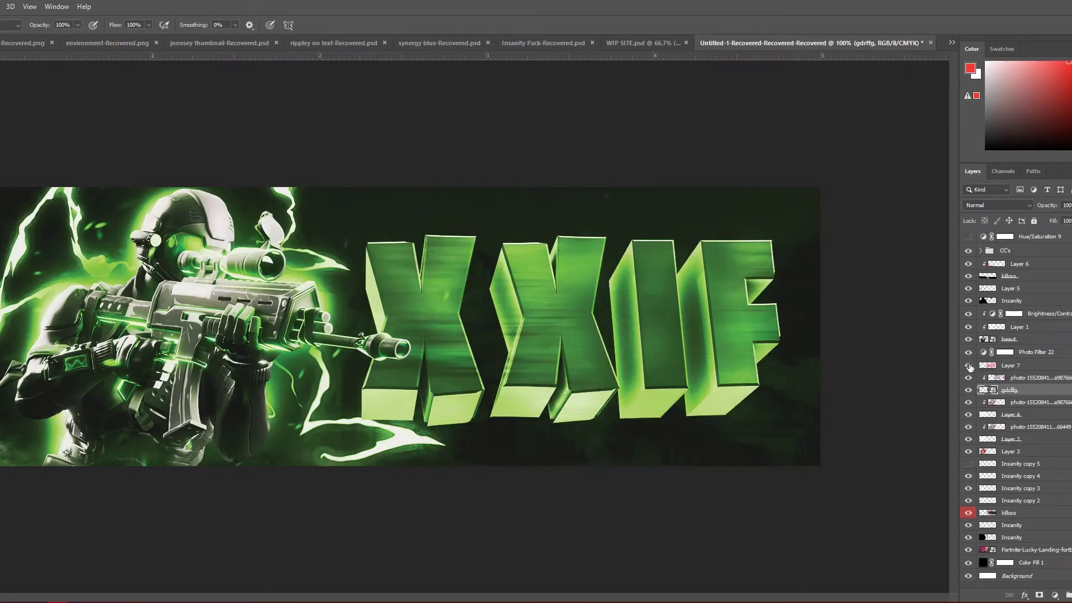
left_click(969, 417)
left_click(968, 418)
left_click(969, 366)
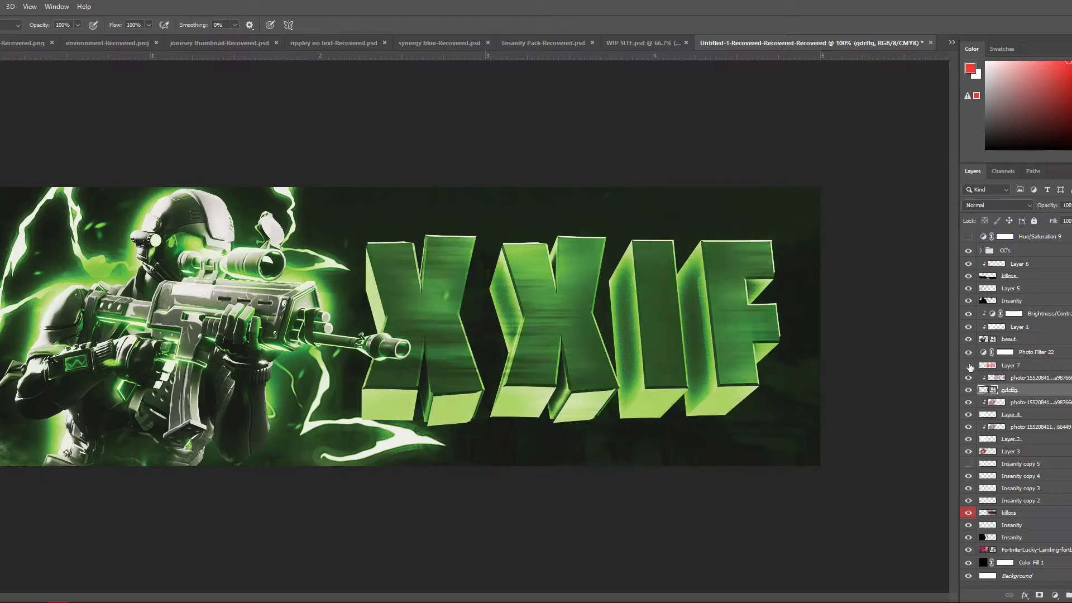
left_click(969, 366)
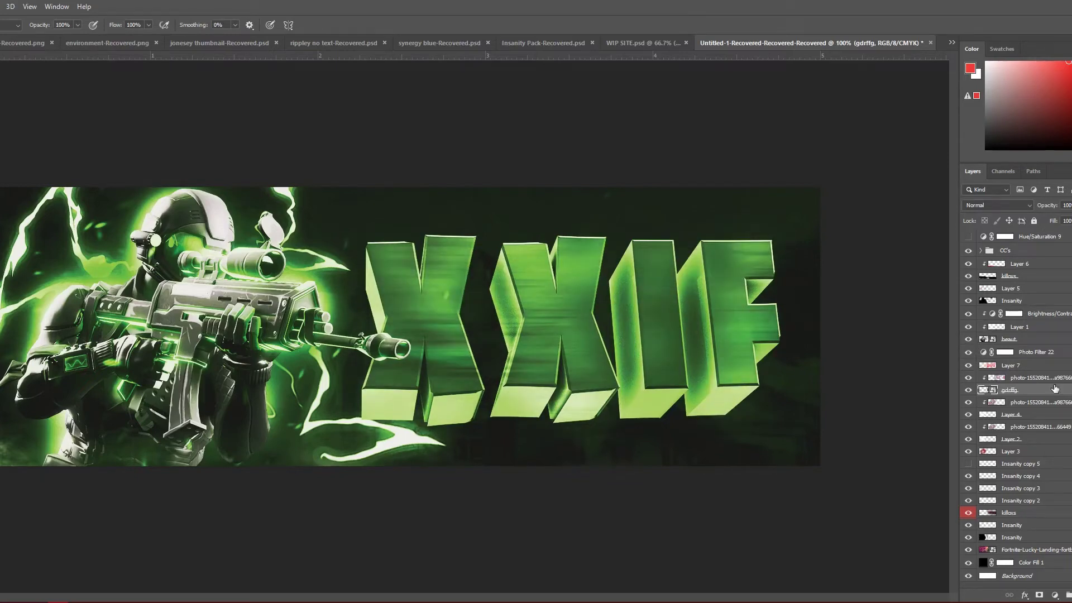
Toggle Layer 2, Layer 3, an Insanity layer, Layer 7 and the gdrffg text layer to examine what each contributes
left_click(968, 439)
left_click(968, 439)
left_click(967, 454)
left_click(968, 455)
left_click(968, 527)
left_click(968, 525)
left_click(991, 366)
left_click(968, 365)
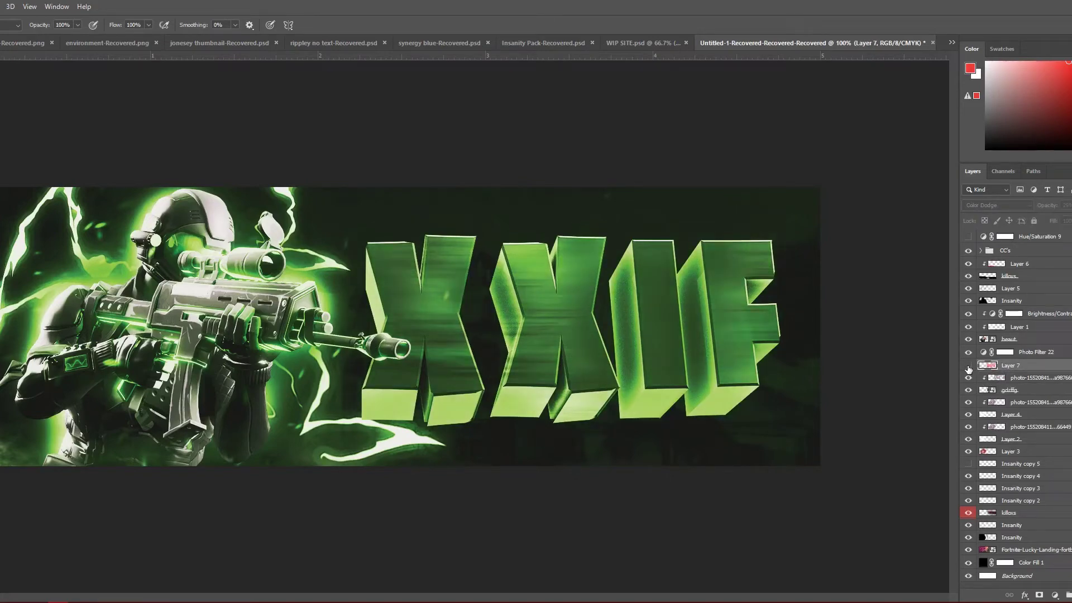
left_click(968, 366)
left_click(1007, 390)
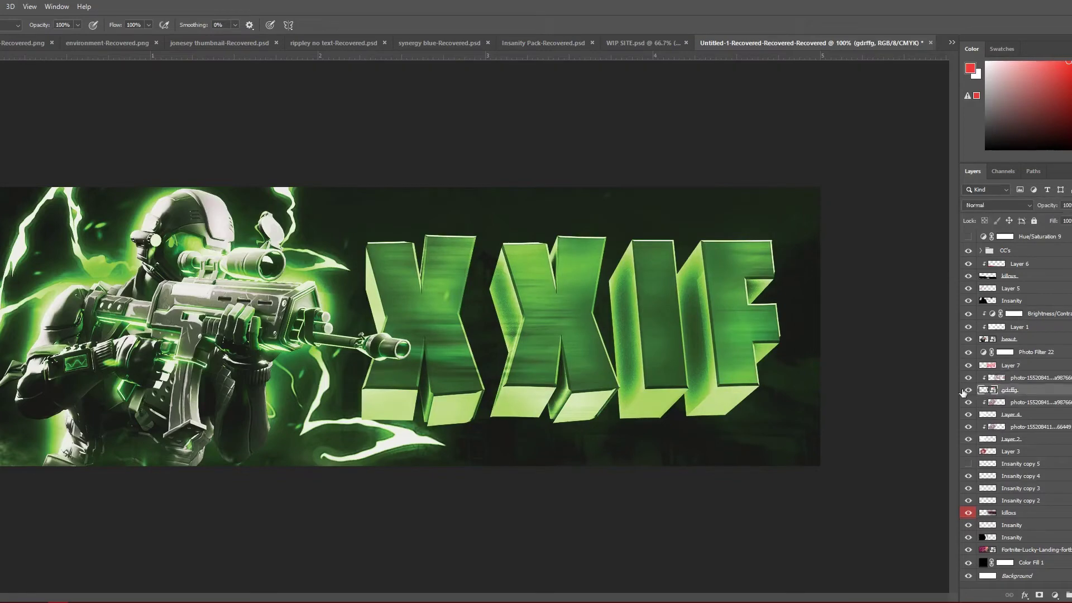
left_click(968, 390)
left_click(967, 390)
Add a new layer directly below the gdrffg text layer and brush a soft white glow between the two X letters, undoing the stray dab
left_click(1030, 404)
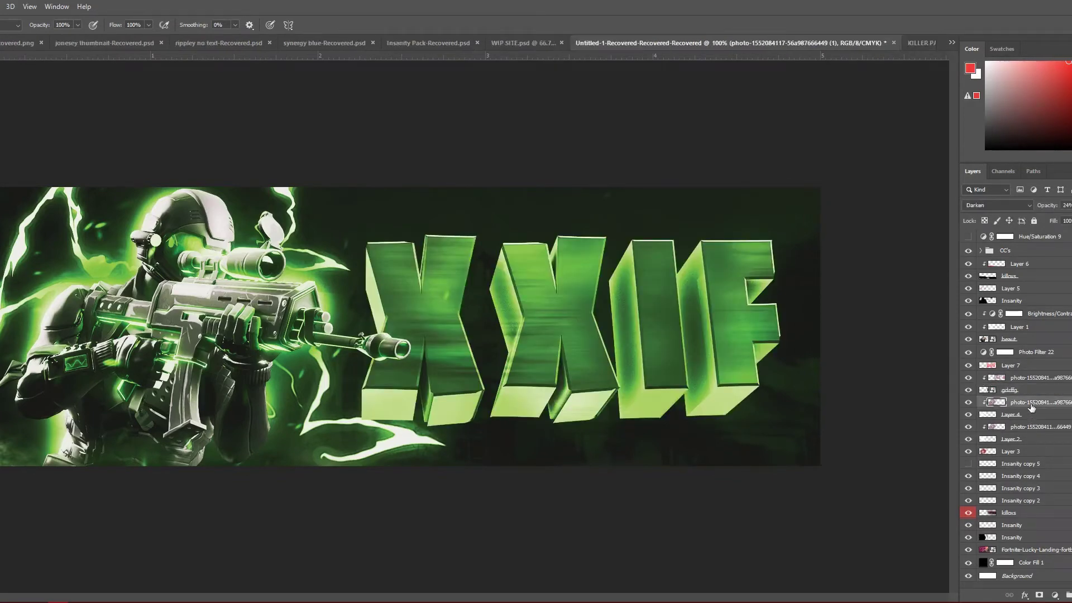
key("ctrl+shift+alt+n")
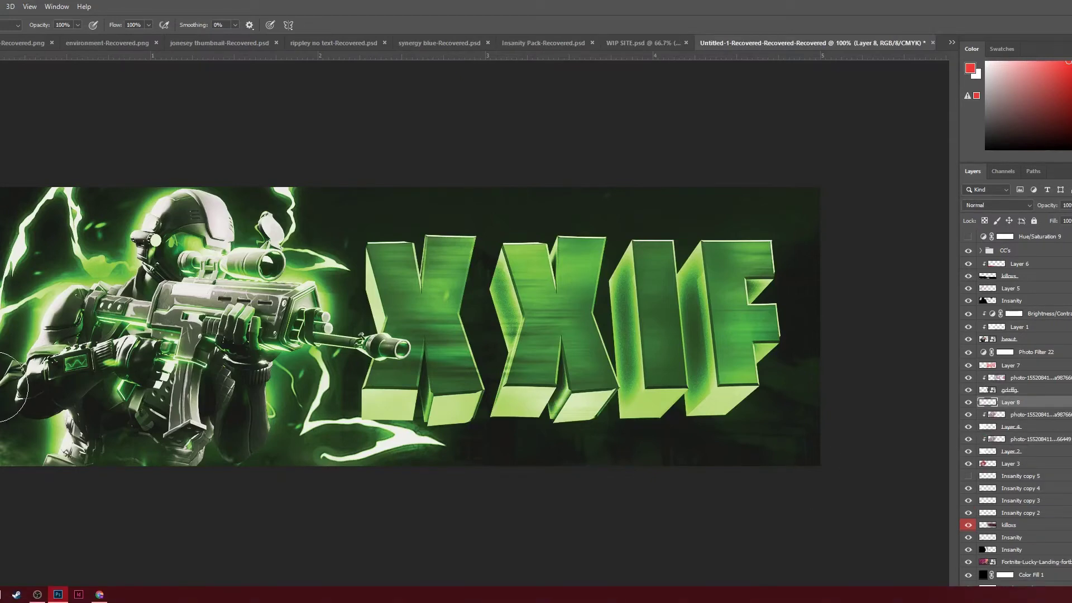
key("x")
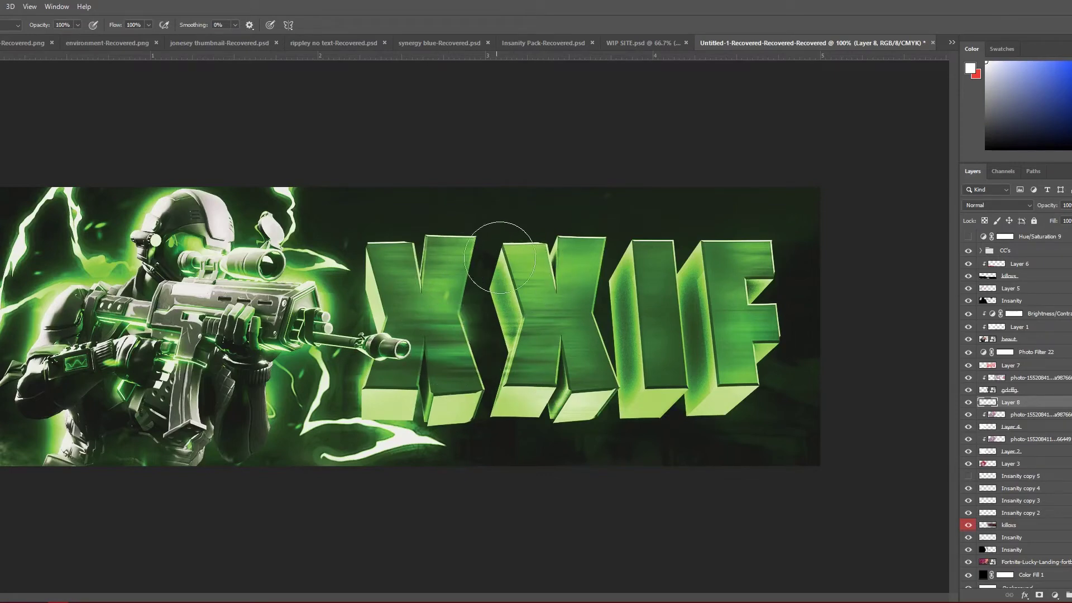
left_click_drag(505, 296, 505, 330)
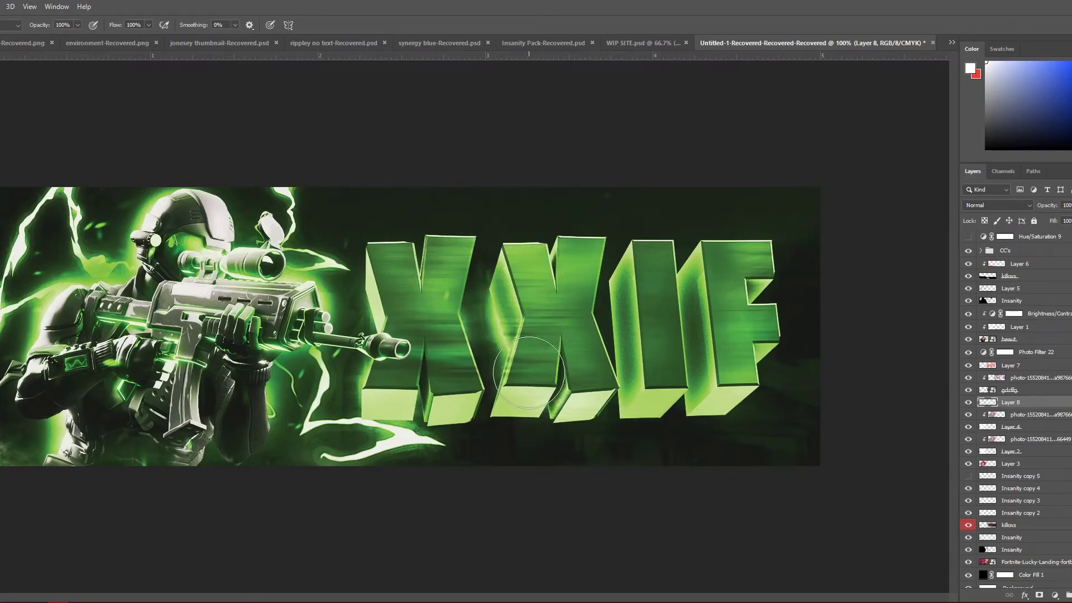
left_click(621, 274)
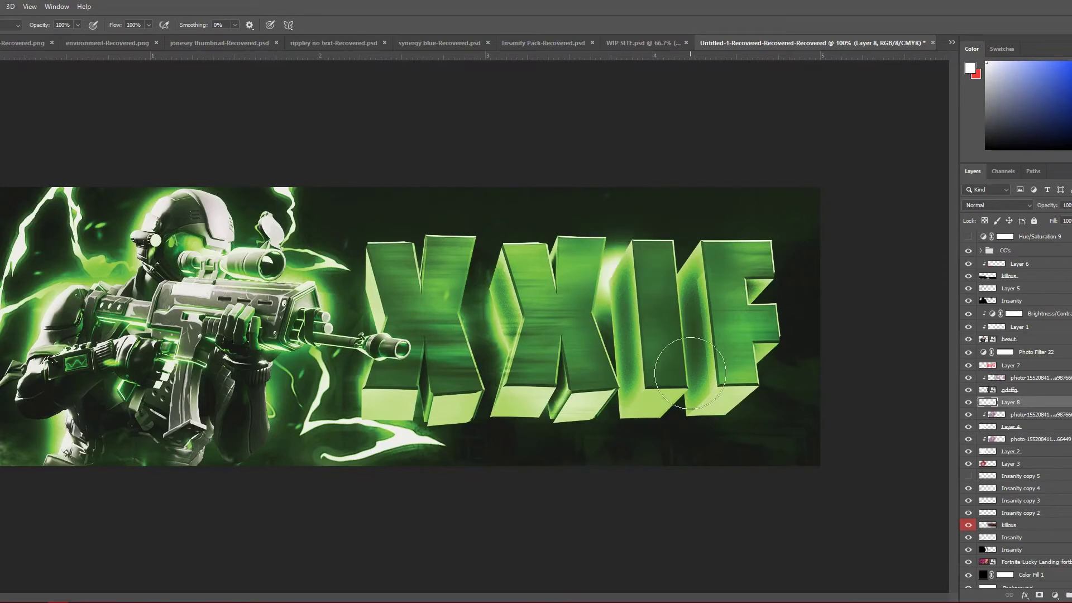
key("ctrl+z")
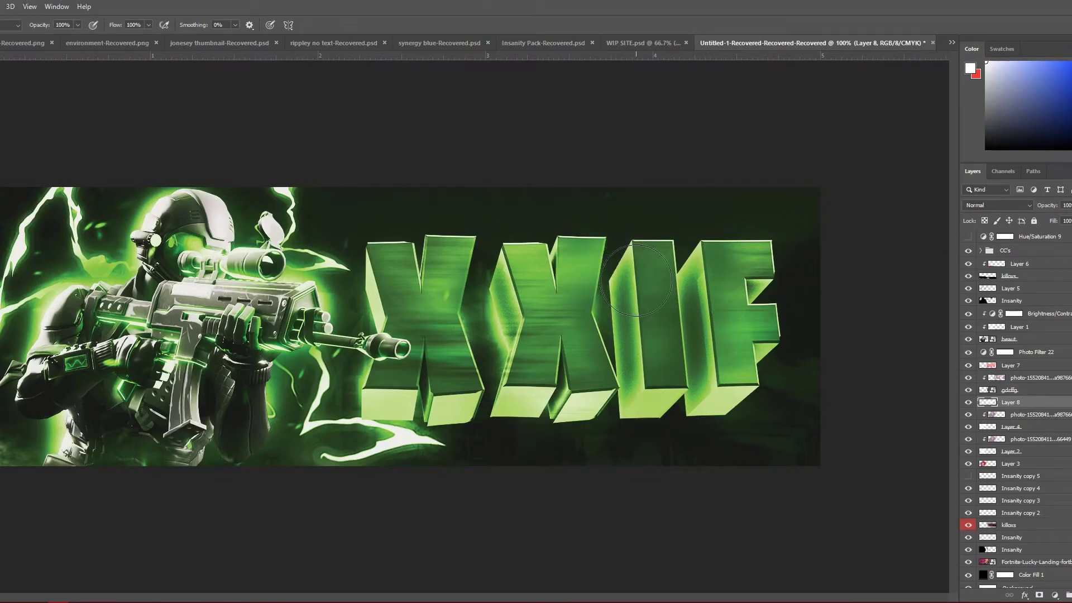
Brush soft white glow behind the I and the F on the new layer, undoing the last dab beneath the I
left_click(636, 285)
left_click(718, 256)
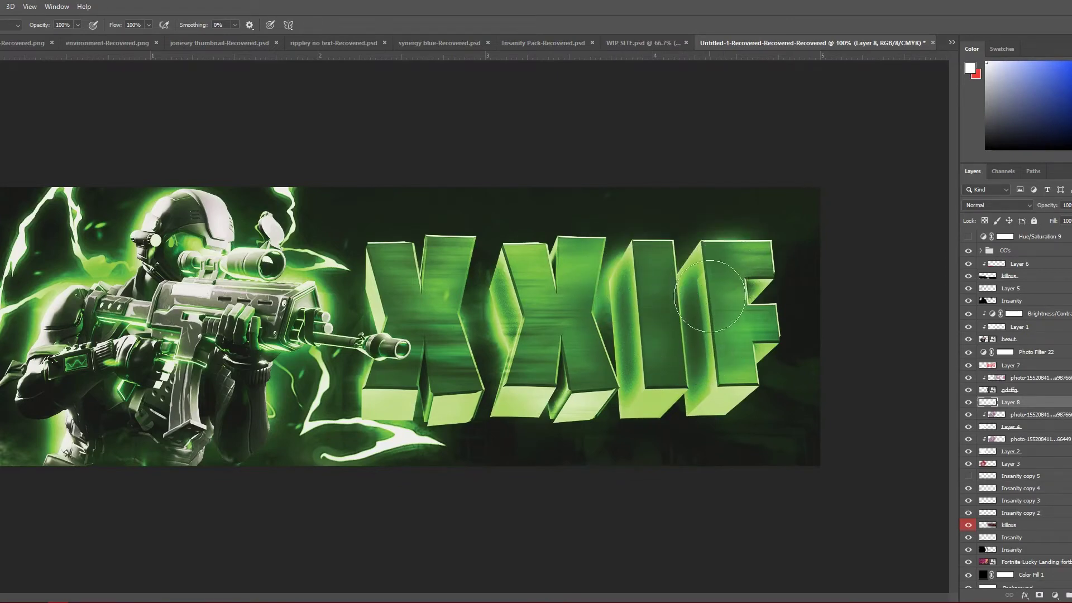
left_click(720, 395)
left_click(647, 407)
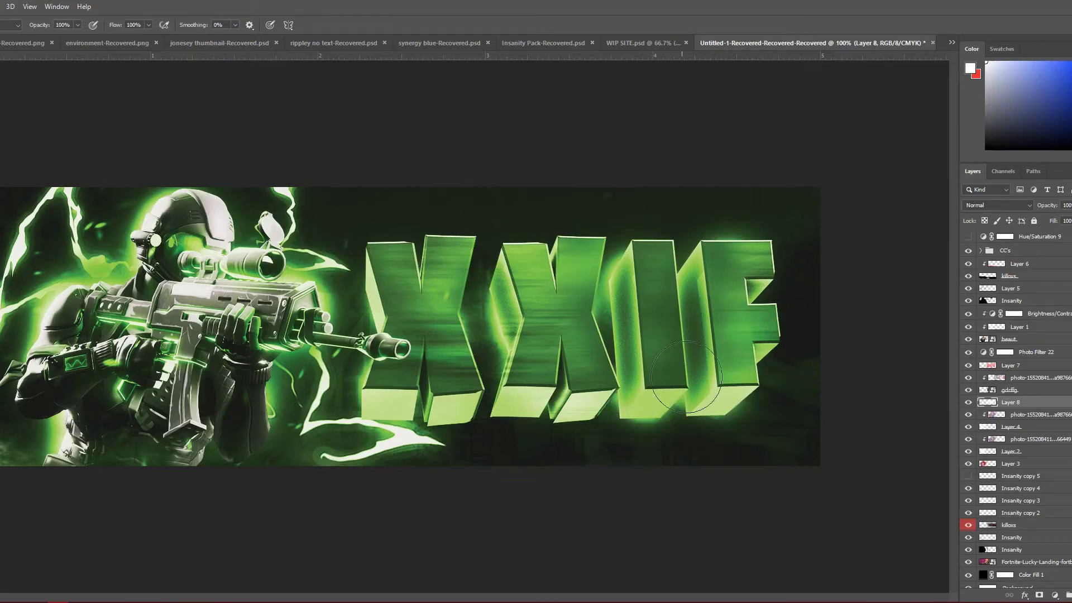
key("ctrl+z")
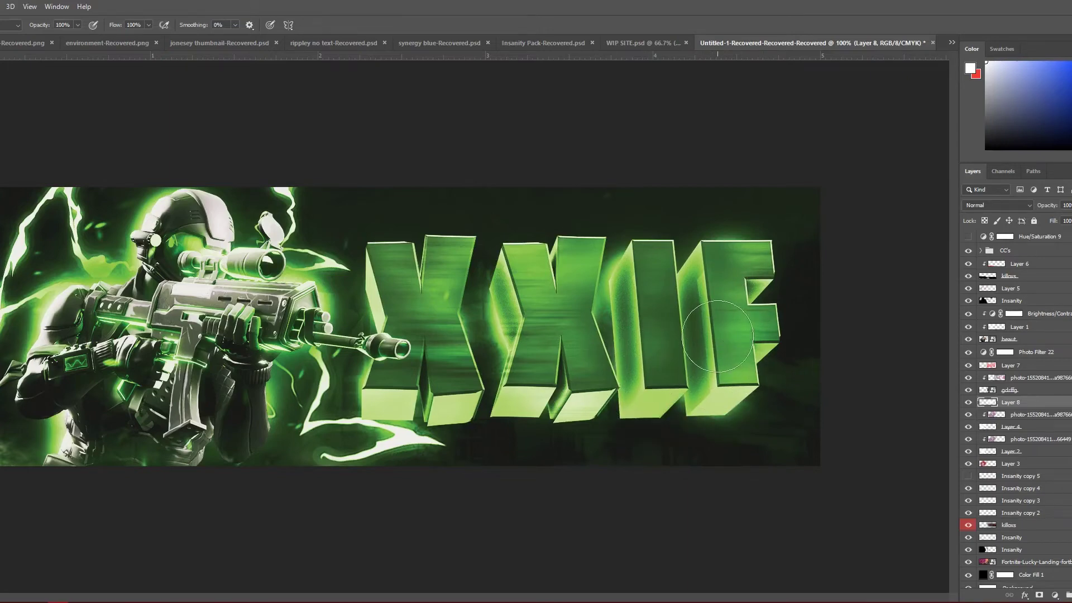
Brush glow along the lower edges of the lettering, undoing unwanted strokes including the one on the first X
left_click(748, 317)
mouse_move(703, 319)
left_mouse_down()
mouse_move(558, 374)
mouse_move(574, 388)
mouse_move(620, 373)
mouse_move(513, 415)
mouse_move(418, 414)
mouse_move(444, 400)
mouse_move(390, 400)
left_mouse_up()
key("ctrl+z")
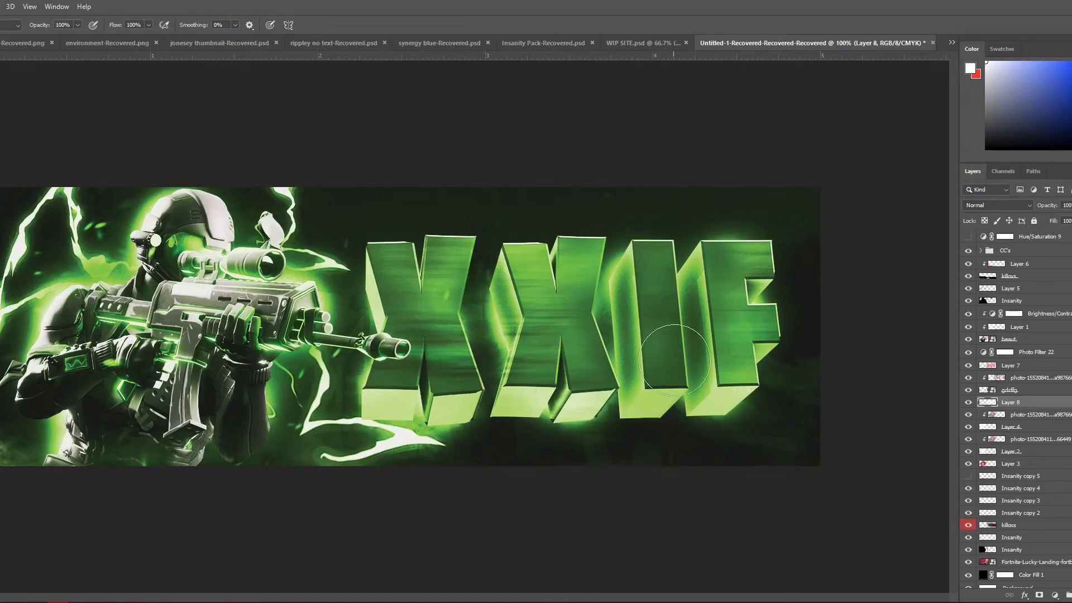
key("ctrl+z")
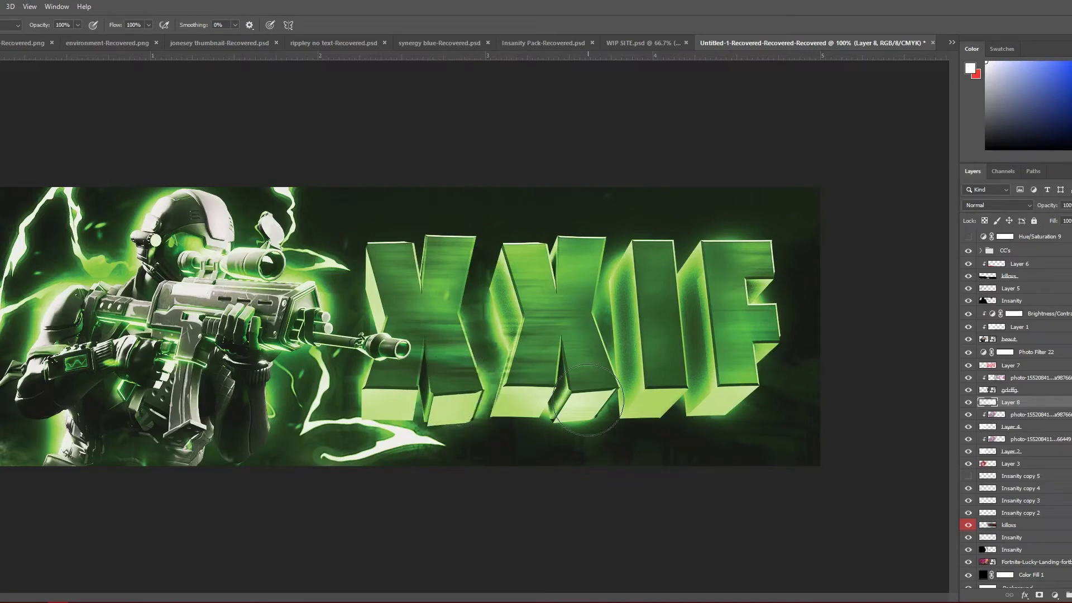
key("ctrl+space")
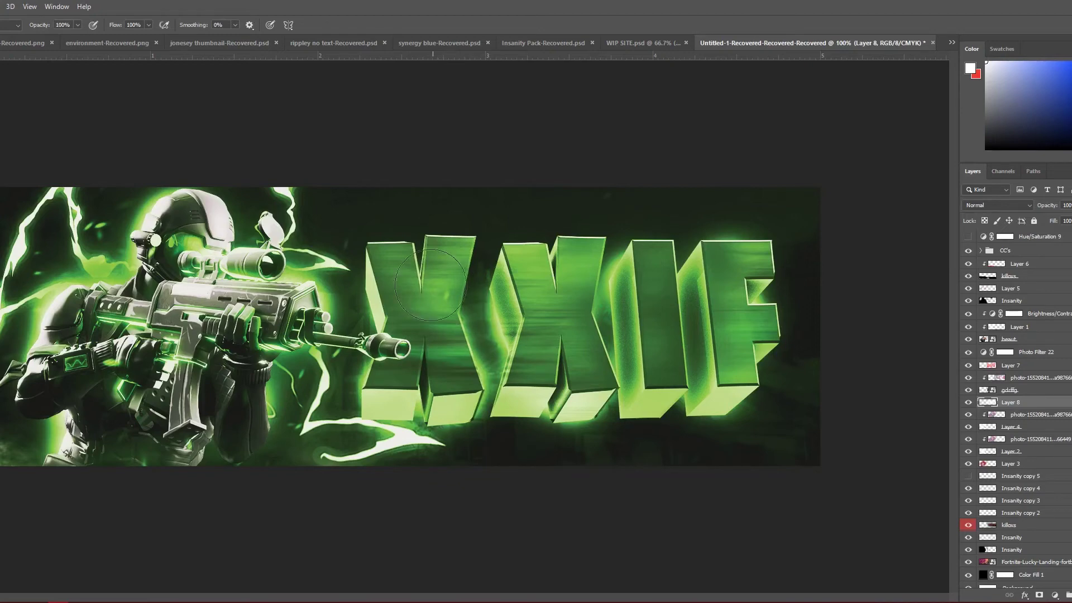
left_click_drag(383, 240, 379, 276)
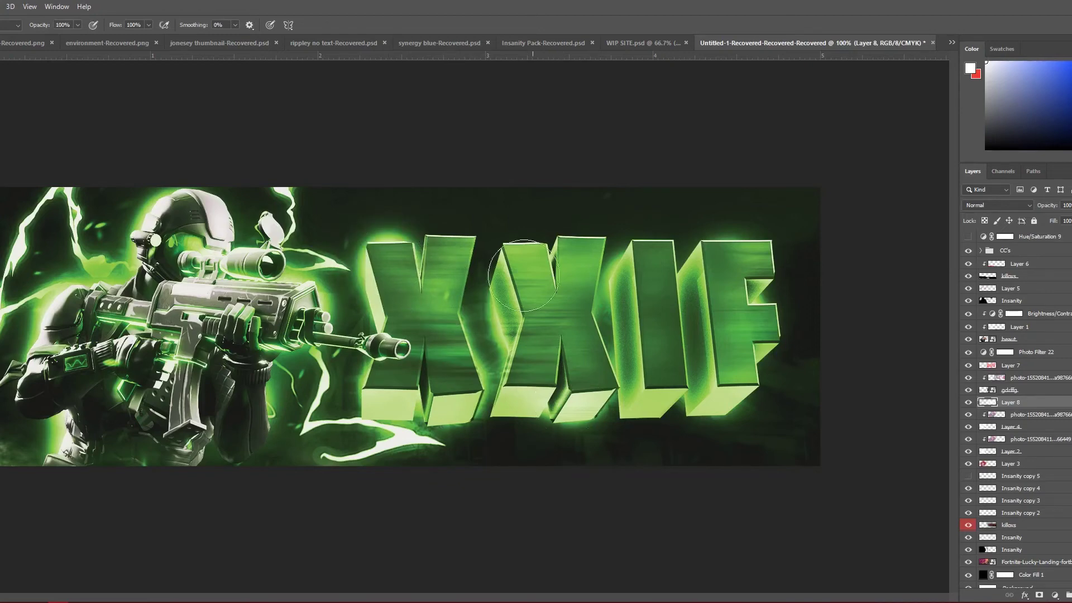
key("ctrl+z")
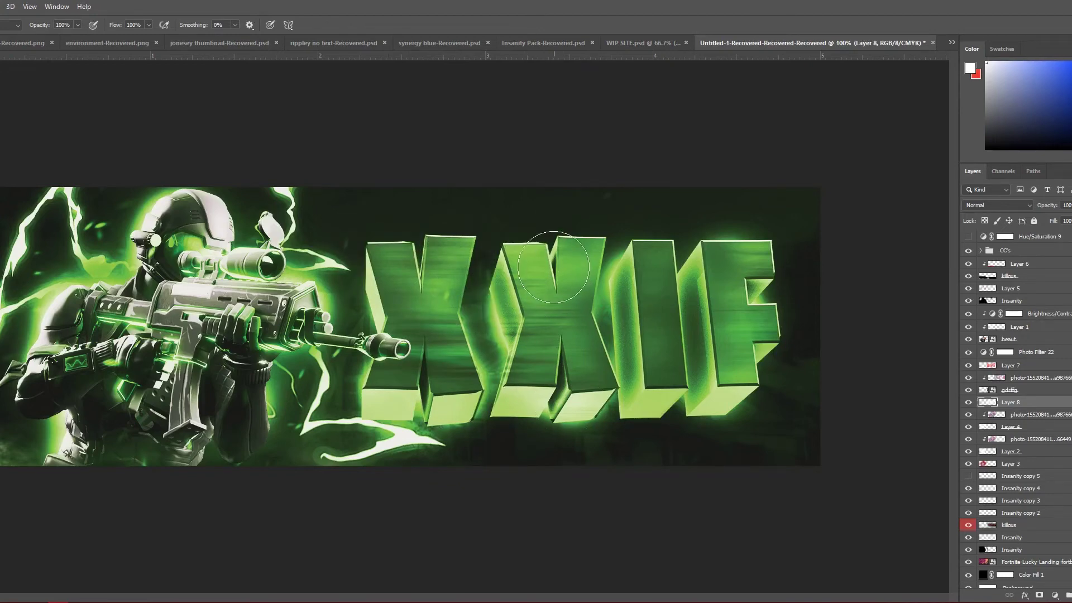
Brush more glow behind the upper edges of the second X and the F and beneath the second X
left_click(553, 266)
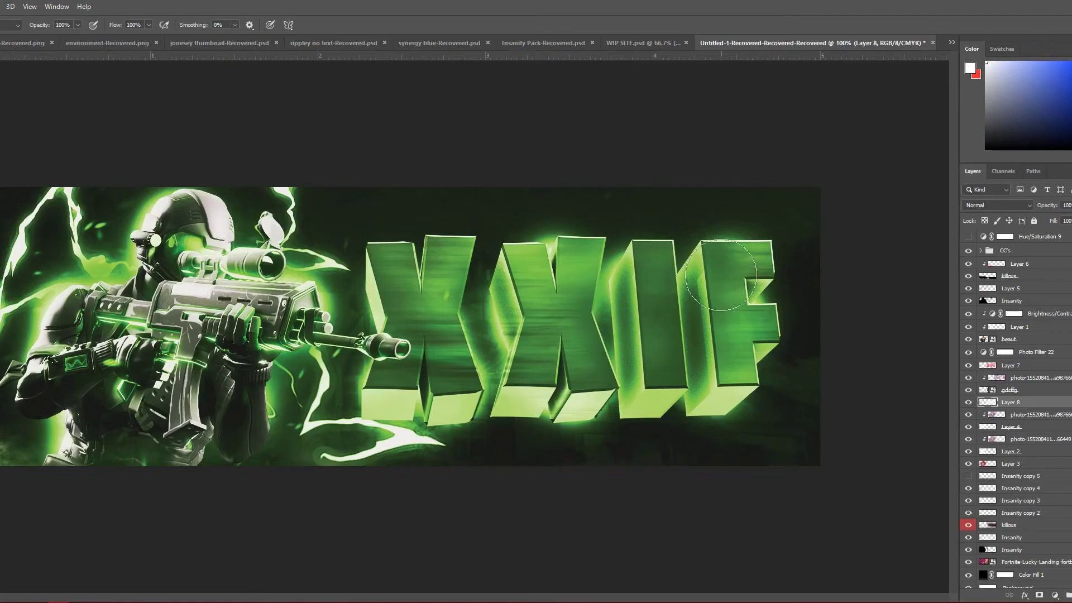
left_click(715, 249)
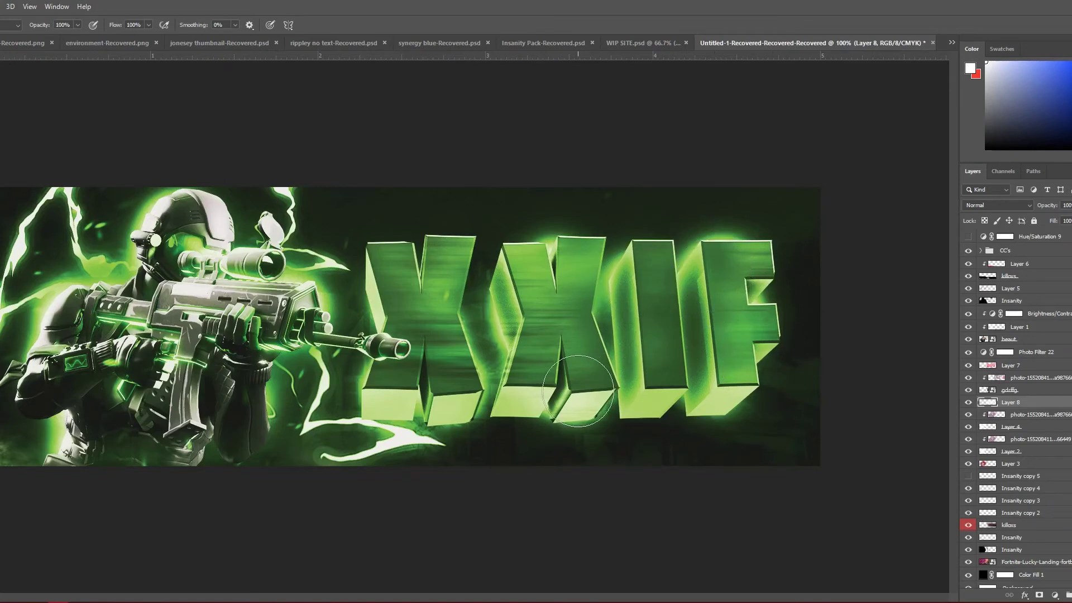
left_click(527, 390)
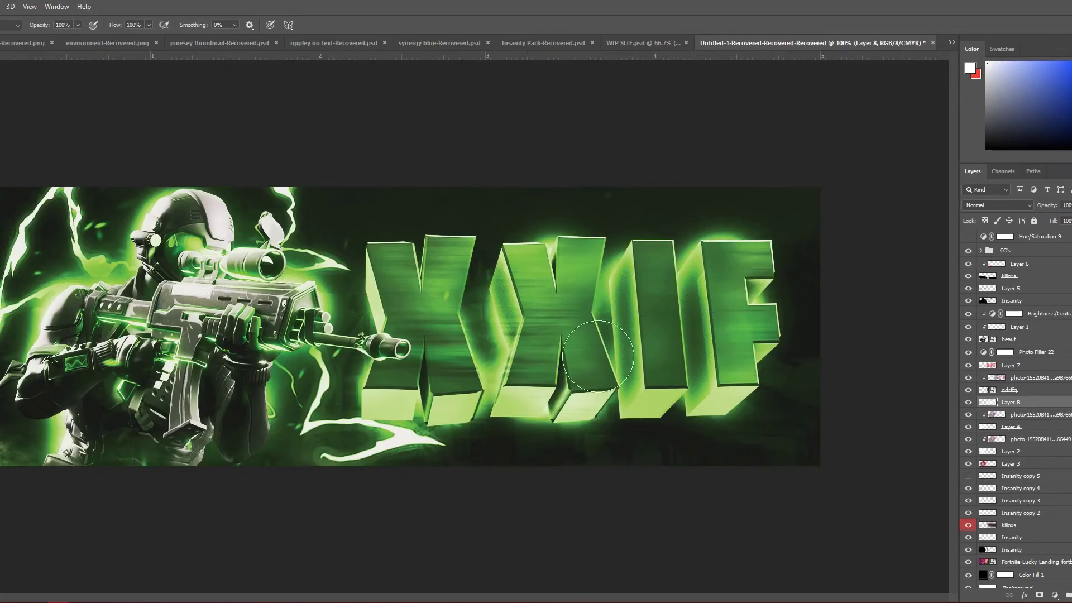
left_click(734, 362)
Set Layer 8's blending mode to Vivid Light and adjust its fill
left_click(987, 206)
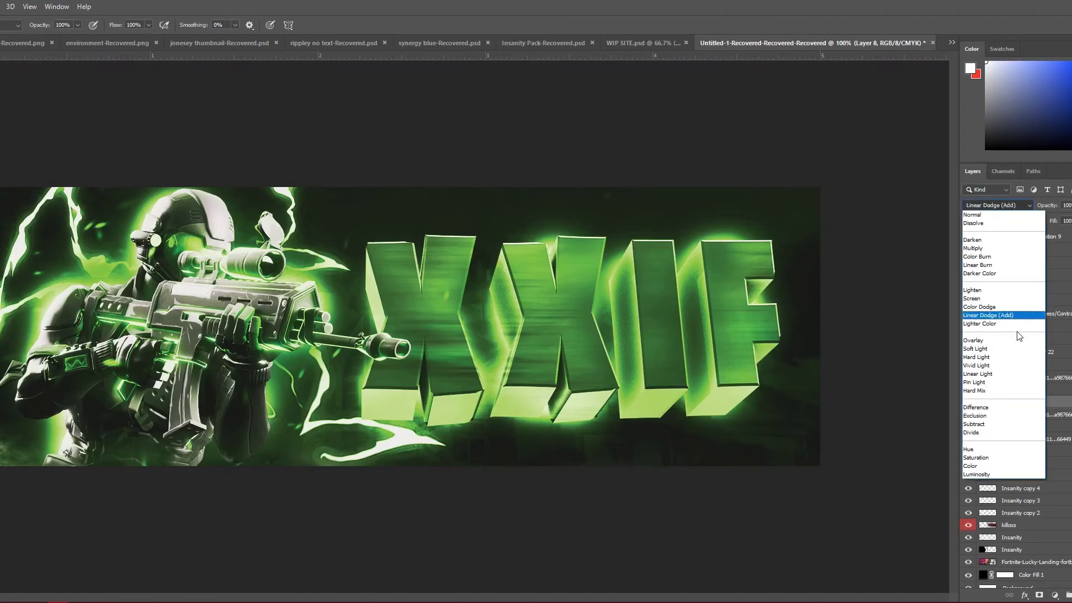
left_click(1020, 367)
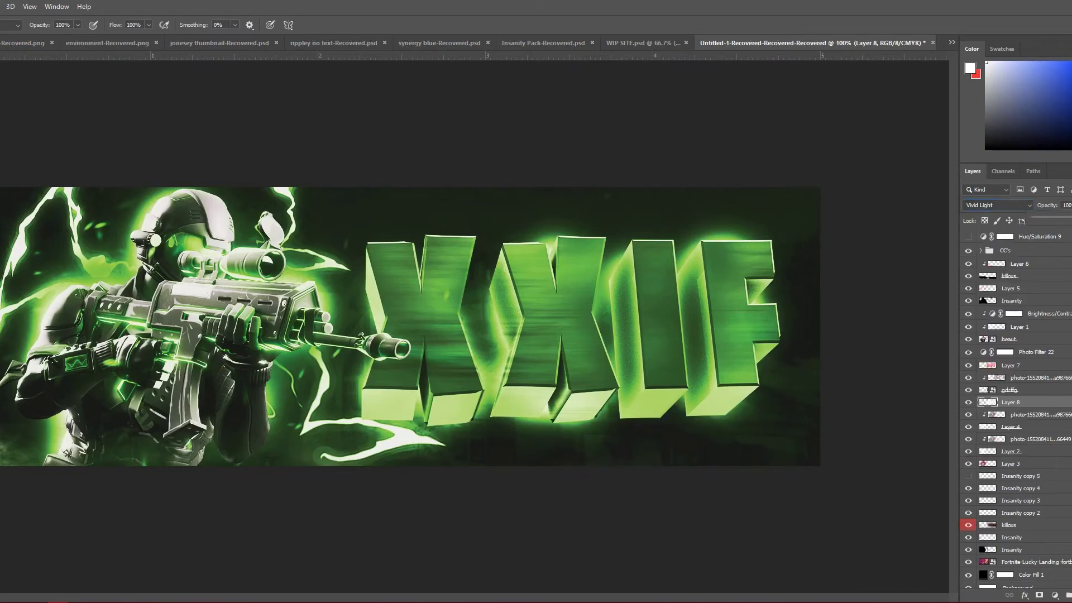
left_click_drag(1071, 217, 1065, 216)
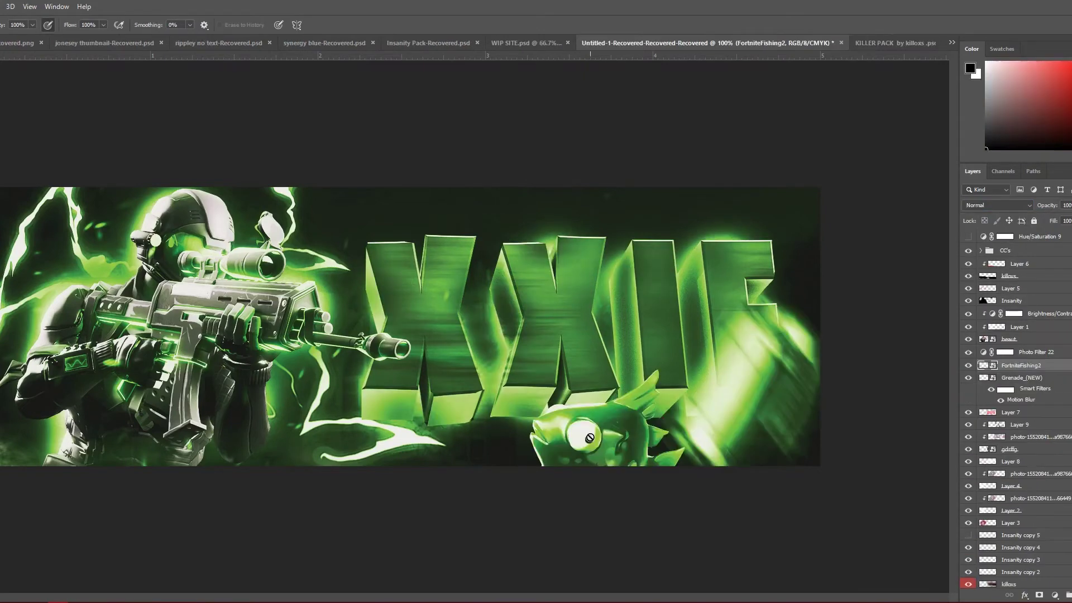
Rotate the FortniteFishing2 fish to about -7.42° and move it up in front of the lettering's lower edge
key("ctrl+t")
left_click_drag(593, 350, 579, 351)
left_click_drag(612, 424, 616, 400)
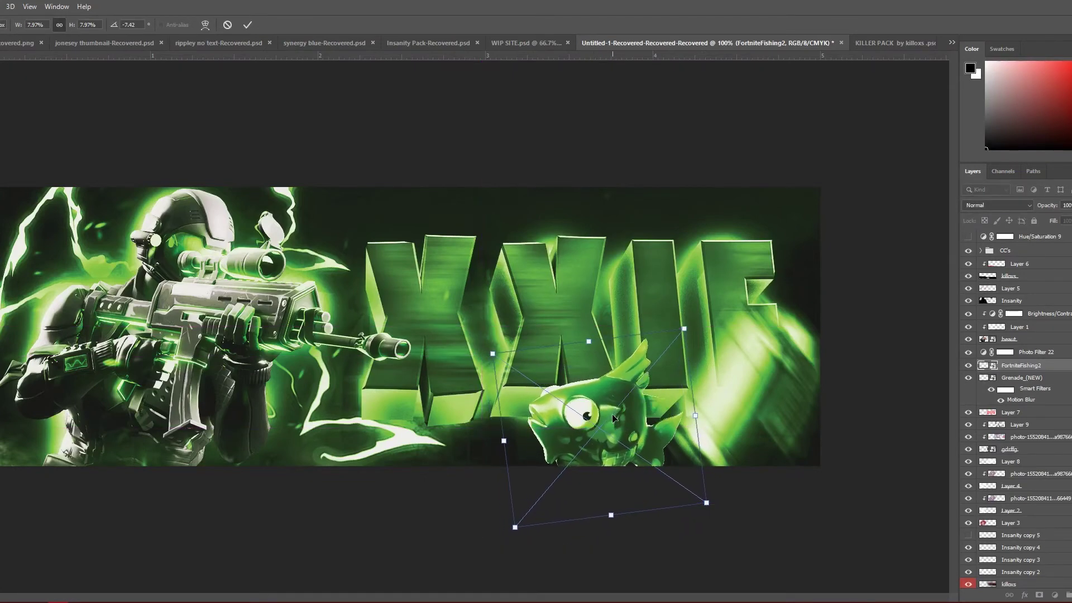
key("Return")
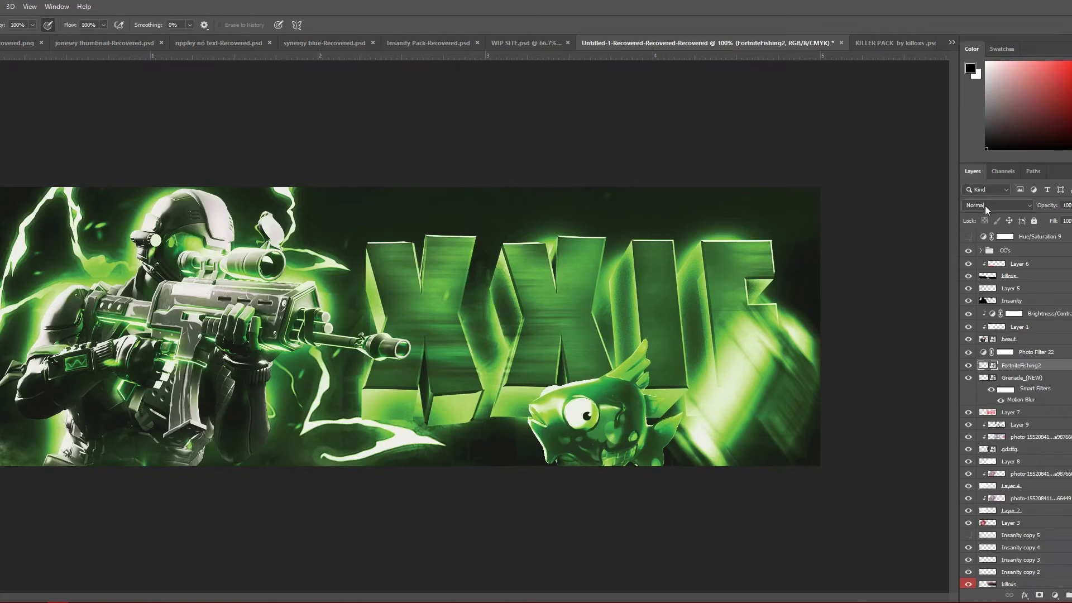
Set the FortniteFishing2 layer's blending mode to Luminosity
left_click(985, 206)
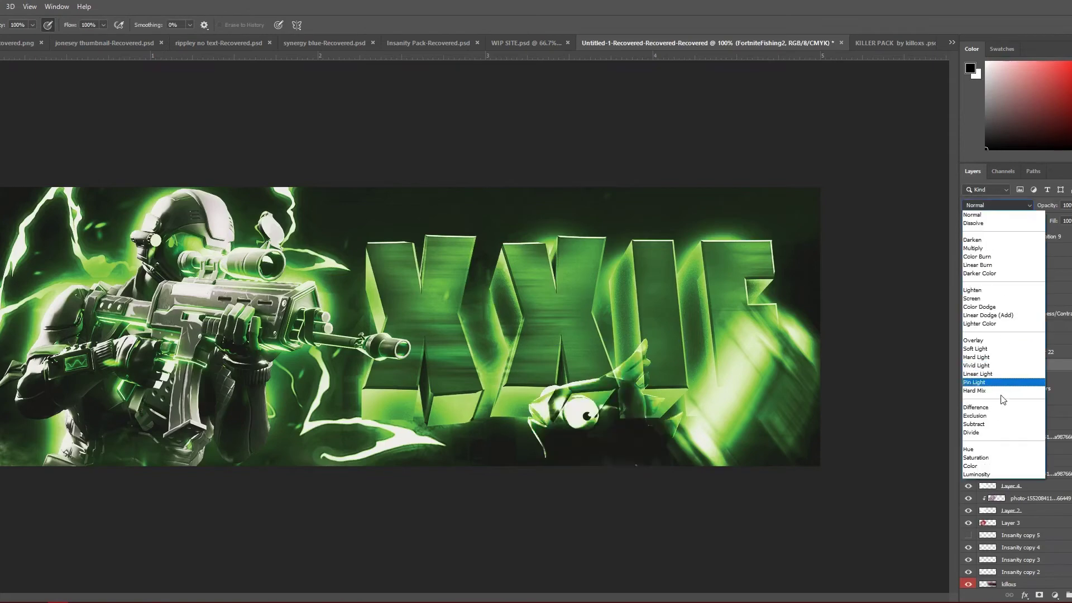
left_click(986, 475)
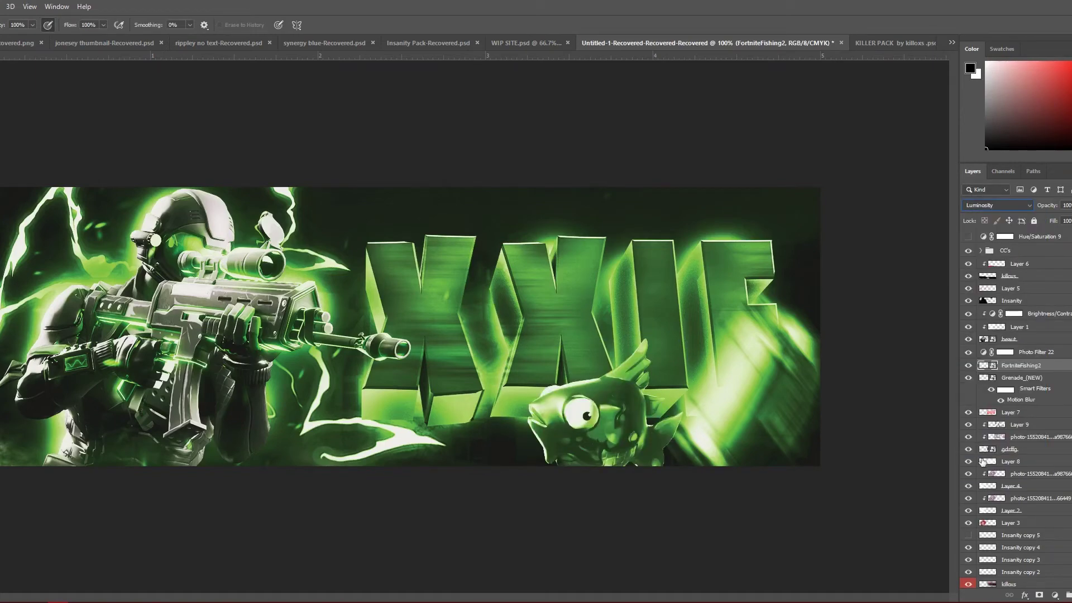
left_click(1010, 204)
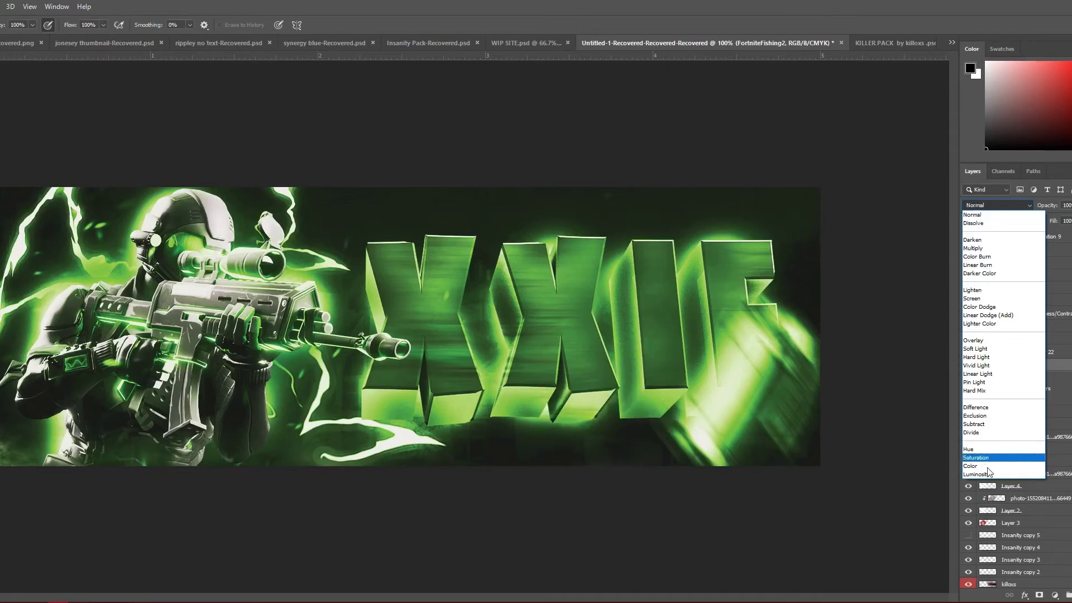
left_click(981, 475)
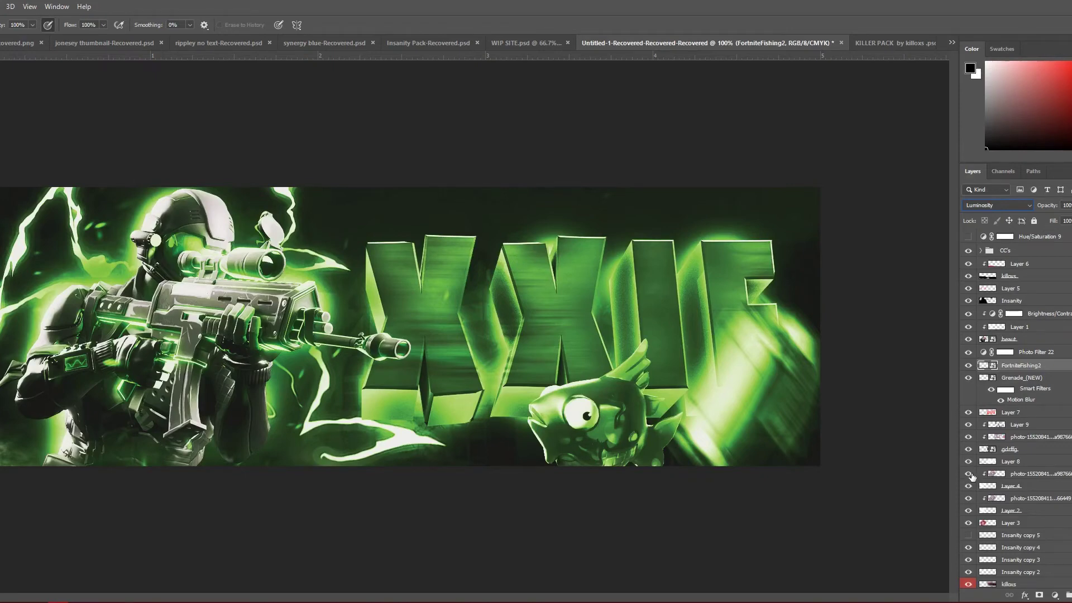
Add a new layer clipped to FortniteFishing2 and brush white highlights over the fish's upper body and fins
key("ctrl+shift+alt+n")
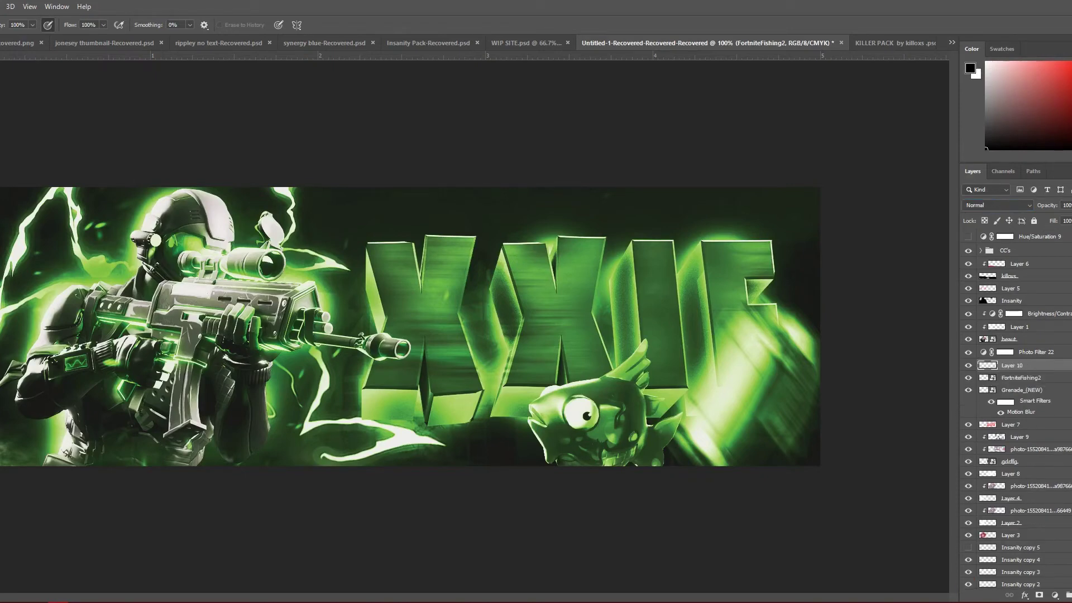
left_click(1039, 366, "alt")
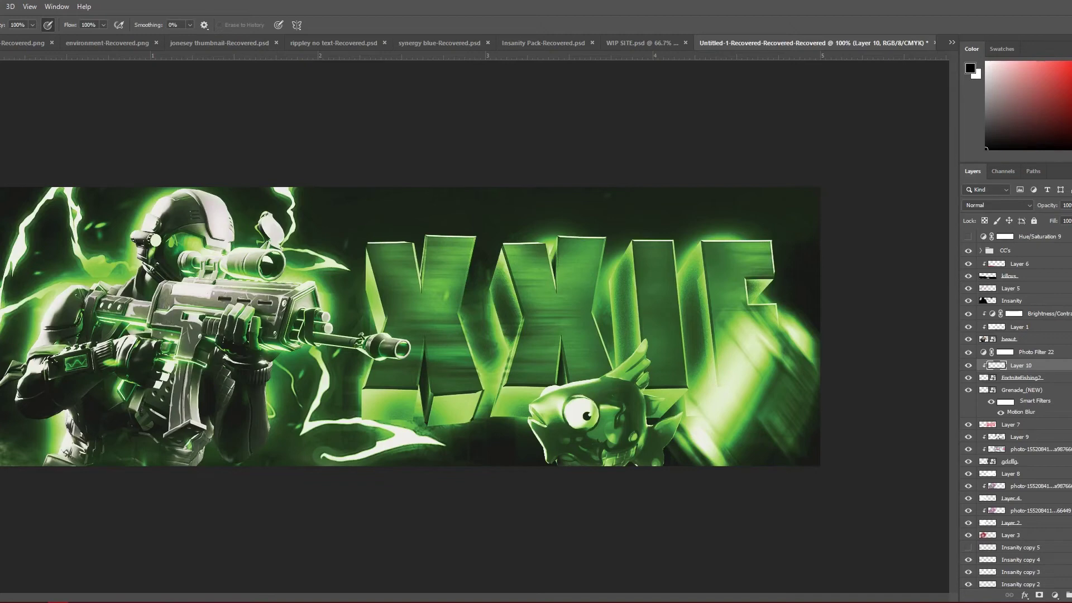
left_click(970, 68)
left_click(792, 161)
key("x")
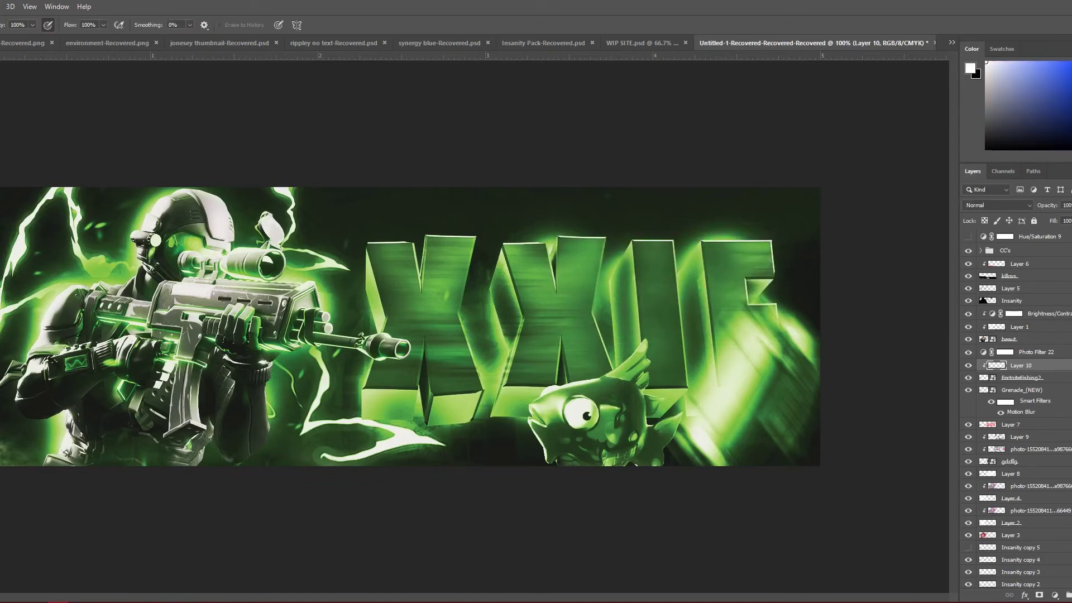
key("b")
mouse_move(527, 407)
left_mouse_down()
mouse_move(559, 409)
mouse_move(628, 361)
mouse_move(659, 402)
left_mouse_up()
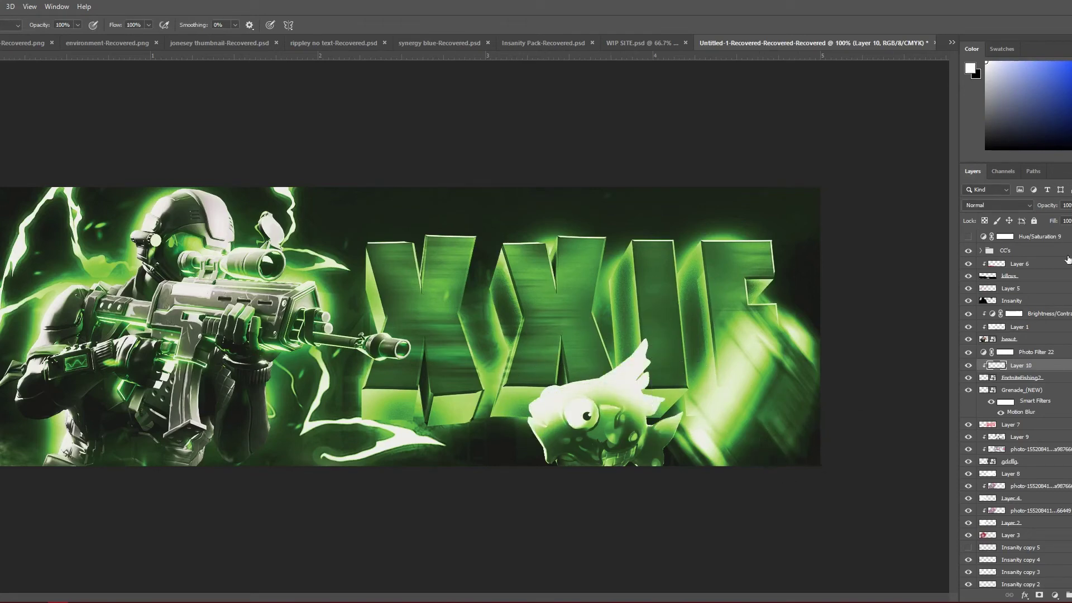
Set the fish highlight layer, Layer 10, to the Soft Light blending mode and hide it to check its effect
left_click(993, 206)
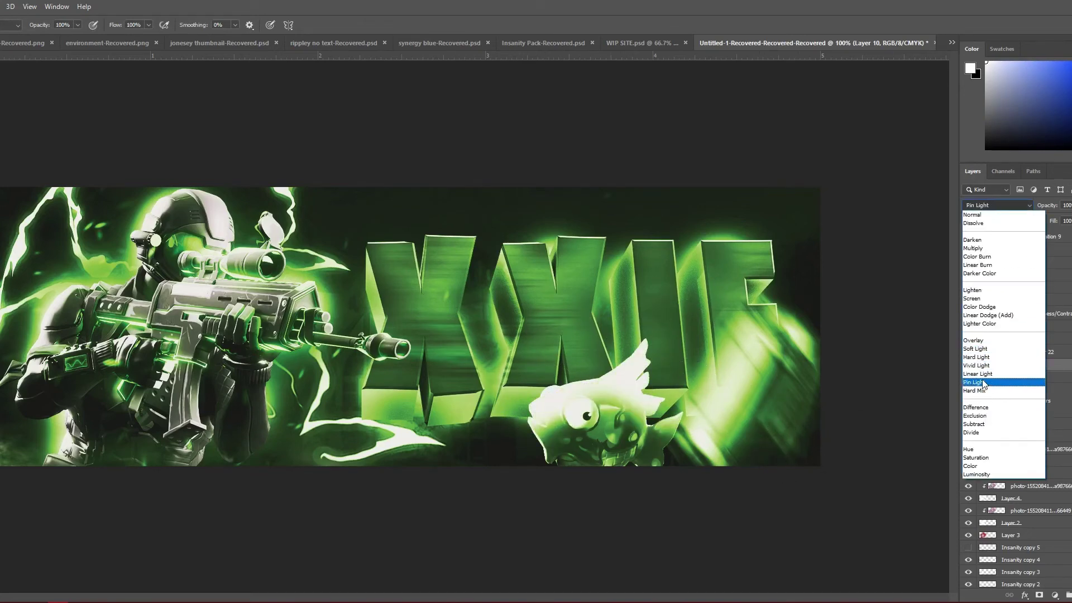
left_click(977, 348)
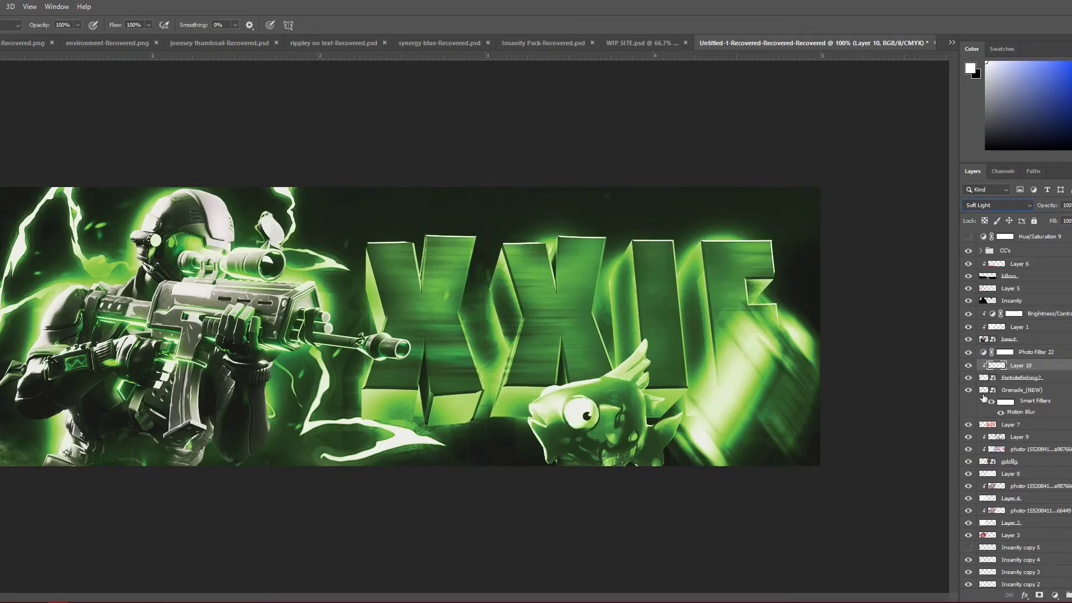
left_click(970, 366)
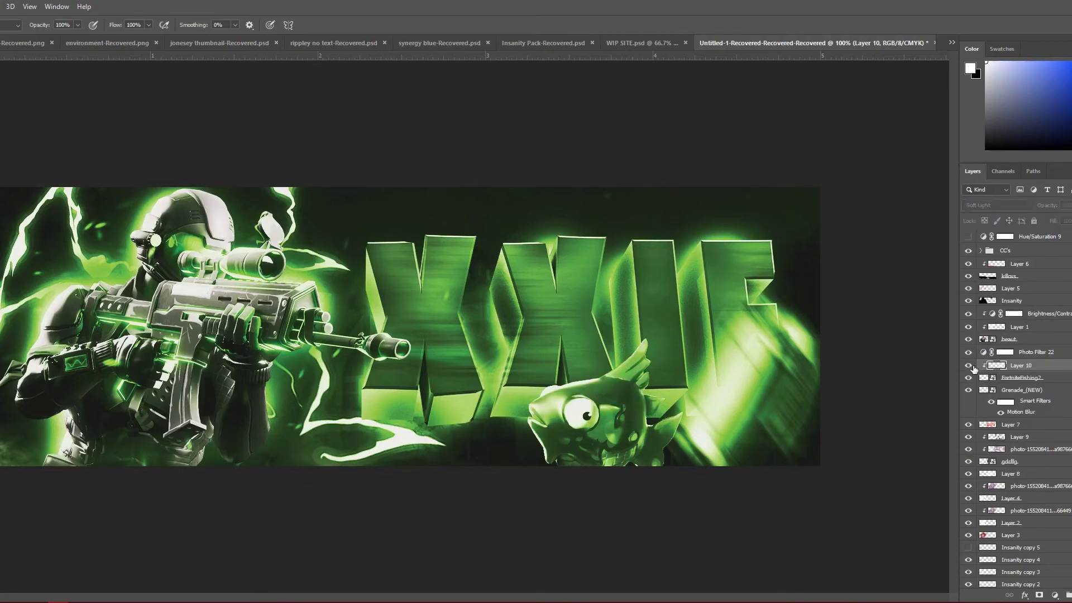
Show Layer 10, brush black shading along the fish's lower edge on a new clipped layer, and set that layer to Hard Light
left_click(970, 366)
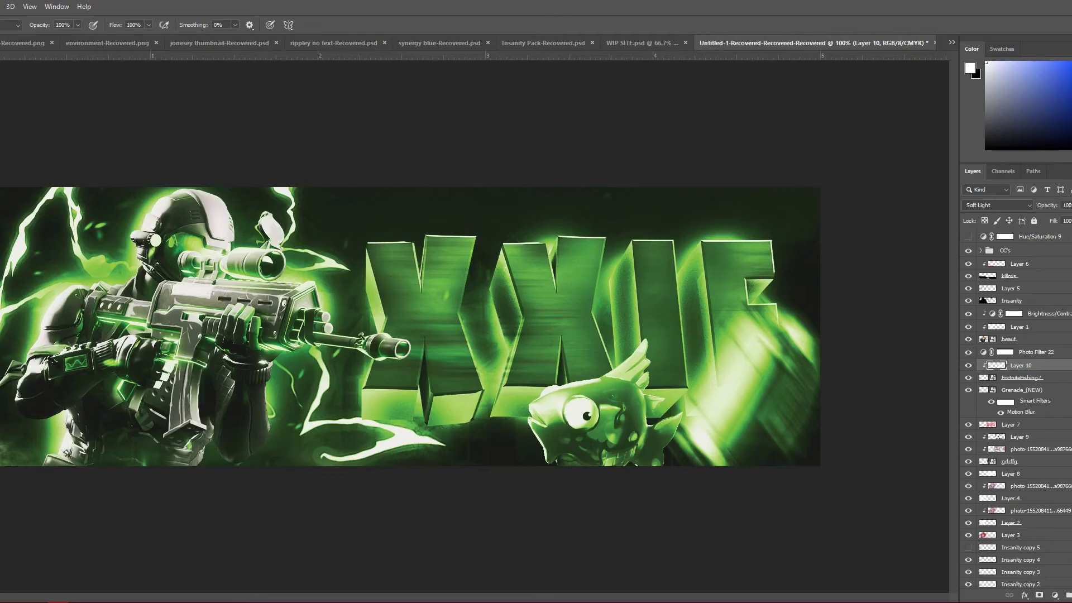
left_click(1071, 596)
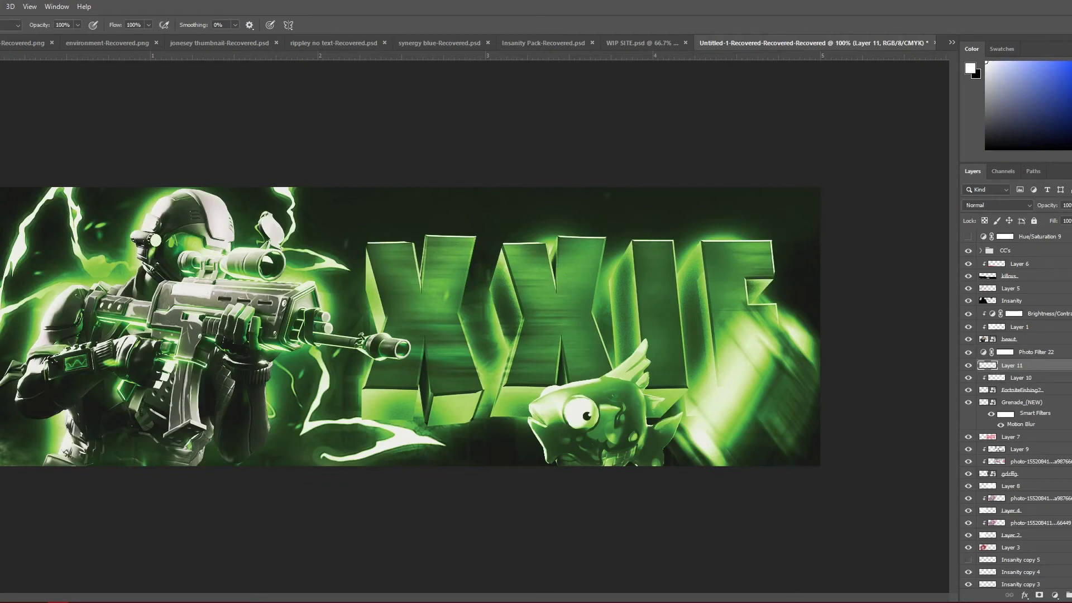
left_click(1065, 369, "alt")
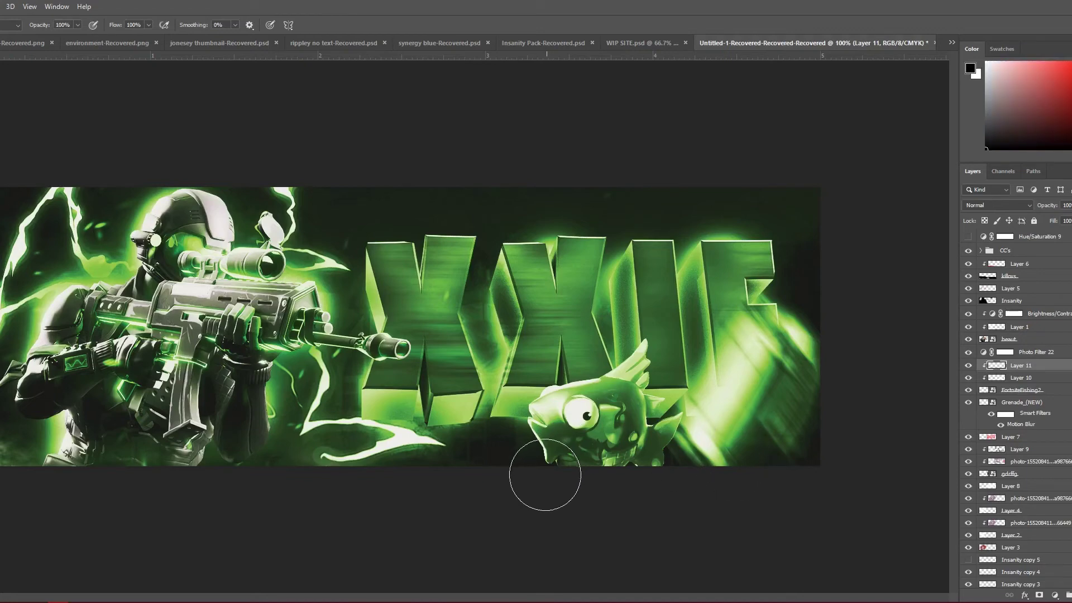
left_click_drag(546, 475, 696, 483)
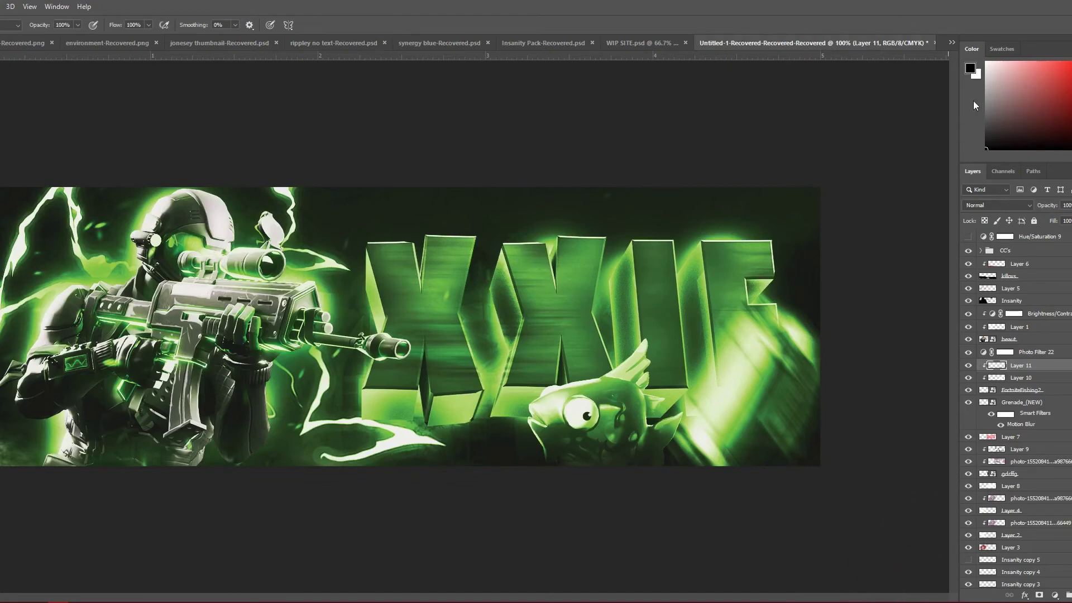
left_click(992, 207)
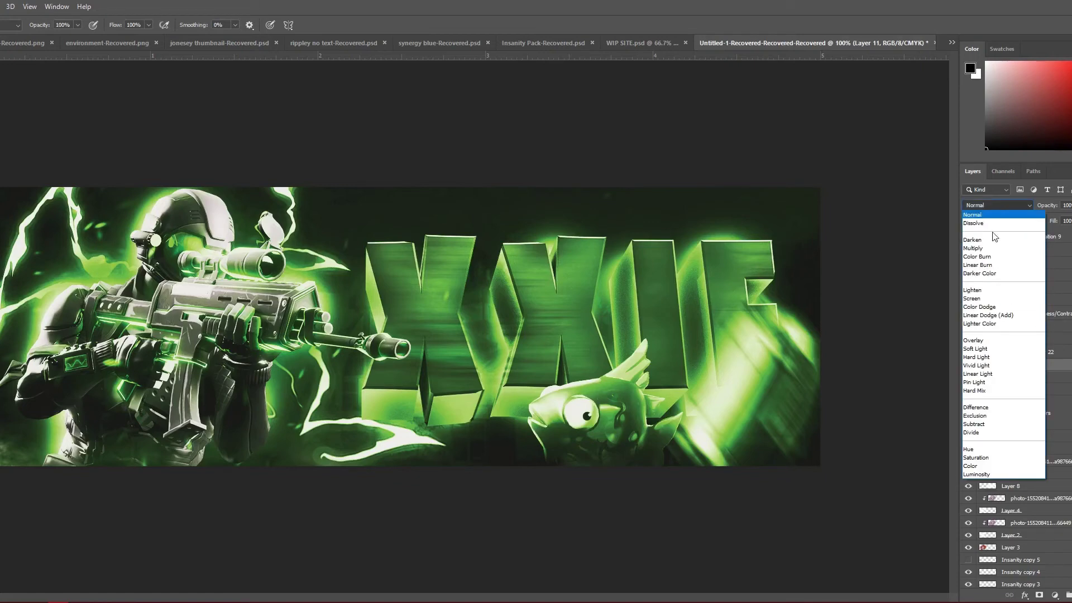
left_click(1002, 357)
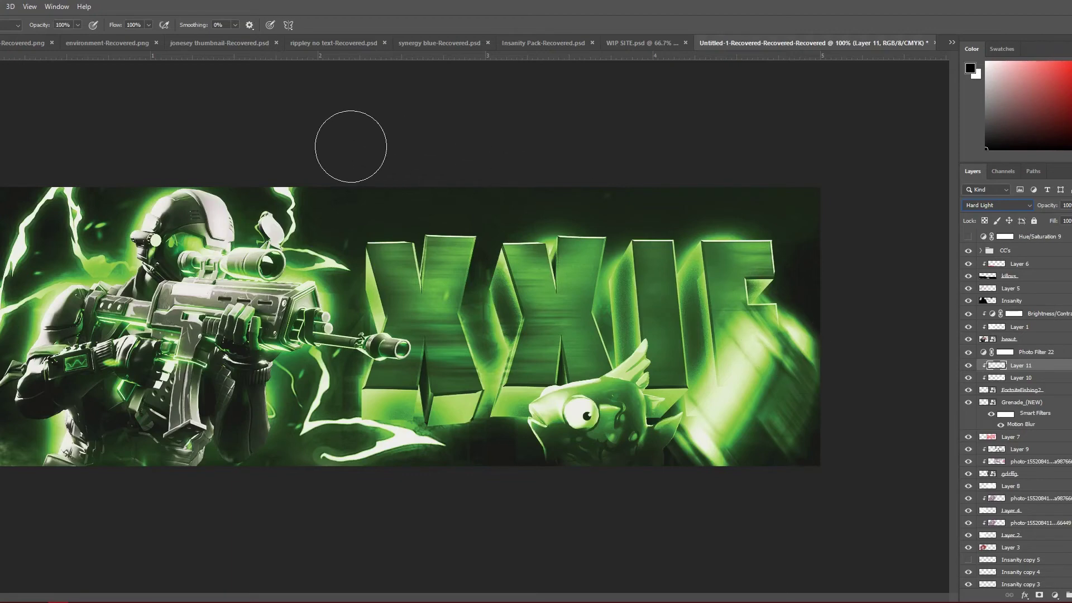
Place the Spectral mineral powder jar image at about 30.38% scale, rotated -65.84°, along the header's lower edge beneath the rifle muzzle
key("ctrl+shift+p")
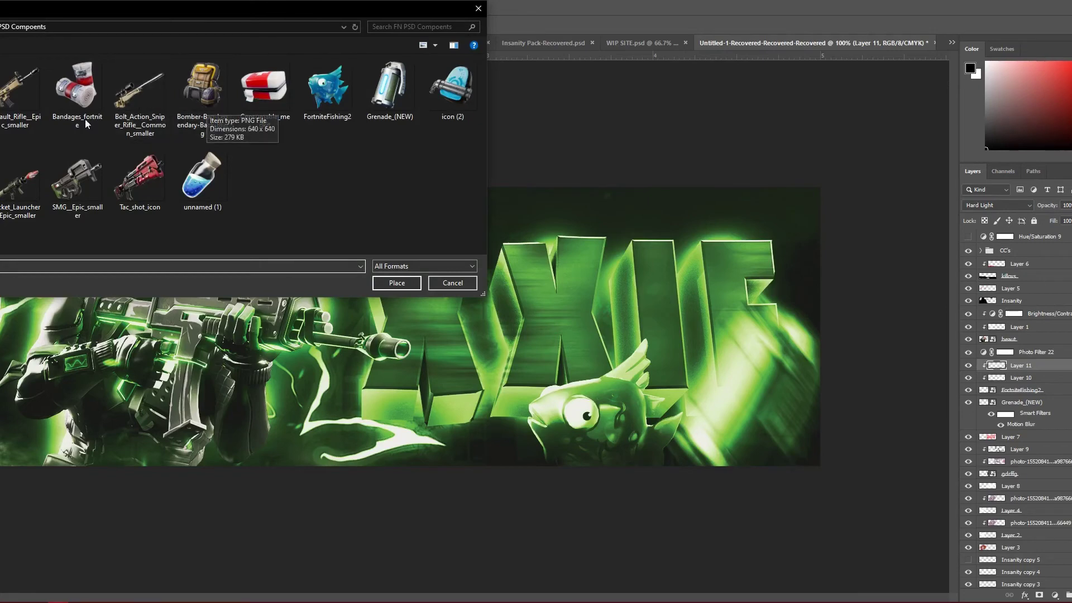
double_click(202, 178)
left_click_drag(394, 170, 129, 206)
left_click_drag(414, 255, 439, 369)
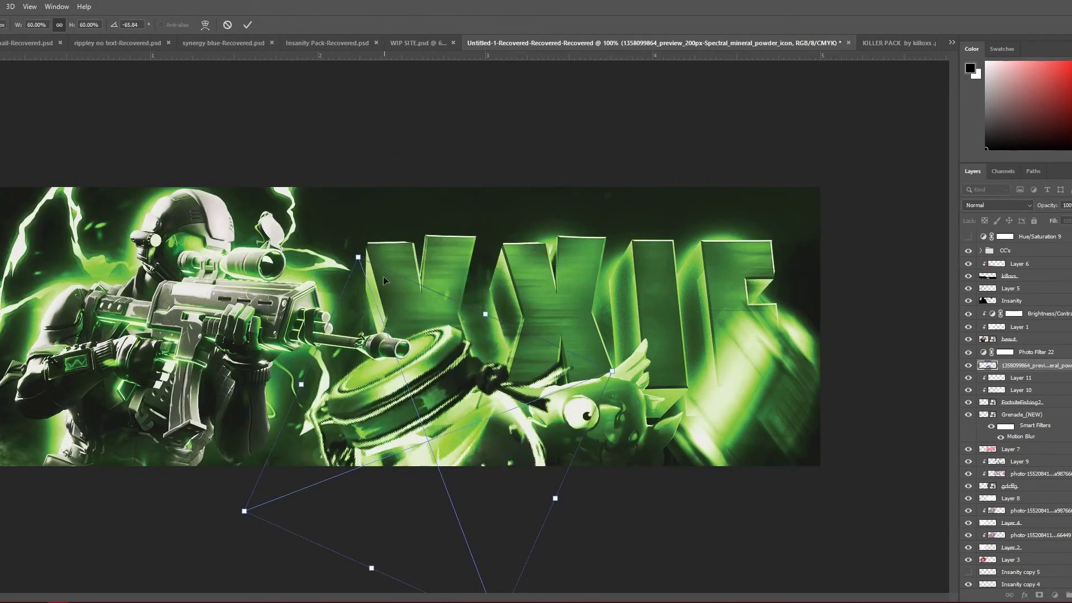
left_click_drag(357, 258, 406, 381)
left_click_drag(492, 482, 401, 426)
left_click_drag(408, 568, 386, 511)
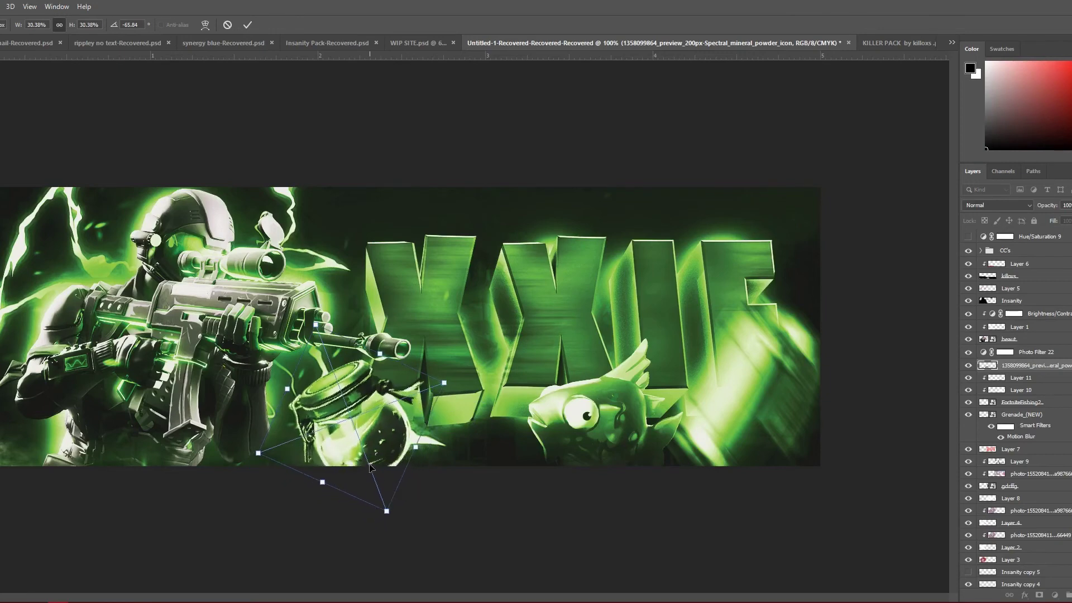
mouse_move(391, 471)
left_mouse_down()
mouse_move(495, 490)
mouse_move(471, 501)
mouse_move(373, 476)
mouse_move(307, 476)
mouse_move(363, 473)
left_mouse_up()
key("Return")
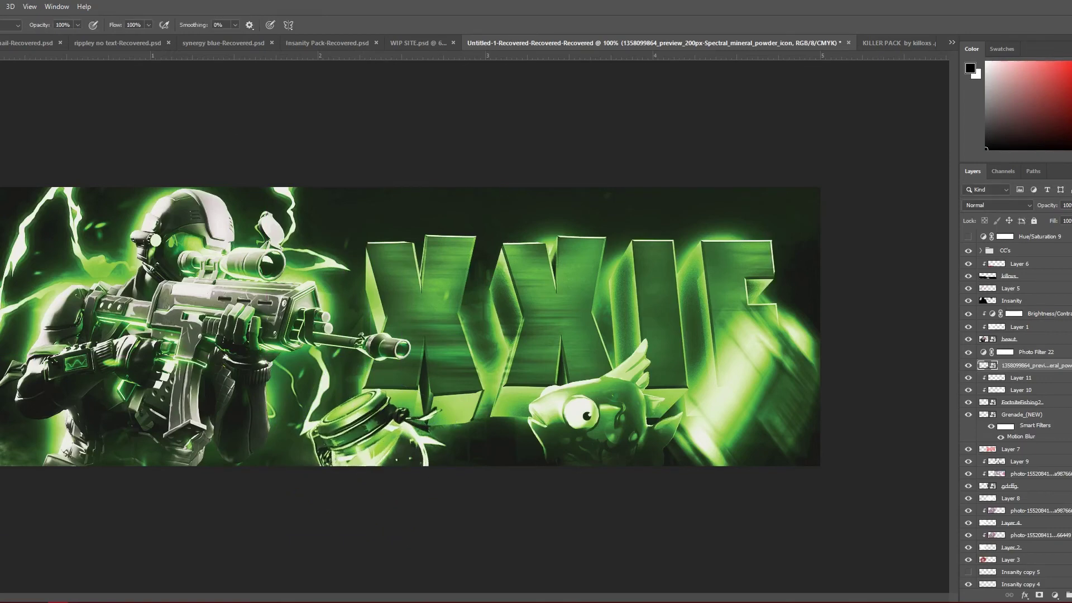
Apply a Gaussian Blur filter to the Spectral mineral powder jar layer
left_click(2, 6)
mouse_move(1, 135)
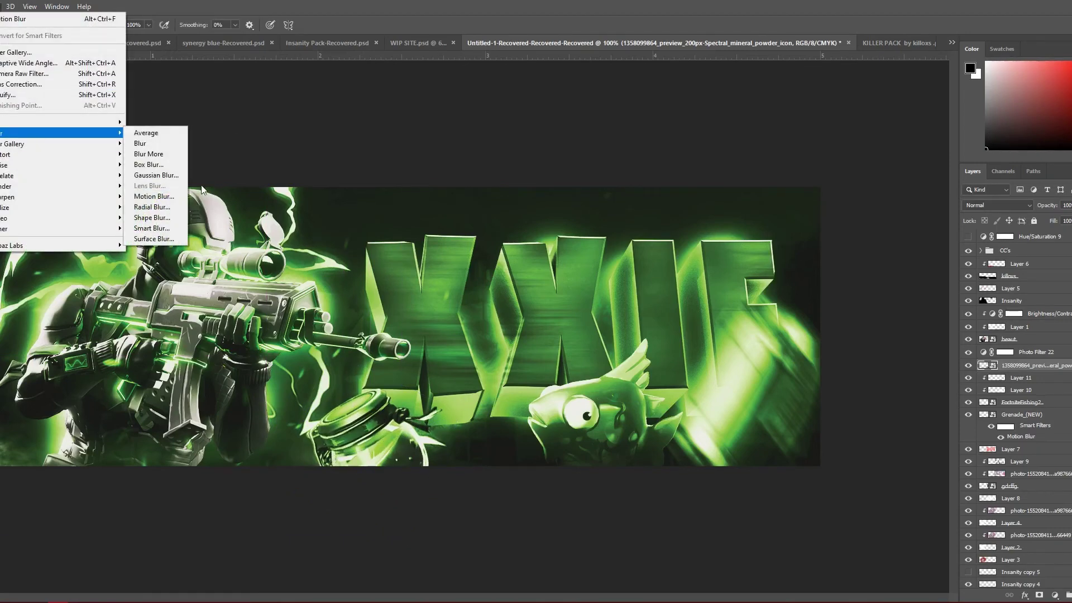
left_click(165, 176)
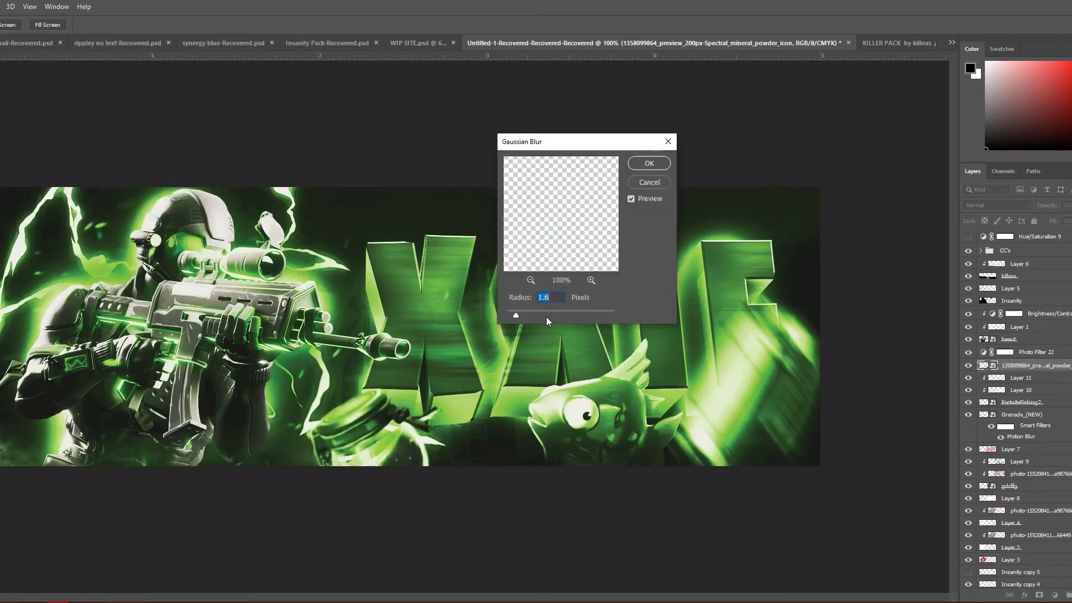
left_click(649, 164)
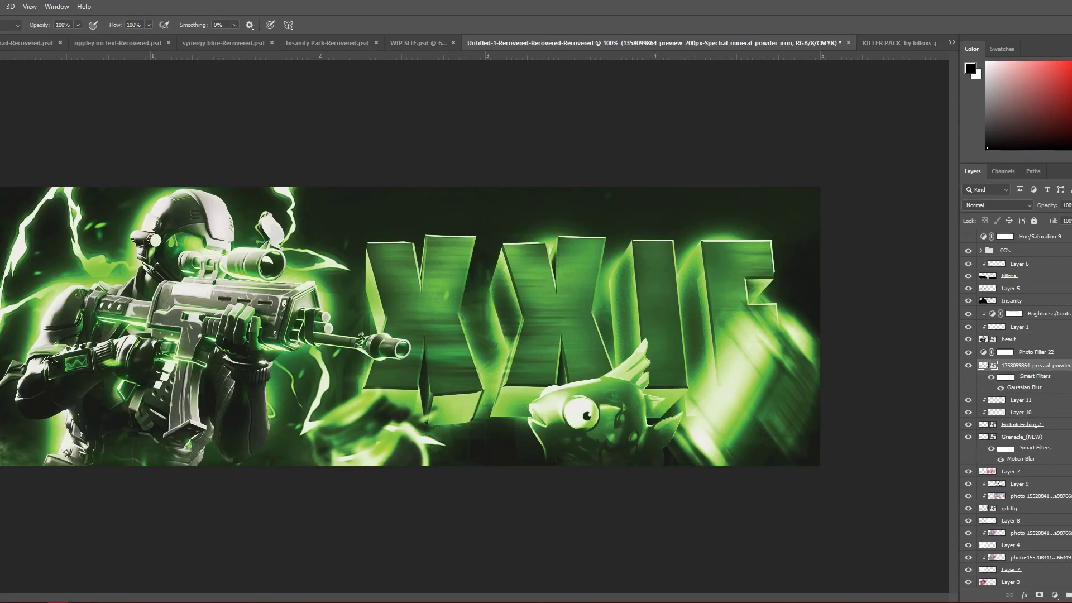
Place the SMG__Epic_smaller image at 7.12% scale, rotated 13.94°, below the lettering between the blurred jar and the fish
key("ctrl+shift+p")
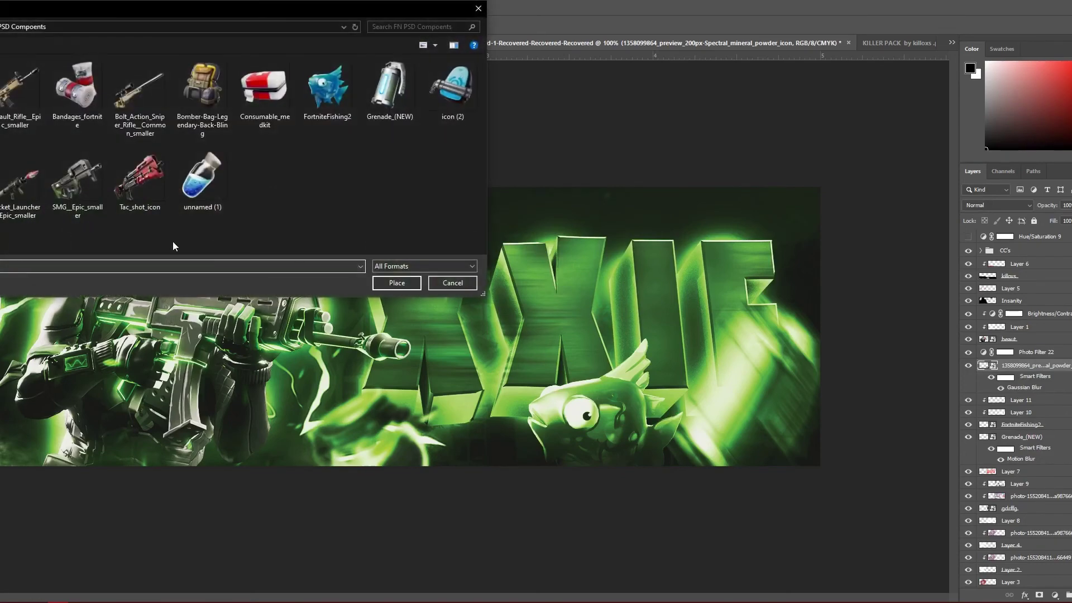
double_click(103, 199)
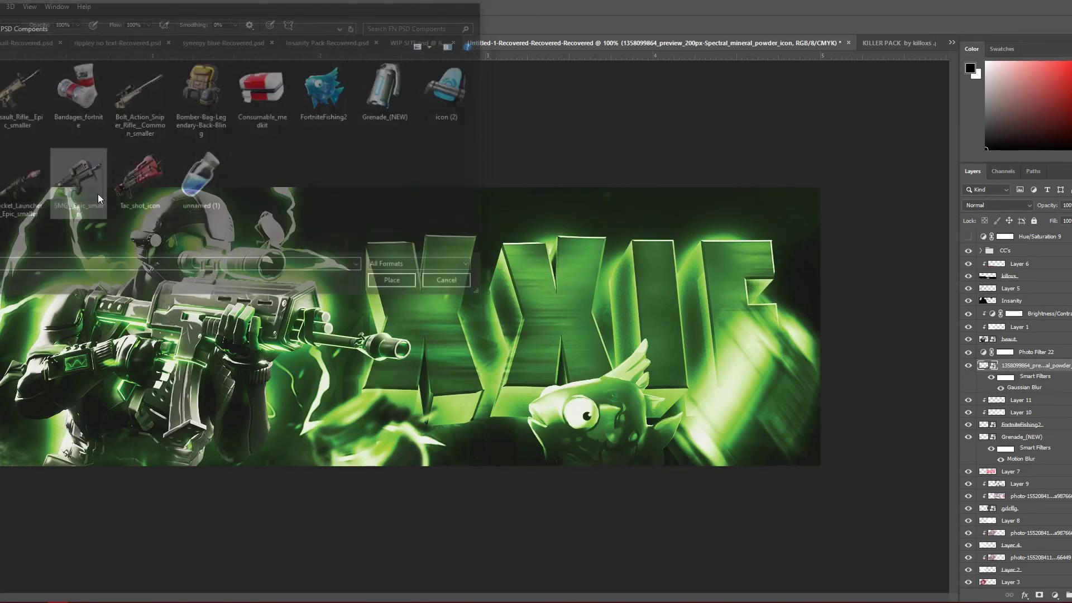
left_click_drag(415, 348, 527, 455)
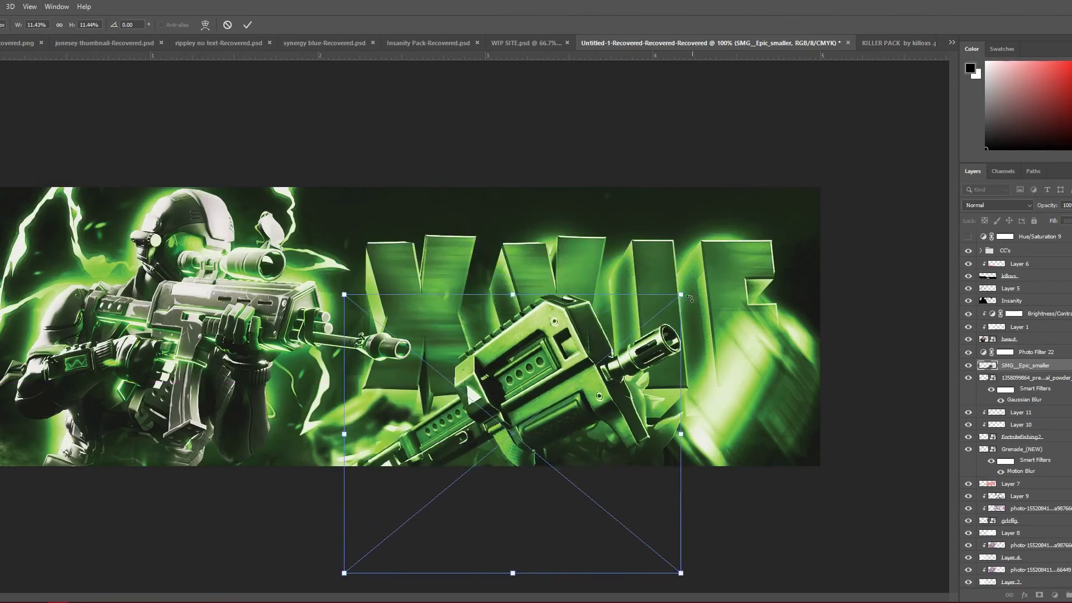
left_click_drag(690, 299, 568, 419)
left_click_drag(531, 451, 542, 422)
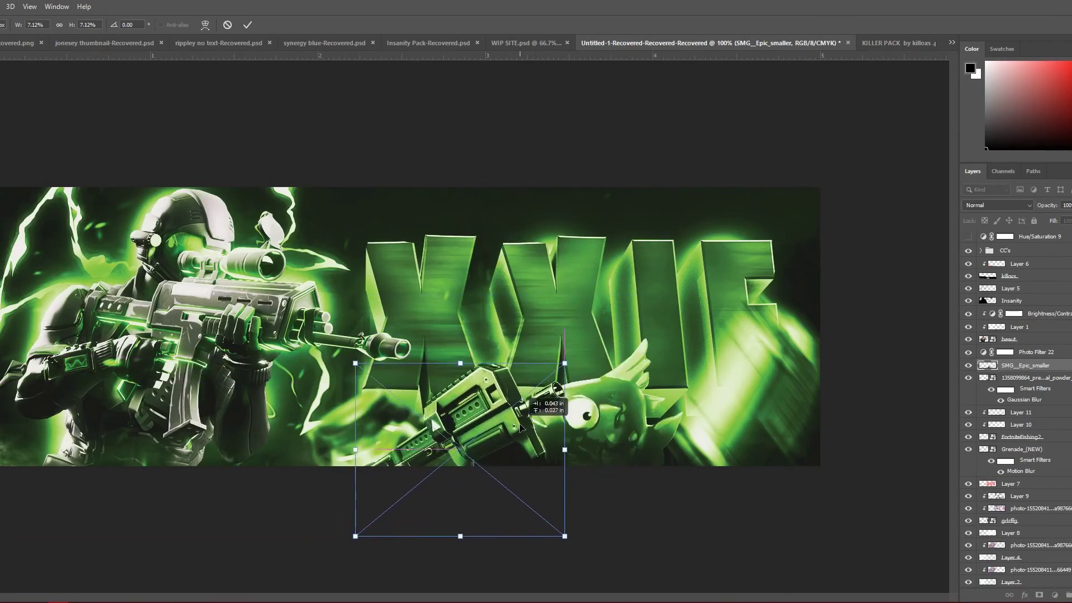
left_click_drag(494, 344, 520, 354)
mouse_move(503, 416)
left_mouse_down()
mouse_move(490, 418)
mouse_move(507, 404)
left_mouse_up()
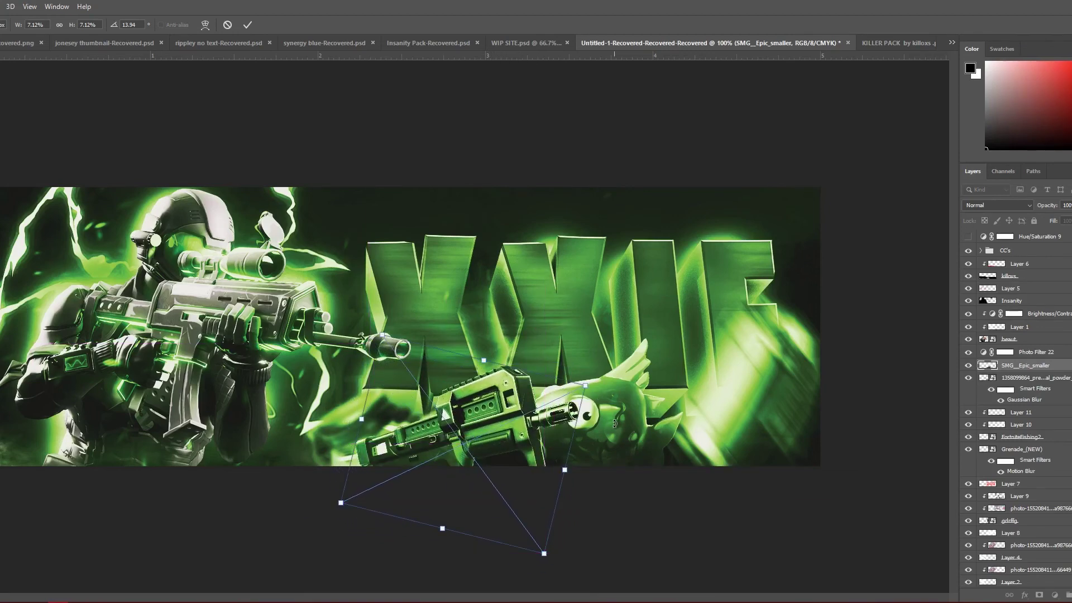
key("Return")
key("b")
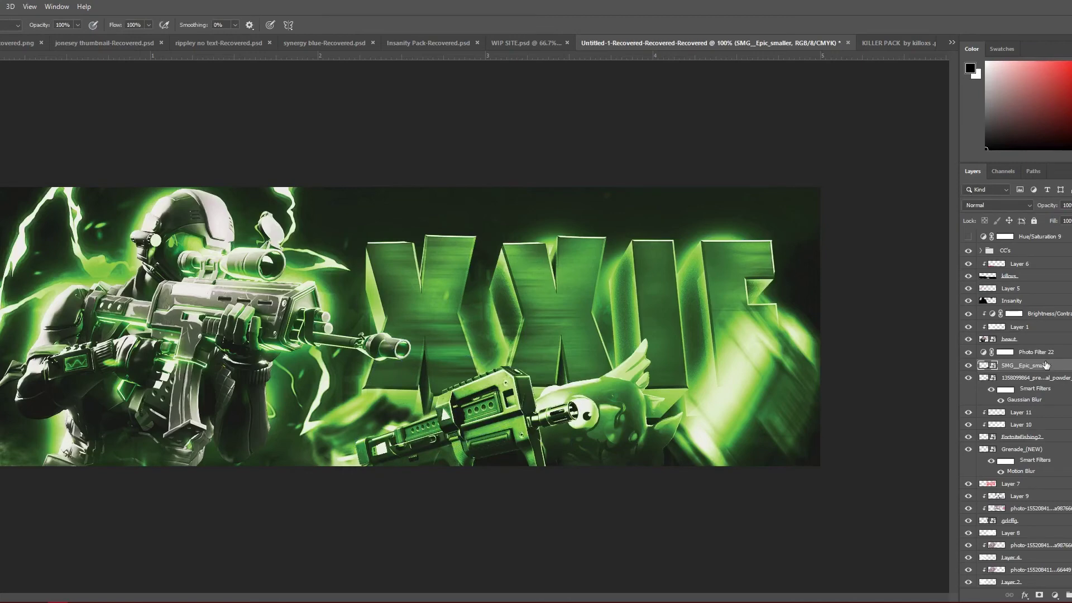
Move the SMG__Epic_smaller layer beneath FortniteFishing2, rotate the gun to -9.12° and shift it slightly down and away from the fish
left_click_drag(1045, 365, 1060, 442)
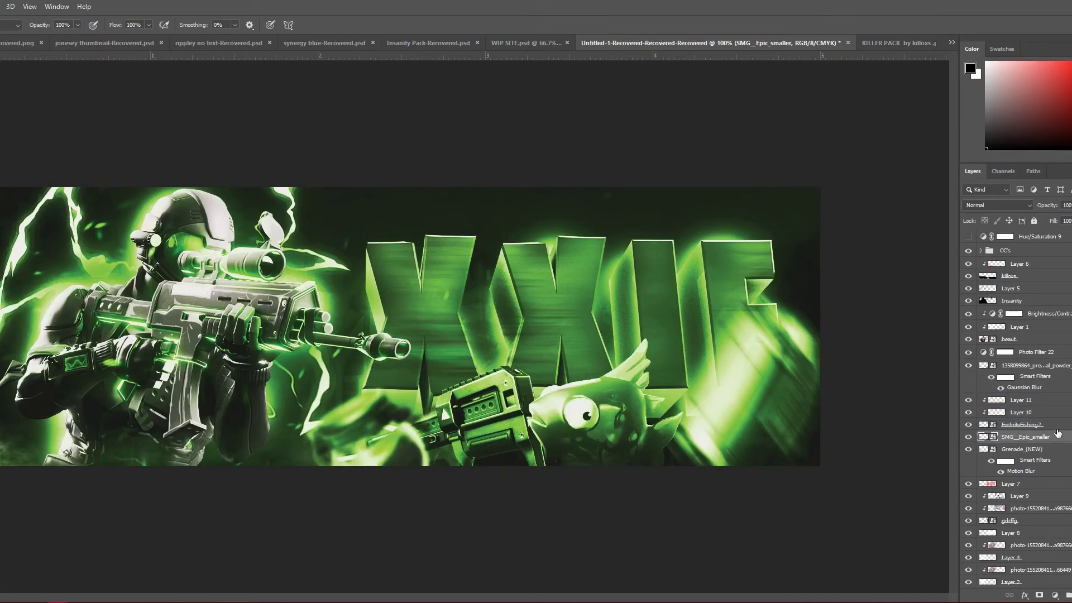
key("ctrl+t")
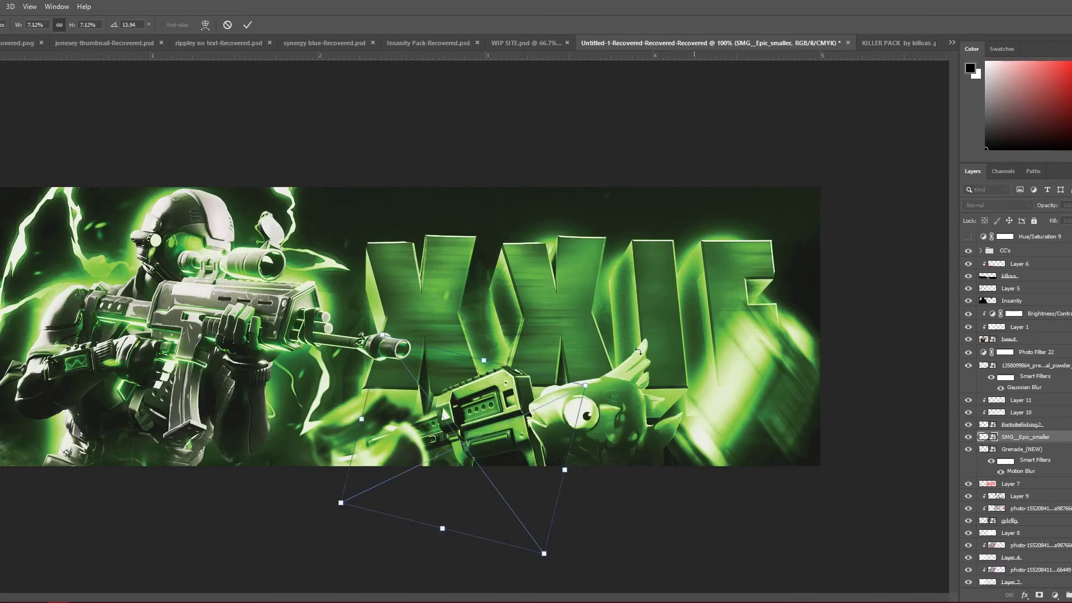
left_click_drag(575, 314, 552, 299)
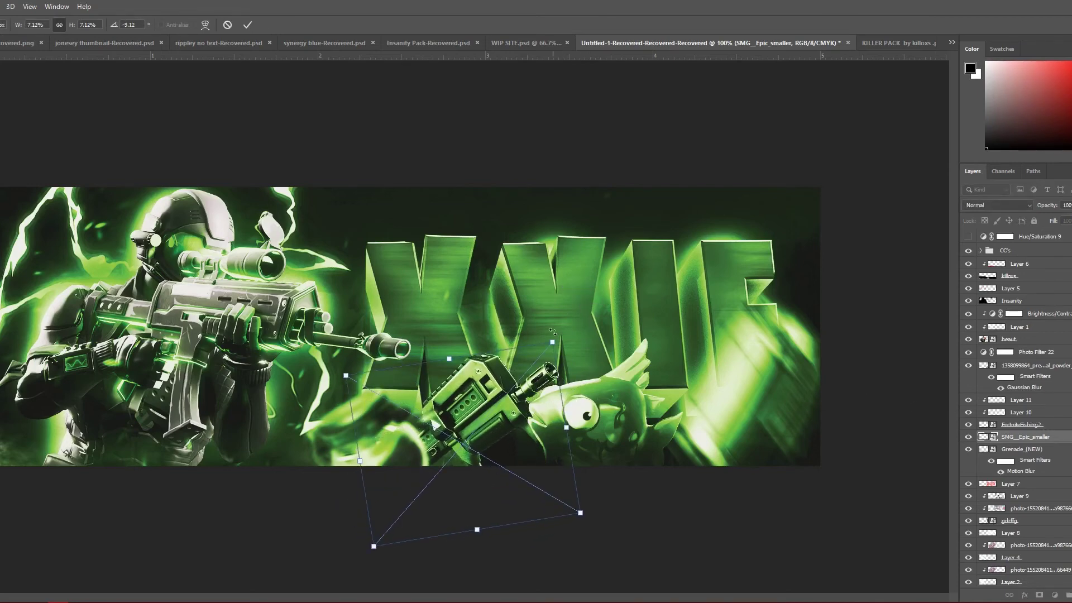
left_click_drag(525, 411, 511, 424)
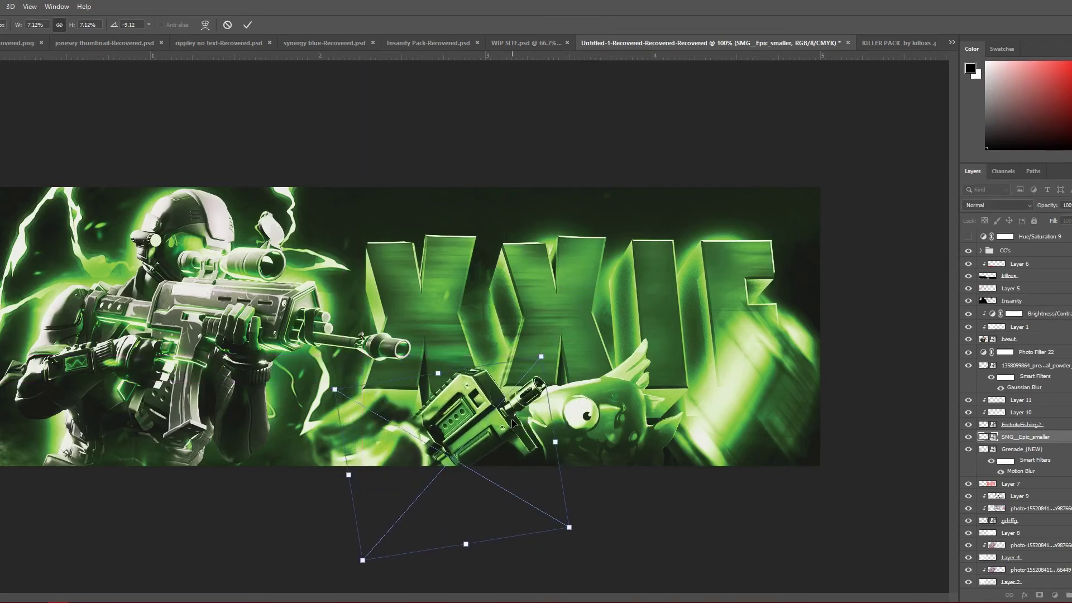
key("Return")
key("b")
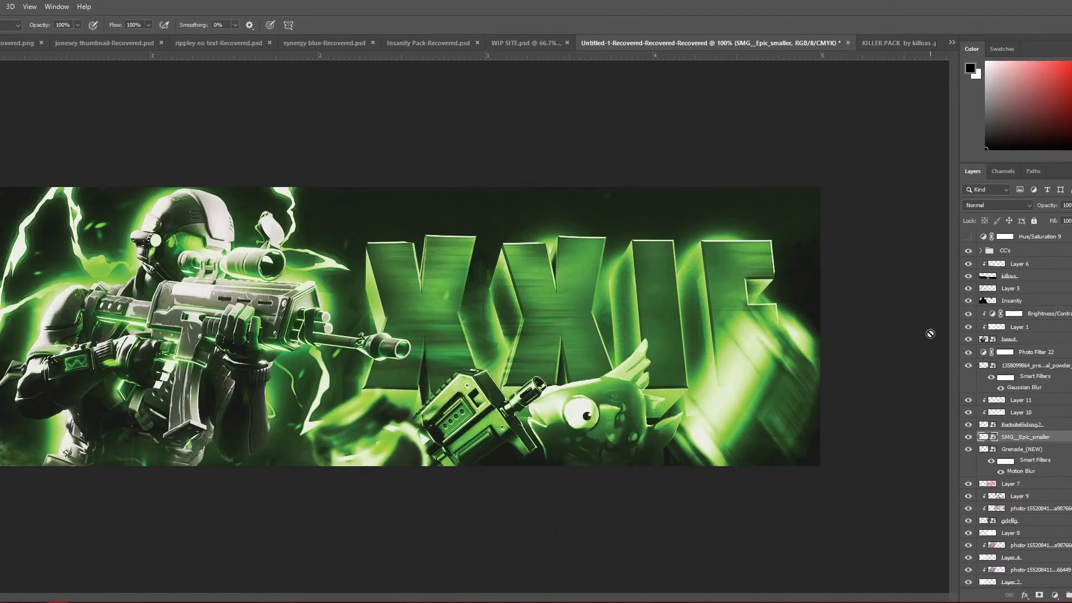
Add a new layer clipped to SMG__Epic_smaller, shade the gun's lower part in black, and set the layer to Luminosity
key("ctrl+shift+alt+n")
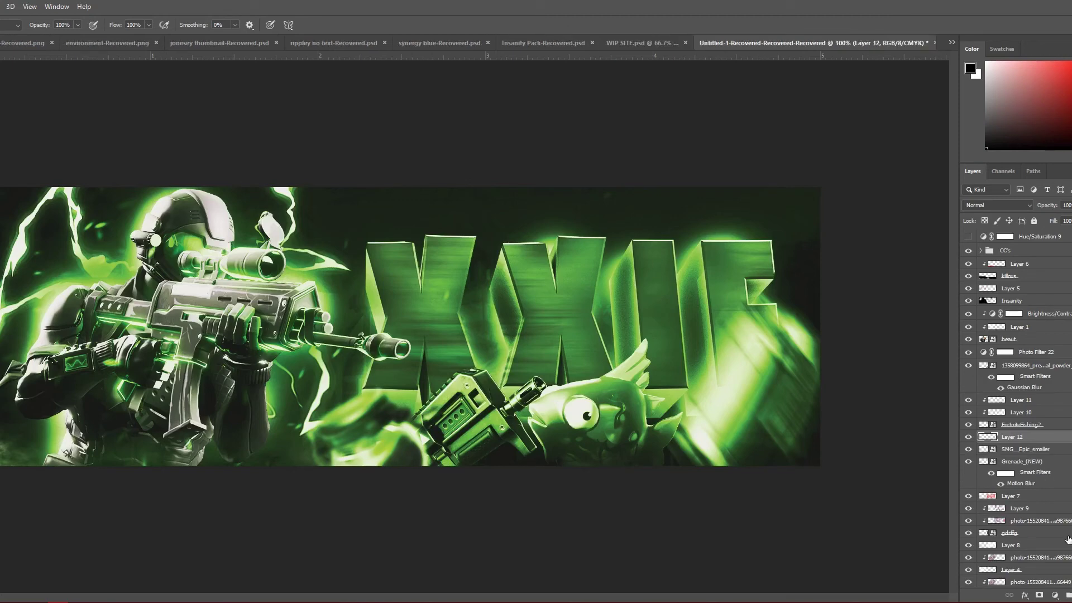
left_click(1032, 439, "alt")
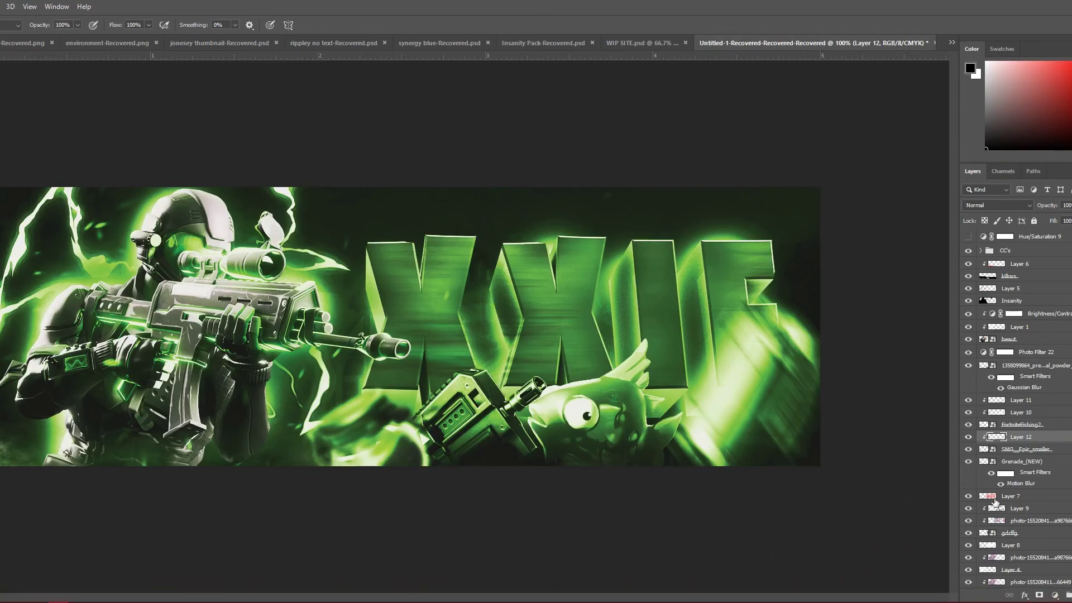
left_click(997, 205)
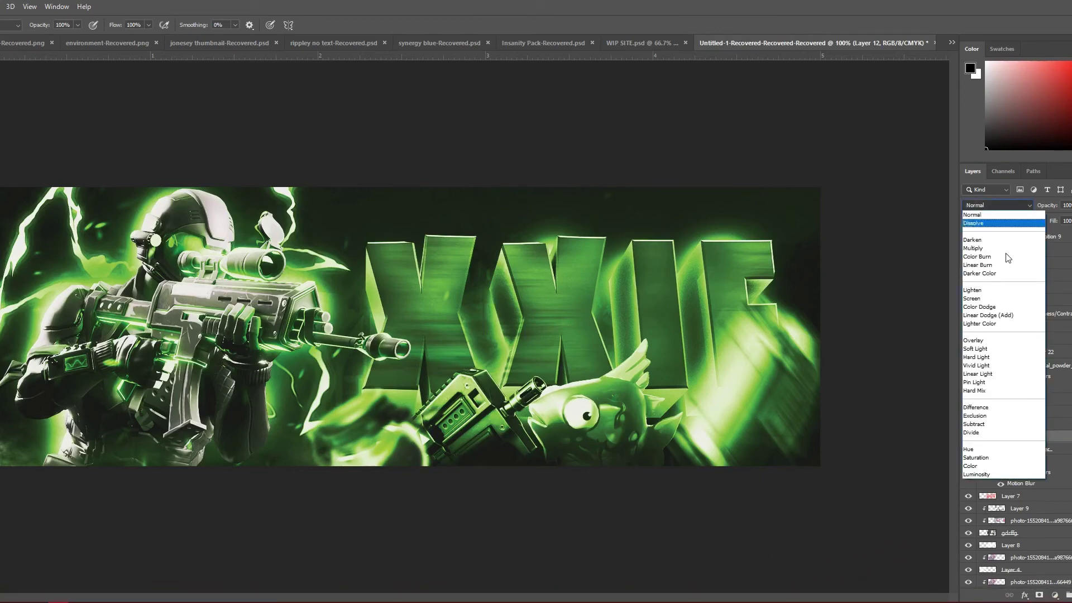
left_click(1003, 476)
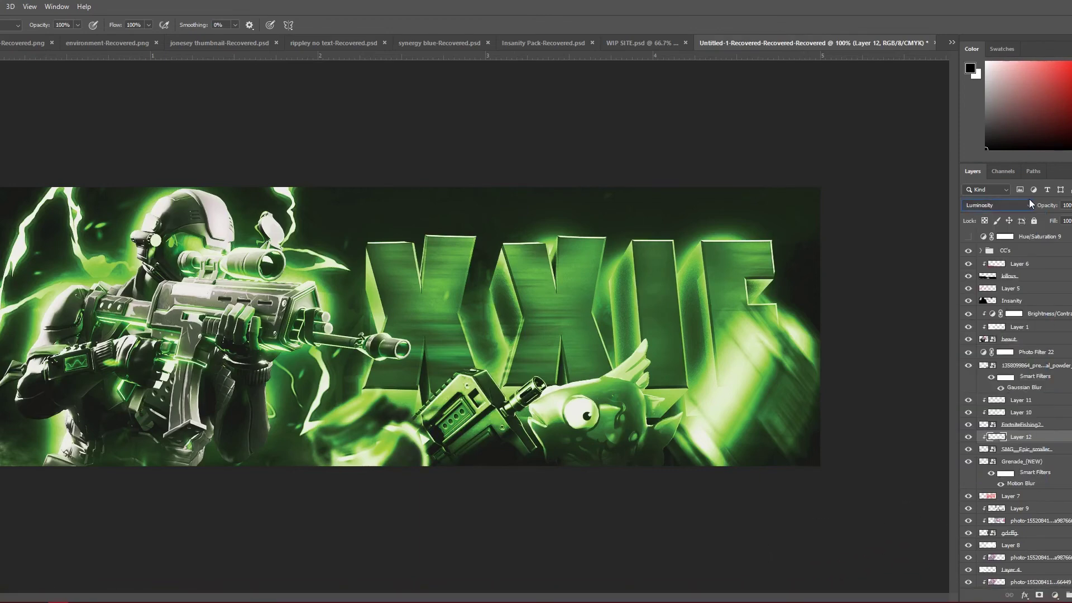
Try the Dissolve blending mode on the gun's shading layer, Layer 12, and return it to Luminosity
left_click(1021, 206)
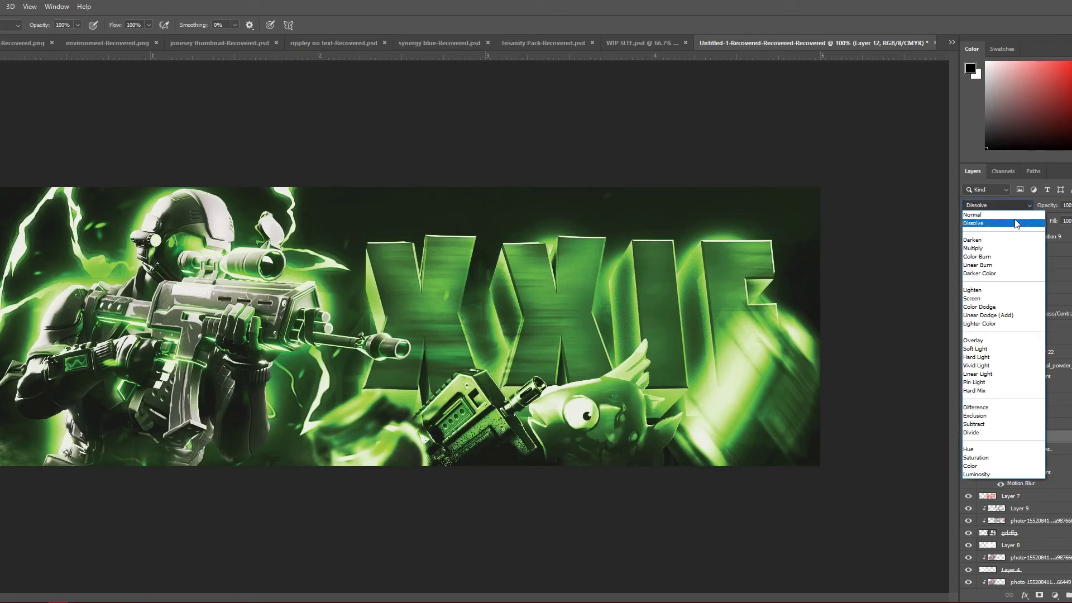
left_click(1014, 222)
left_click(1009, 208)
left_click(1016, 474)
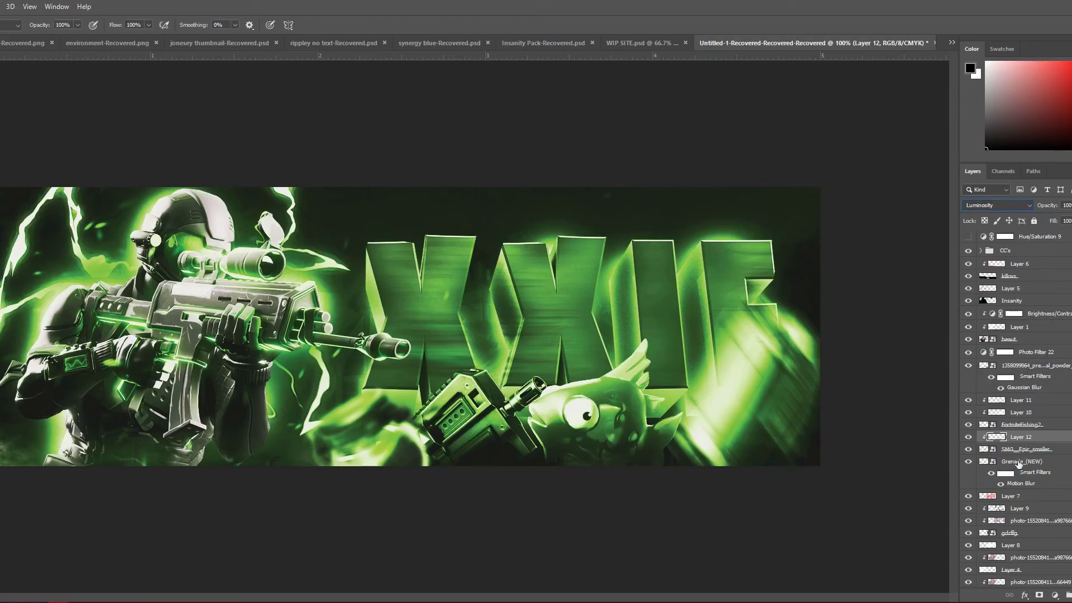
Try the Luminosity blending mode on the SMG__Epic_smaller layer and return it to Normal
left_click(1024, 450)
left_click(997, 205)
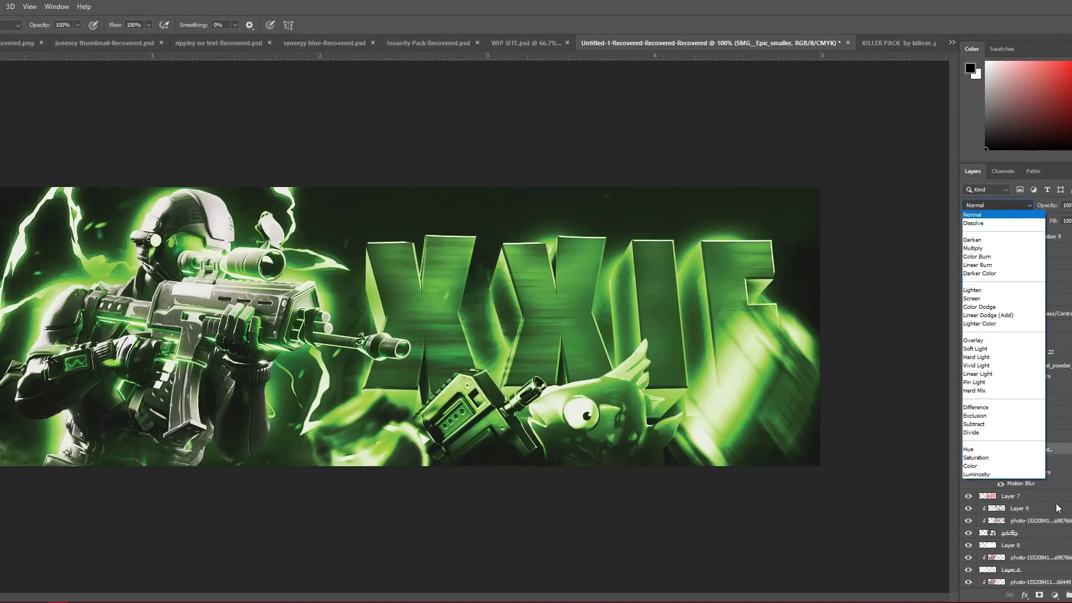
left_click(1005, 474)
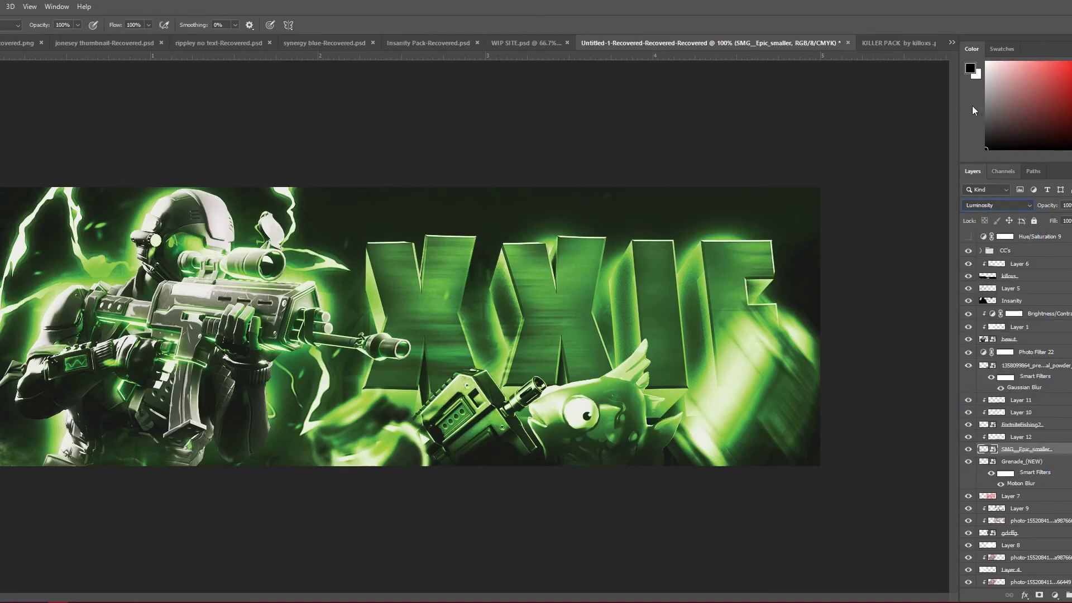
left_click(984, 205)
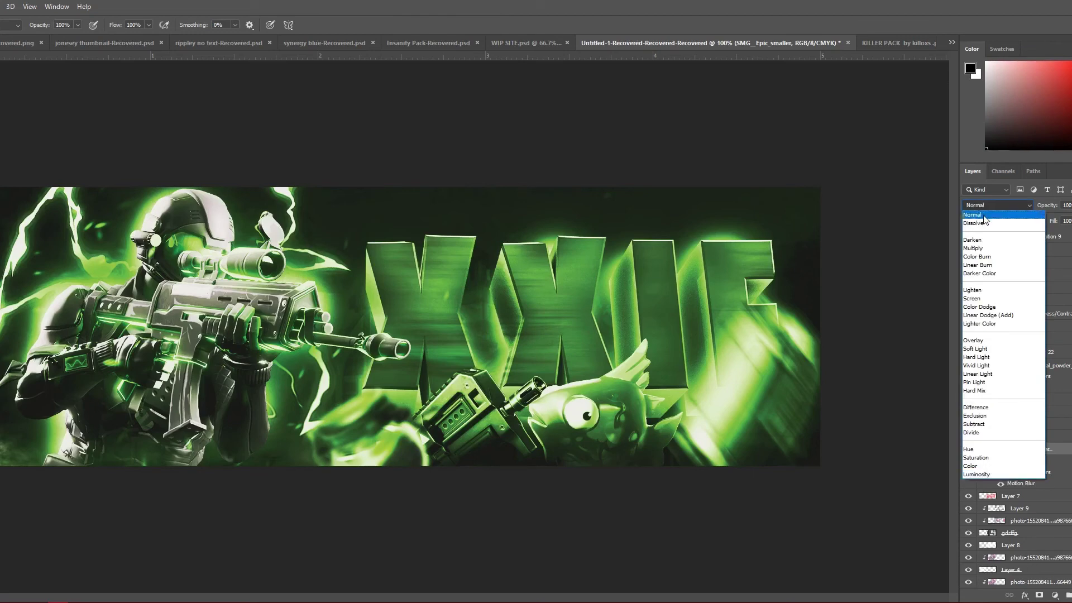
left_click(984, 215)
Add a new layer clipped above Layer 12, paint white highlights on the SMG's upper part, and set it to Soft Light
left_click(1031, 438)
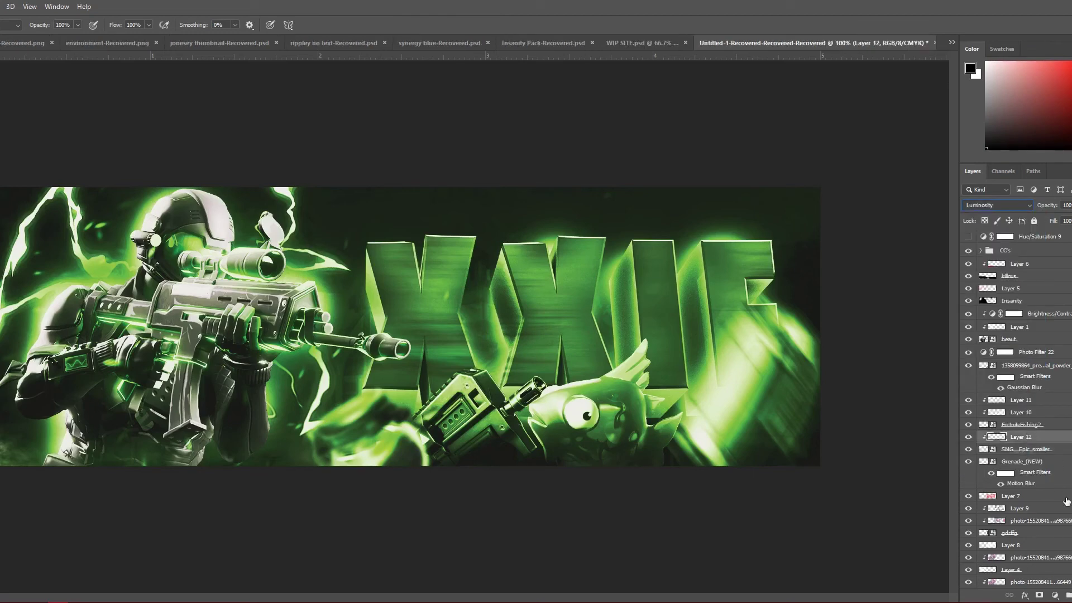
key("ctrl+shift+alt+n")
key("x")
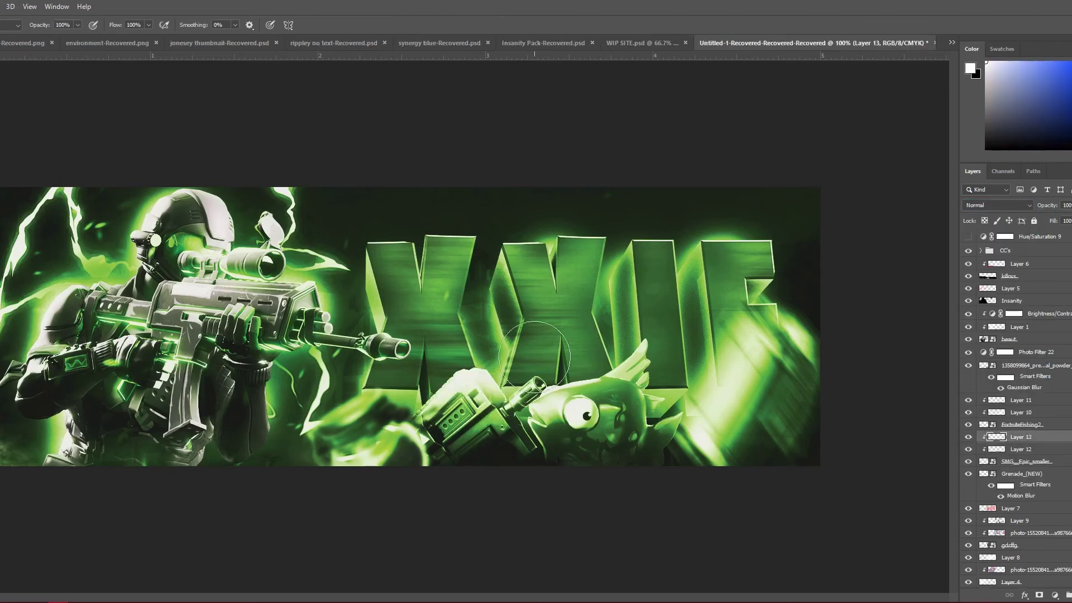
left_click(996, 205)
left_click(985, 345)
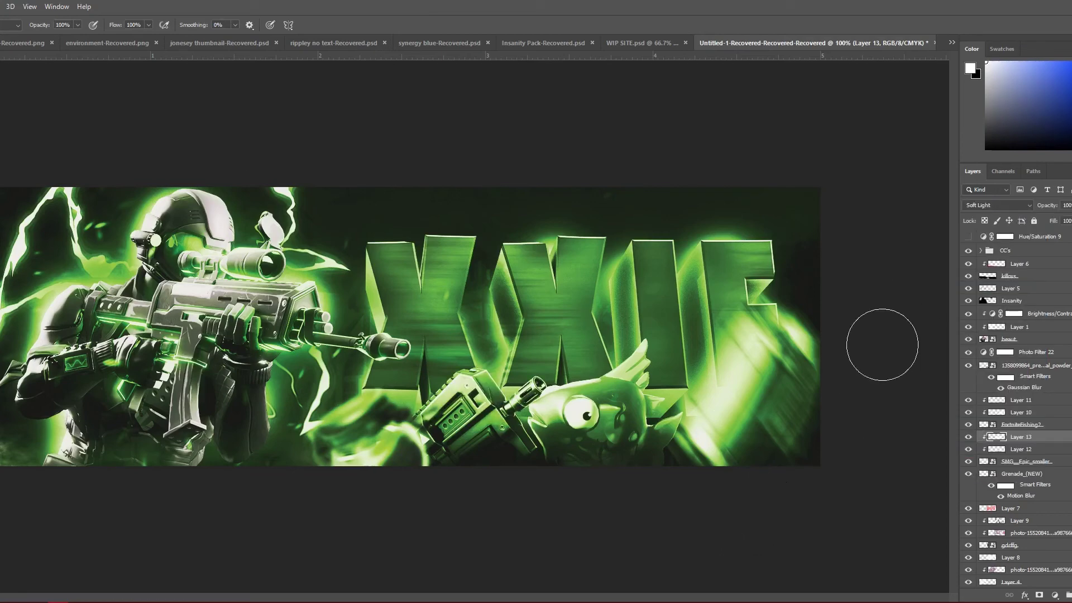
Rotate the SMG__Epic_smaller gun to -20.28° and shift it slightly so its barrel points up beside the fish
left_click(983, 462)
key("ctrl+t")
left_click_drag(541, 352, 531, 367)
left_click_drag(567, 446, 564, 422)
left_click_drag(494, 486, 512, 488)
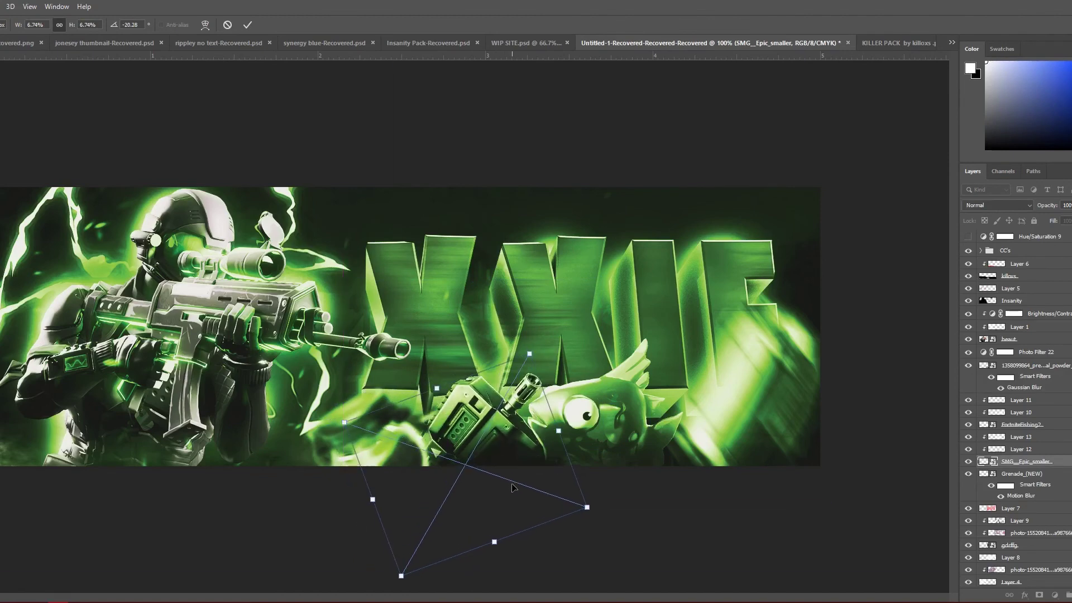
key("Return")
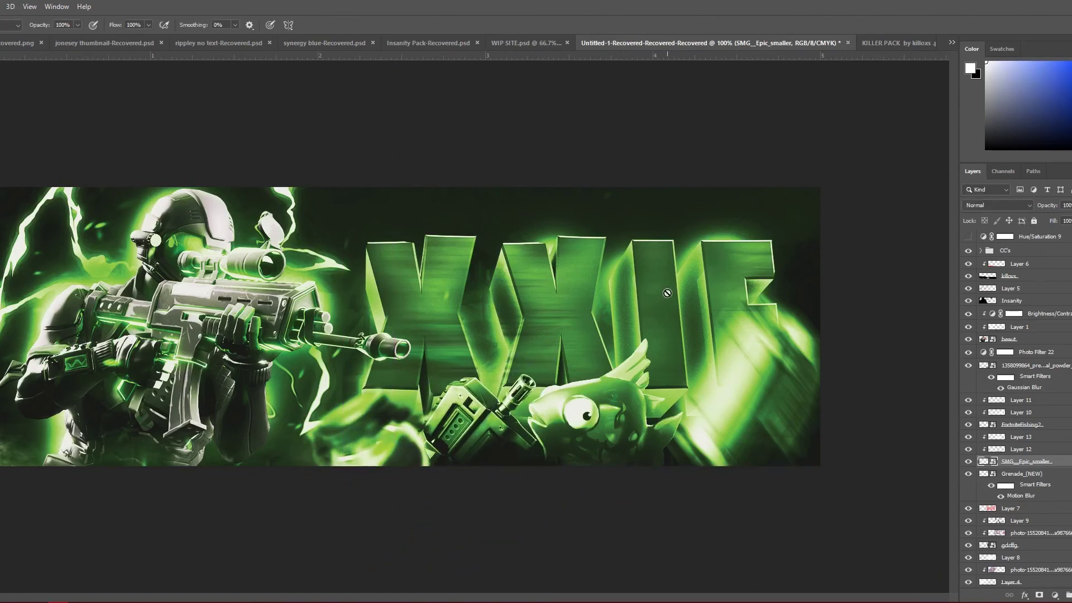
Place the Bolt_Action_Sniper_Rifle__Common_smaller image behind the XXIF text, scaled down and rotated to lie above the last letters
scroll(1035, 407, "down", 1)
left_click(981, 530)
double_click(135, 96)
left_click_drag(380, 280, 647, 162)
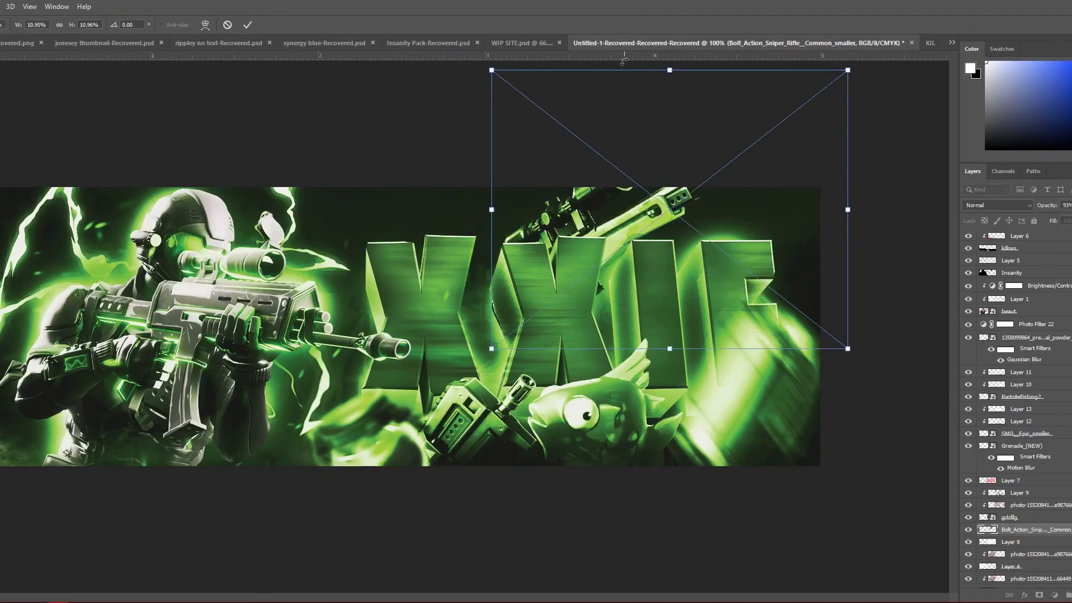
mouse_move(624, 60)
left_mouse_down()
mouse_move(713, 148)
mouse_move(718, 215)
left_mouse_up()
key("Return")
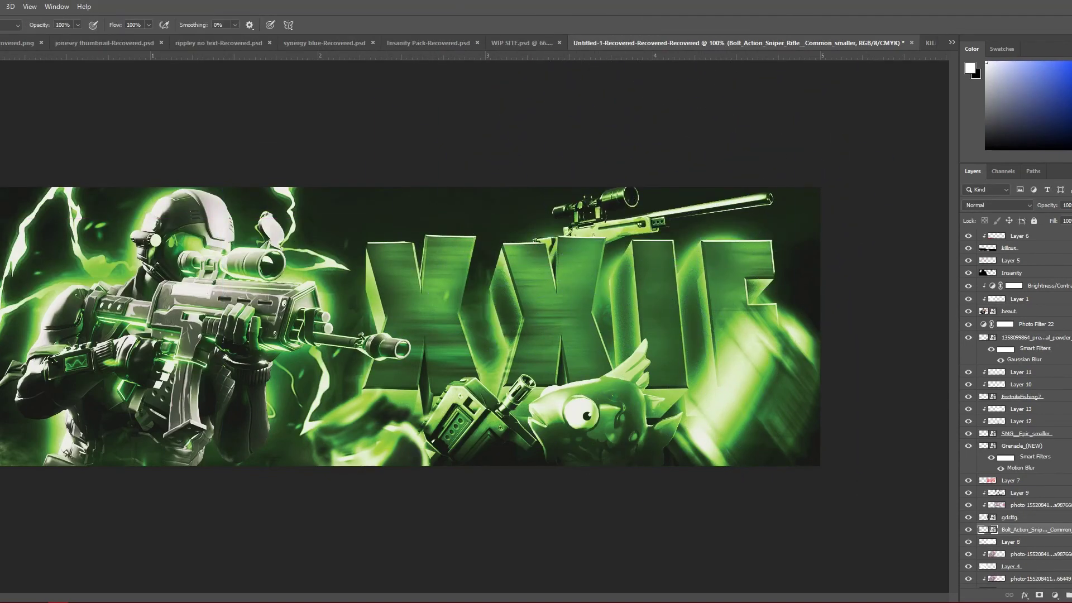
Place the Tac_shot_icon image behind the text, mirrored, scaled down, rotated to -25.03° and positioned above the first two letters
double_click(139, 182)
left_click_drag(424, 290, 576, 152)
left_click_drag(705, 188, 101, 154)
left_click_drag(240, 211, 453, 256)
left_click_drag(613, 100, 557, 146)
left_click_drag(477, 122, 428, 124)
left_click_drag(519, 101, 515, 110)
left_click_drag(502, 135, 496, 152)
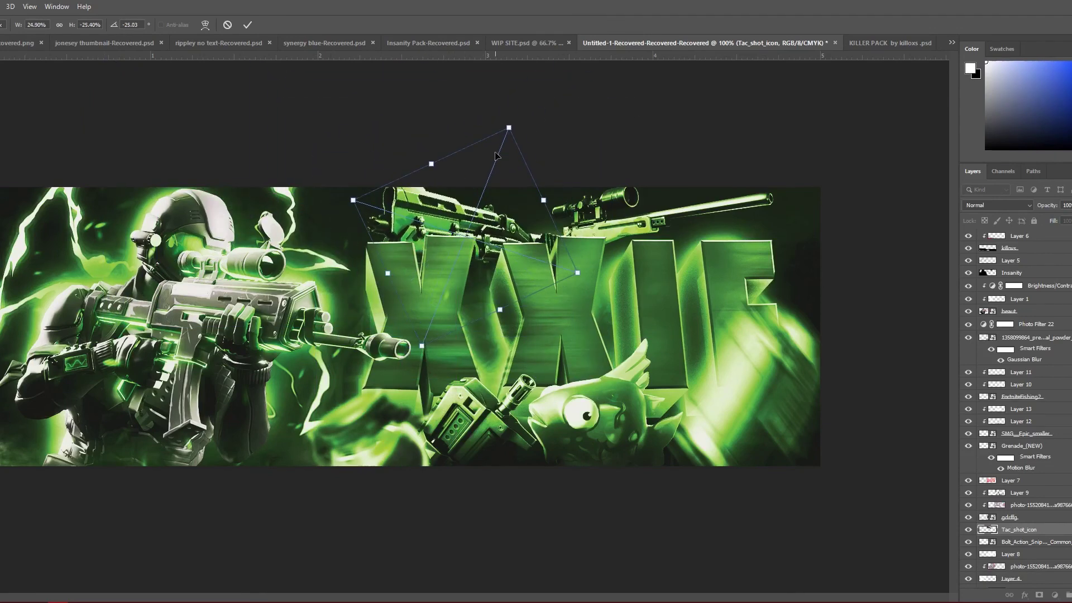
key("Return")
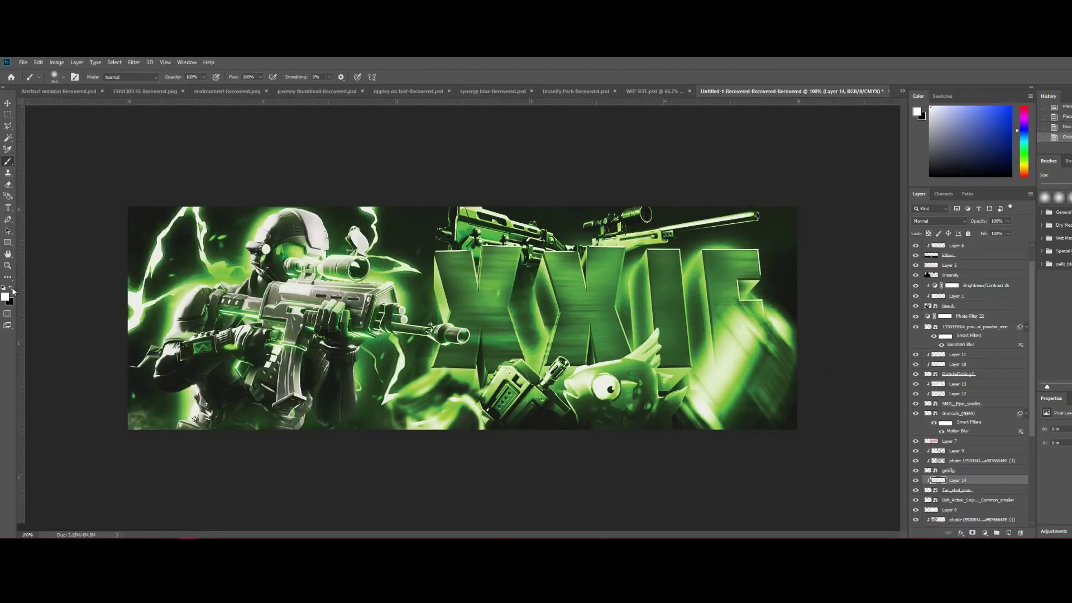
Shade the shotgun black on its clipped layer, and the sniper rifle black on a new layer clipped to it
key("x")
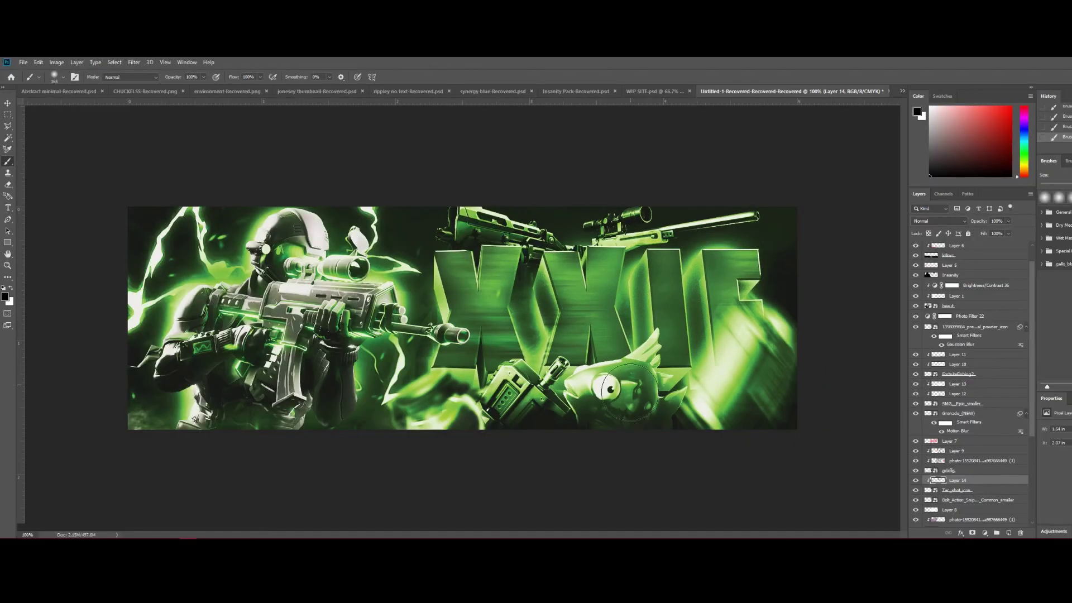
left_click(978, 499)
left_click(1007, 532)
left_click(981, 504, "alt")
left_click(616, 268)
left_click(628, 273)
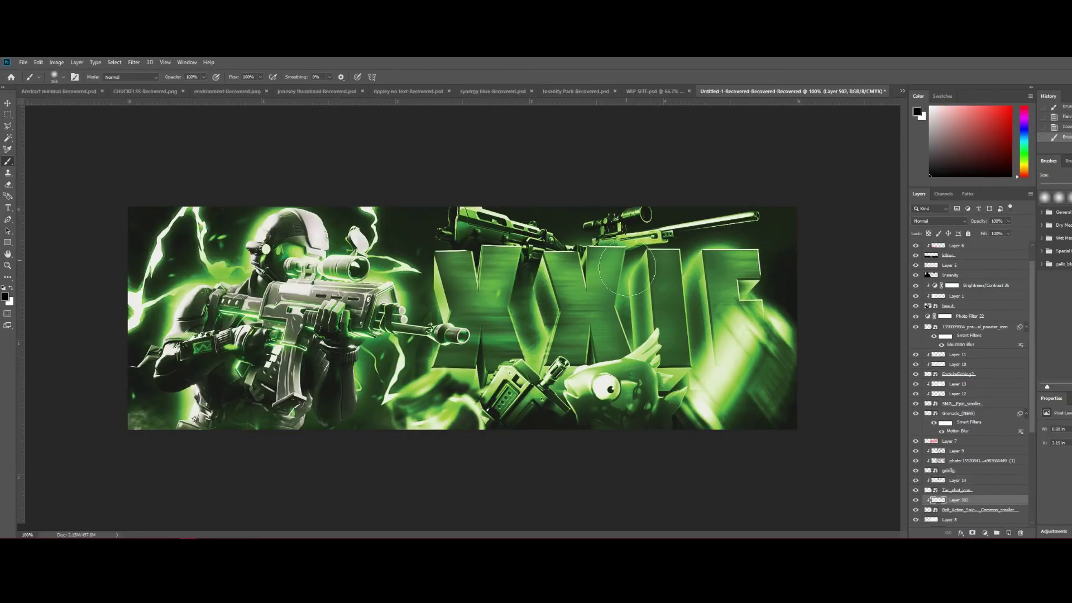
left_click(645, 258)
left_click(626, 268)
key("ctrl+z")
key("ctrl+z")
key("ctrl+z")
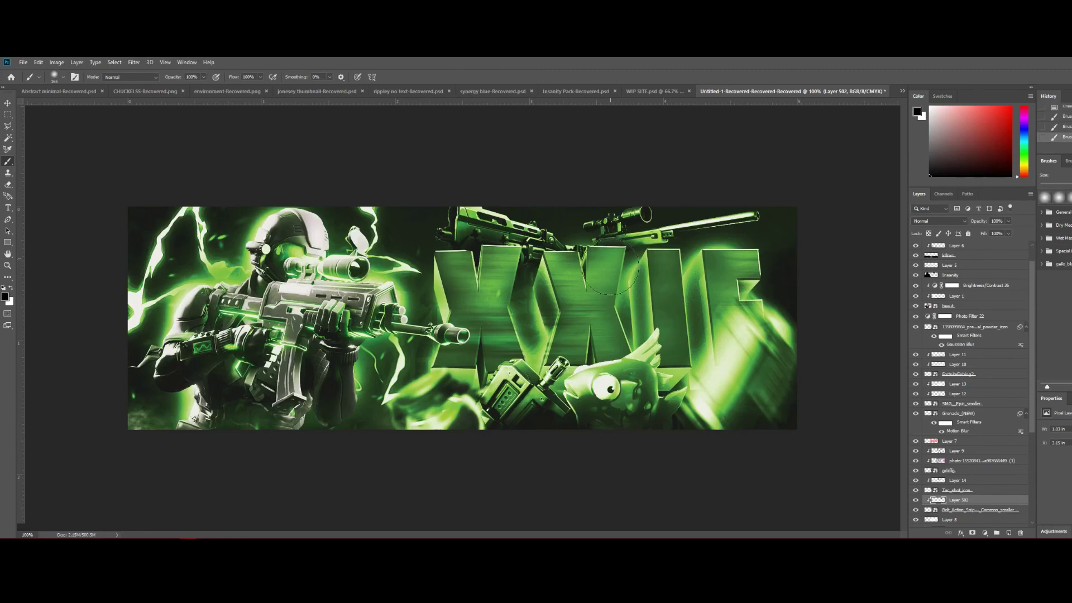
left_click(650, 264)
Add another clipped layer on the sniper rifle, paint white highlights, and set it to Hard Light at 65% opacity
left_click(1005, 532)
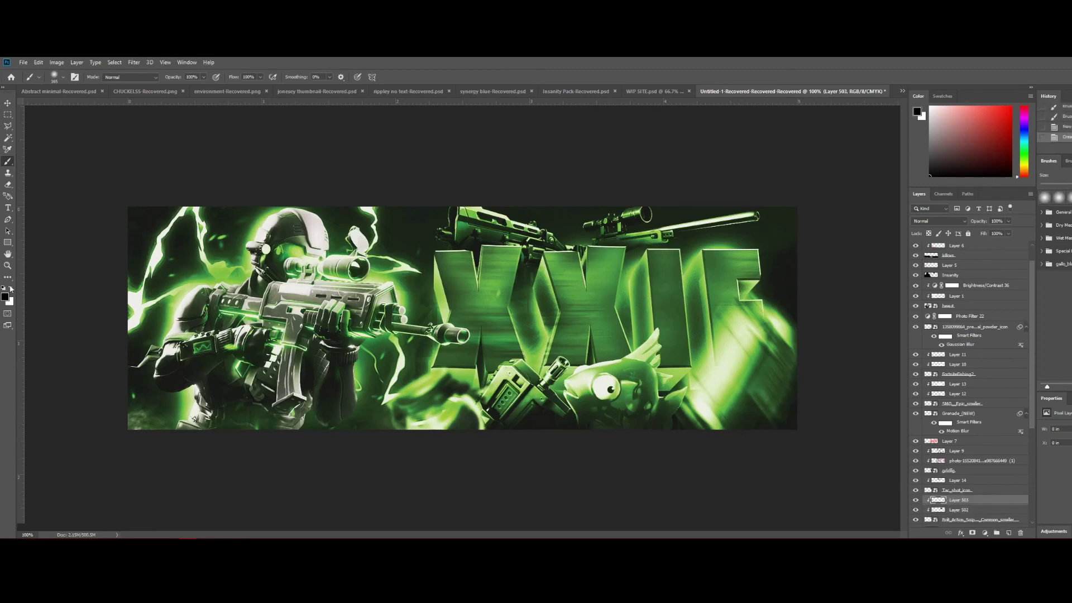
key("x")
left_click(938, 221)
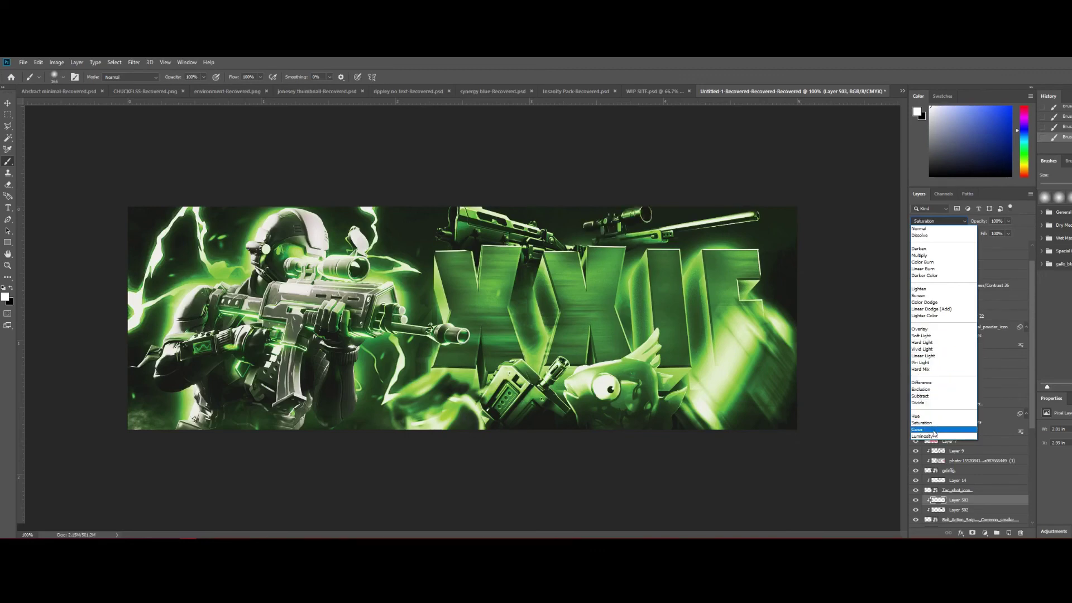
key("Escape")
left_click_drag(1007, 221, 994, 231)
left_click(938, 221)
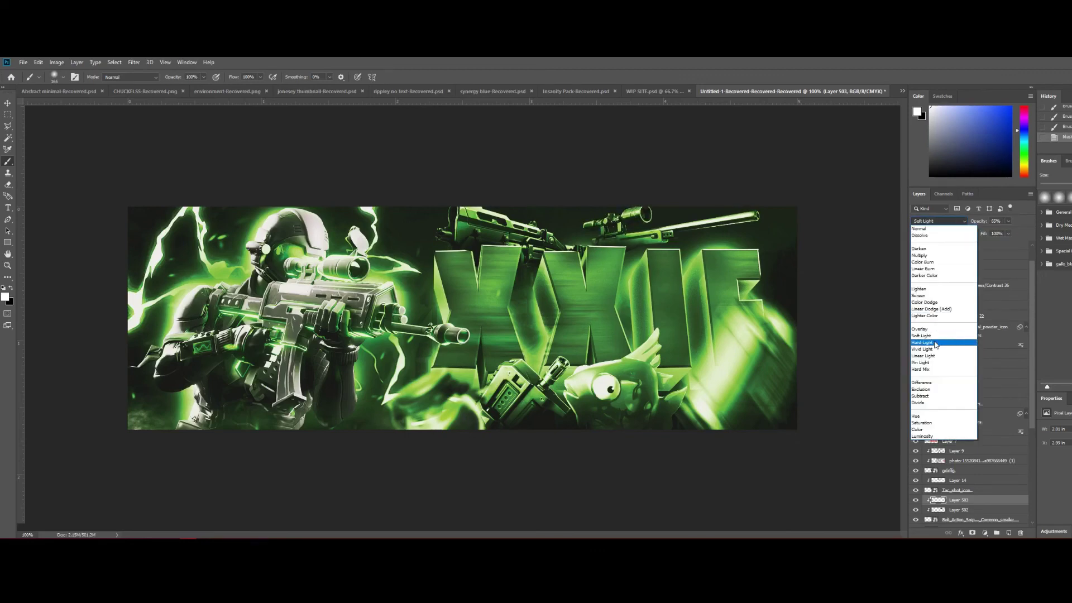
left_click(940, 343)
Add a new layer clipped to Tac_shot_icon above Layer 14, paint white highlights, and set it to Hard Light at 58% opacity
left_click(965, 483)
left_click(1009, 533)
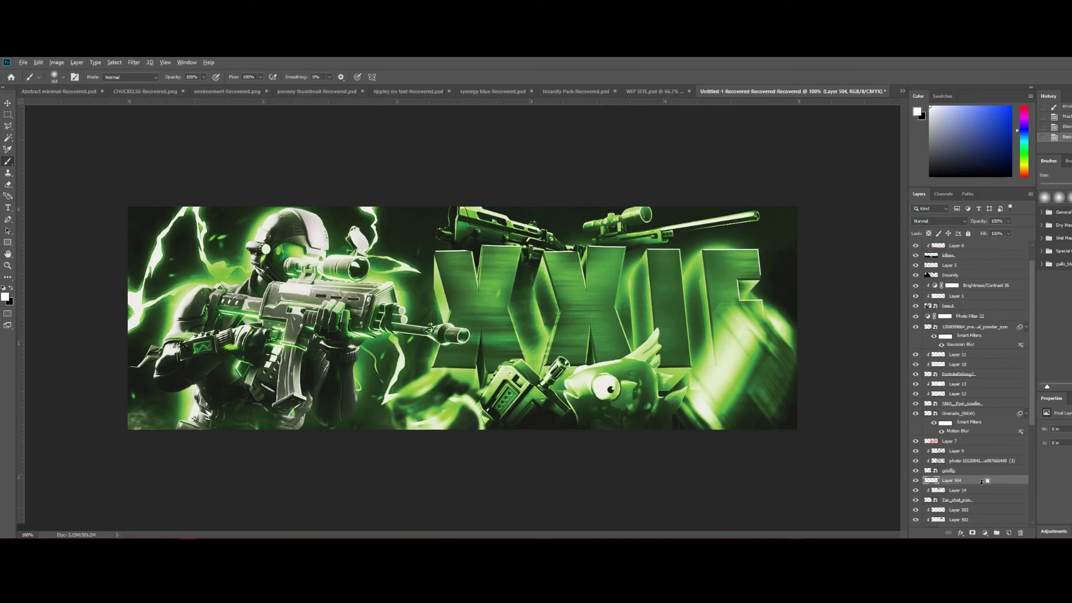
left_click(982, 481, "alt")
left_click(938, 221)
left_click(940, 343)
left_click(1007, 221)
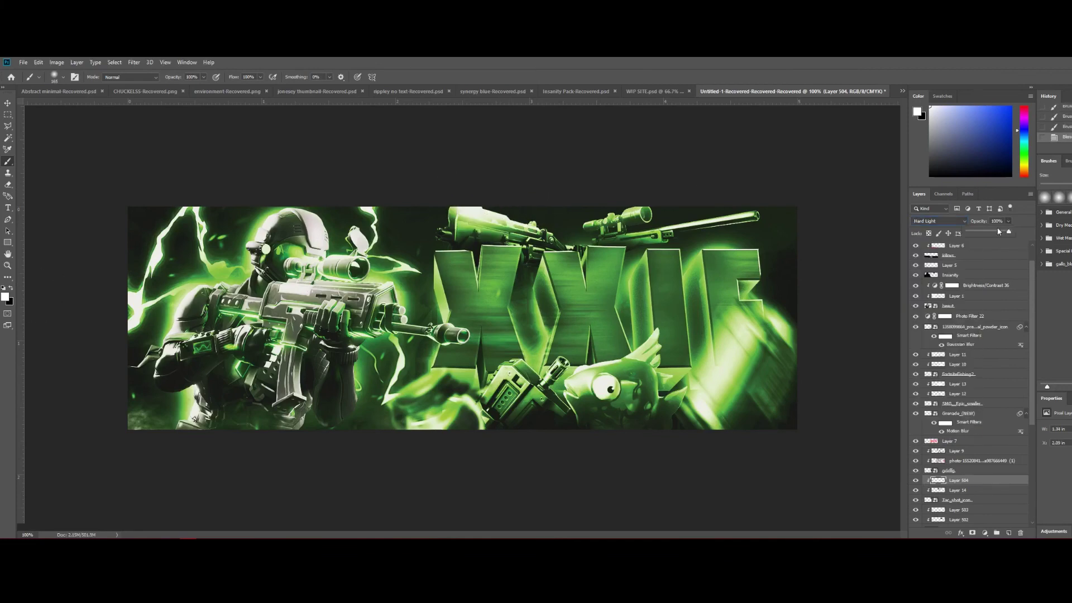
left_click_drag(999, 231, 993, 233)
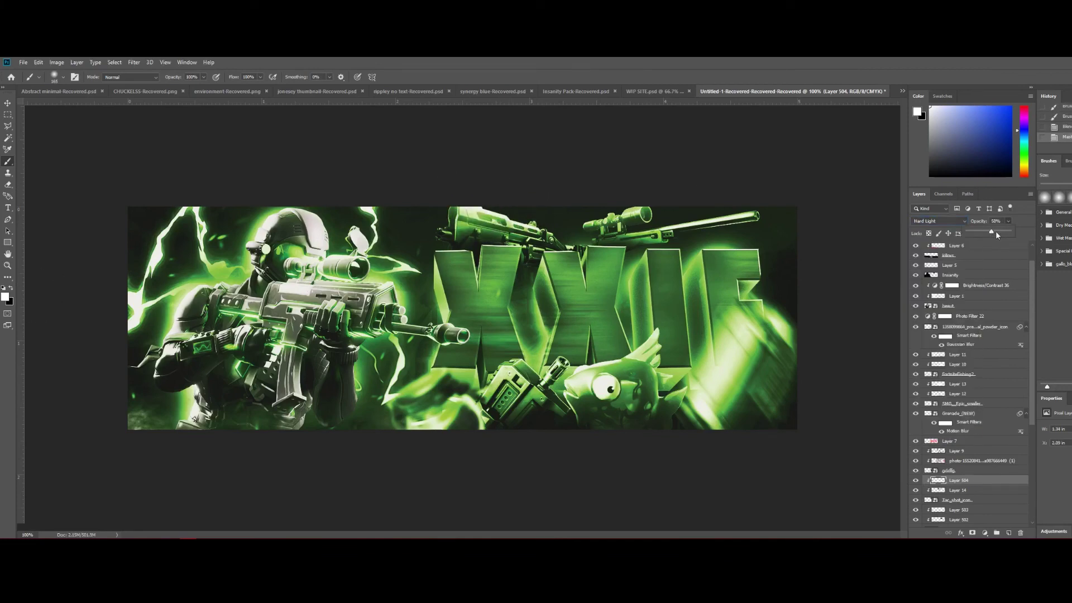
Apply a Gaussian Blur with a 2.7-pixel radius to the Tac_shot_icon layer
left_click(957, 500)
left_click(134, 62)
mouse_move(145, 163)
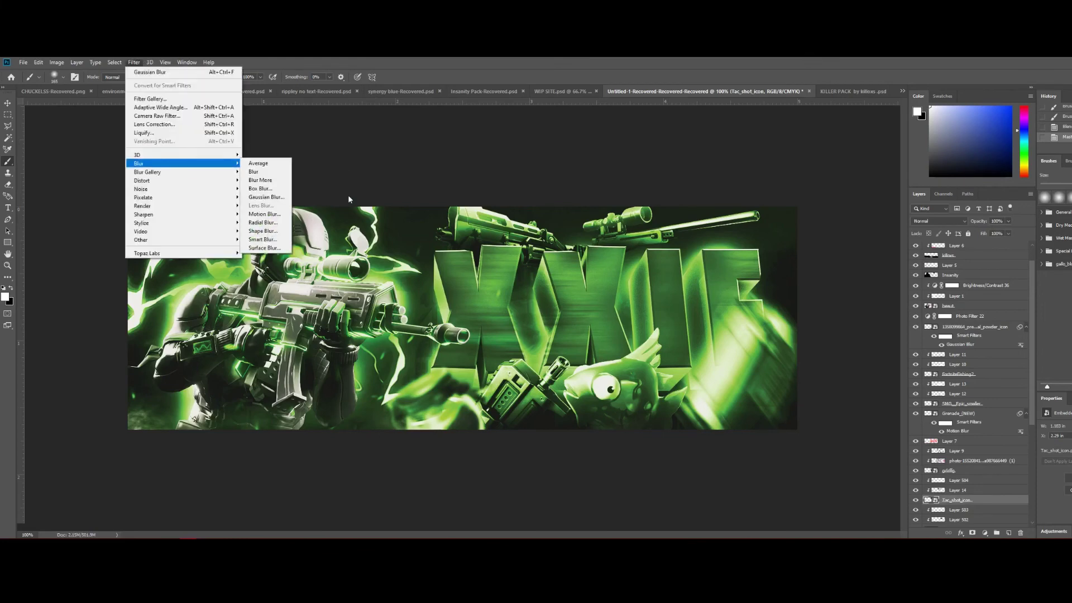
left_click(265, 197)
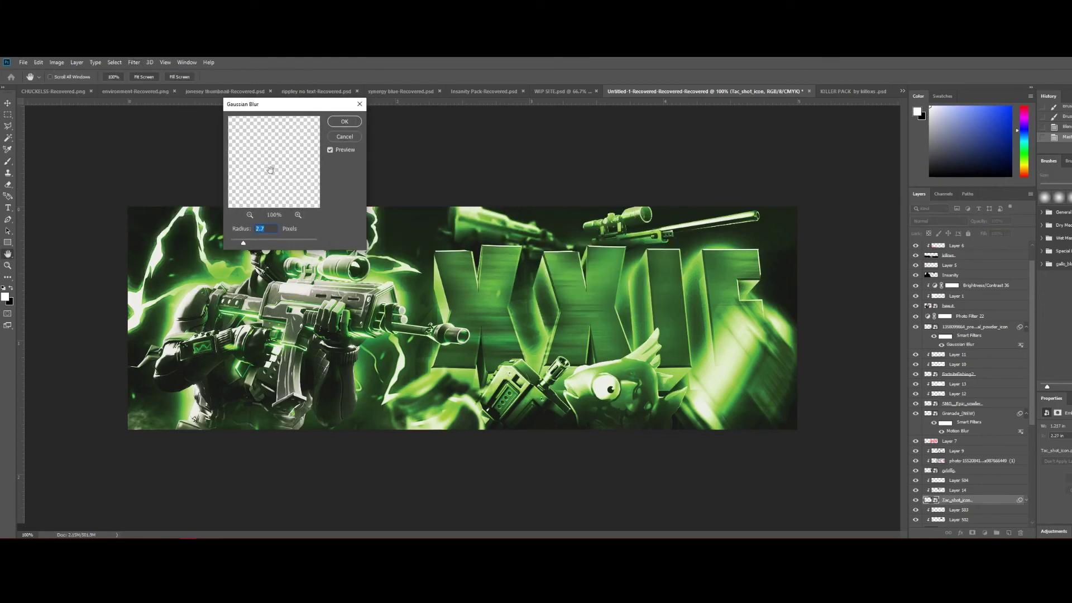
key("Return")
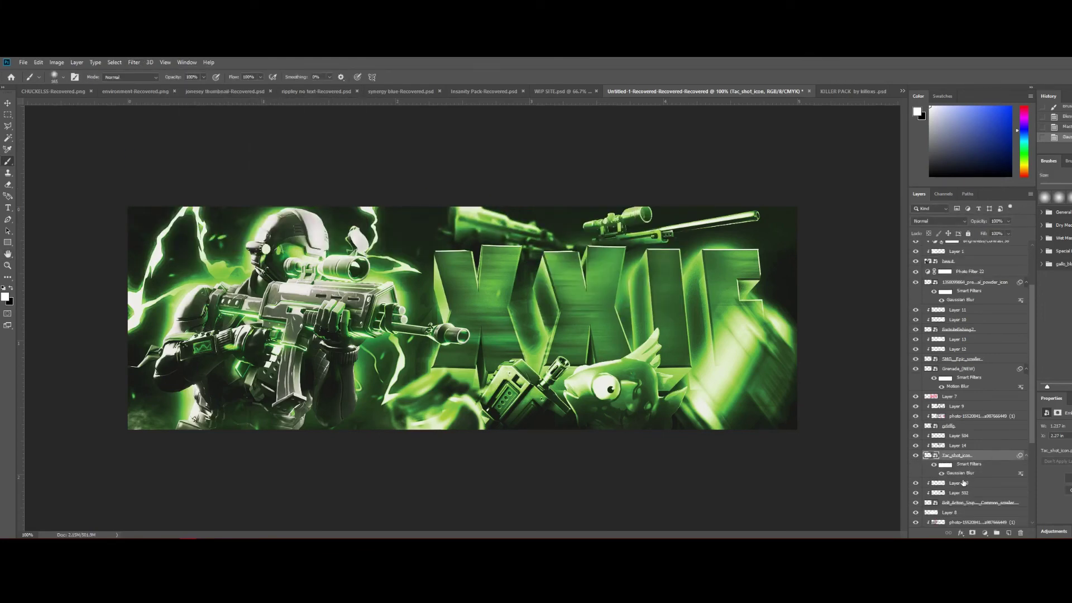
left_click(965, 503)
left_click(134, 62)
mouse_move(145, 163)
left_click(266, 213)
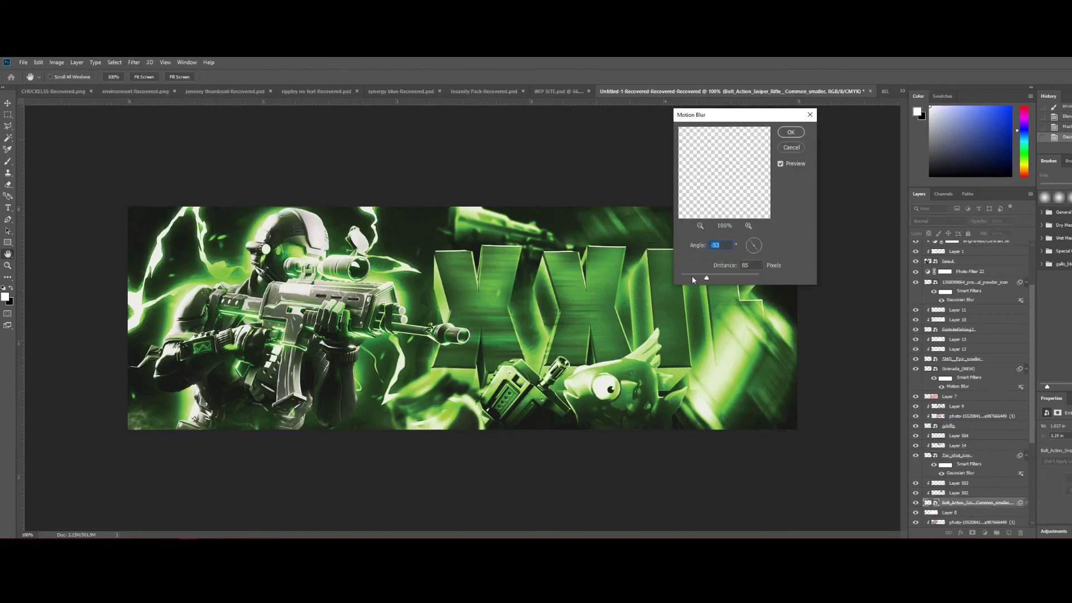
left_click(791, 147)
Apply a Gaussian Blur to the Bolt_Action_Sniper_Rifle layer
left_click(134, 61)
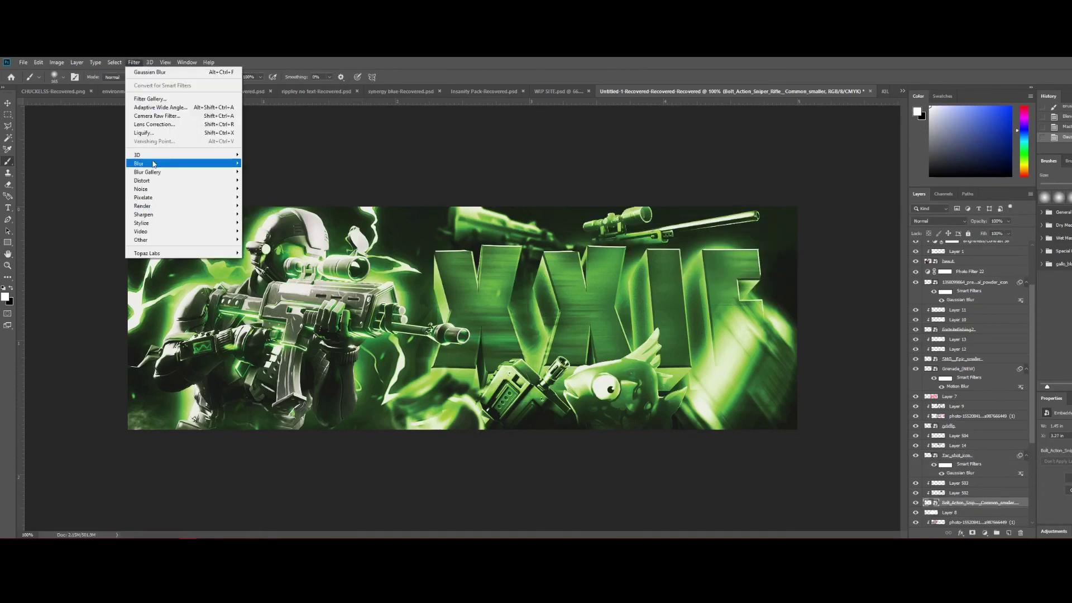
mouse_move(145, 163)
left_click(266, 197)
left_click(337, 121)
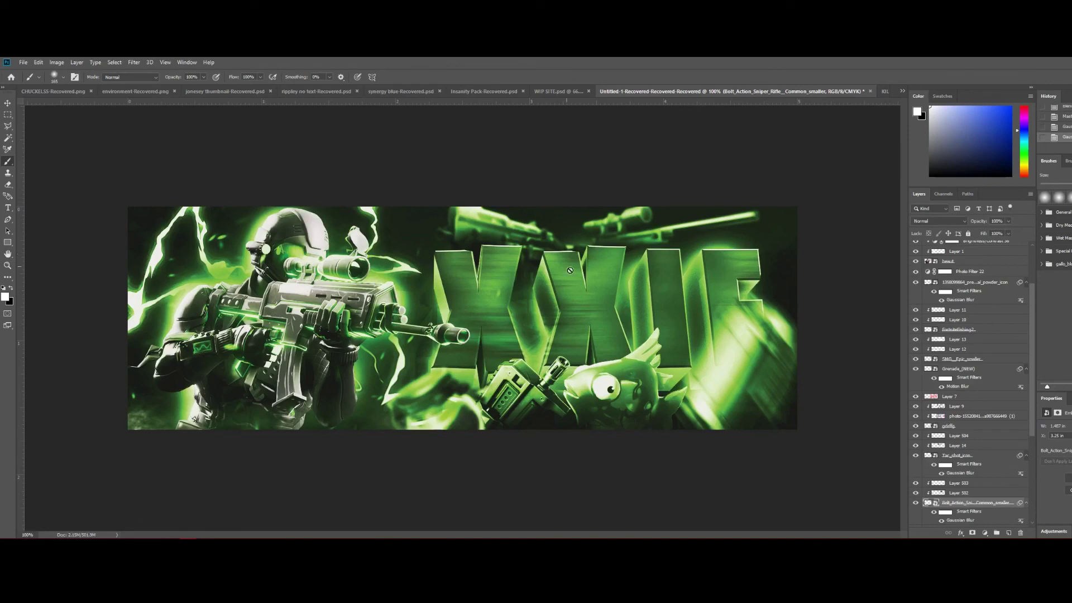
Lower the Tac_shot_icon layer's opacity to 78%
left_click(959, 458)
left_click(1008, 221)
left_click_drag(1009, 231, 1001, 234)
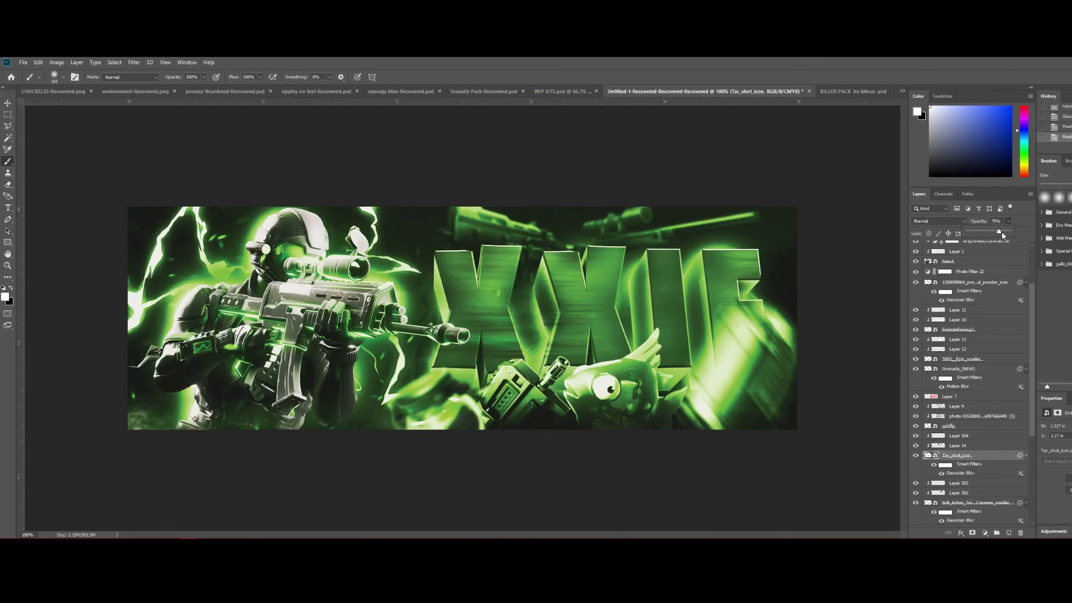
Duplicate the Insanity copy 4 lightning layer, then rotate and position the copy along the upper edge of the XXIF text
scroll(958, 496, "down", 3)
left_click(949, 498)
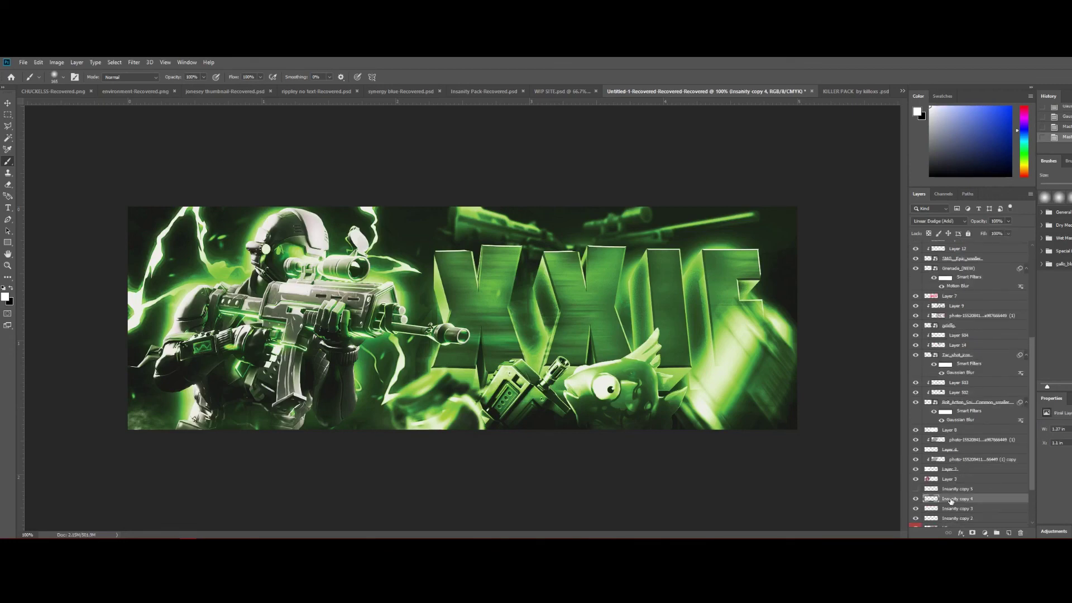
key("super")
key("super")
key("ctrl+j")
key("ctrl+t")
left_click_drag(427, 256, 660, 267)
left_click_drag(742, 228, 557, 329)
mouse_move(636, 278)
left_mouse_down()
mouse_move(659, 306)
mouse_move(622, 283)
left_mouse_up()
key("Return")
key("b")
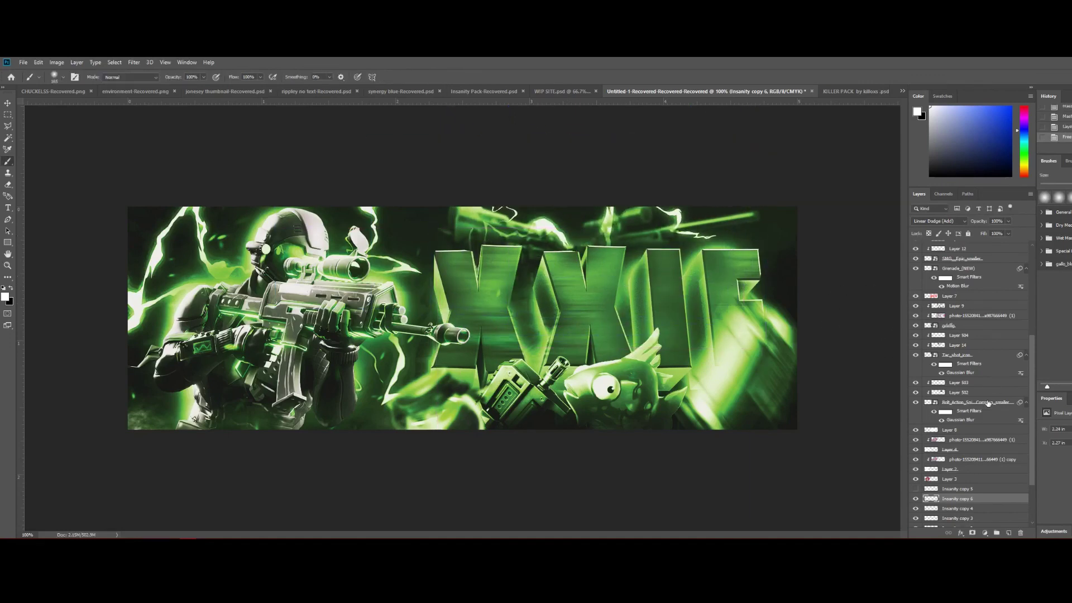
Move the duplicated lightning above Layer 504, squash its height to about 77%, rotate it to 5.47° and shift it over the letters
left_click_drag(977, 498, 990, 329)
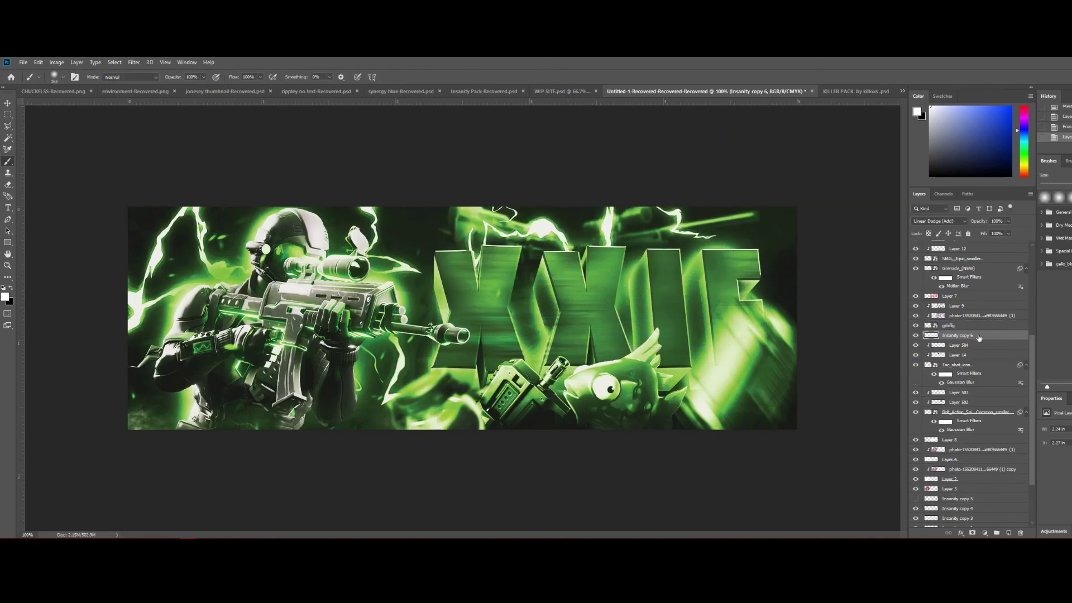
key("ctrl+t")
left_click_drag(583, 138, 584, 179)
left_click_drag(586, 184, 594, 154)
left_click_drag(775, 268, 769, 285)
left_click_drag(677, 265, 690, 281)
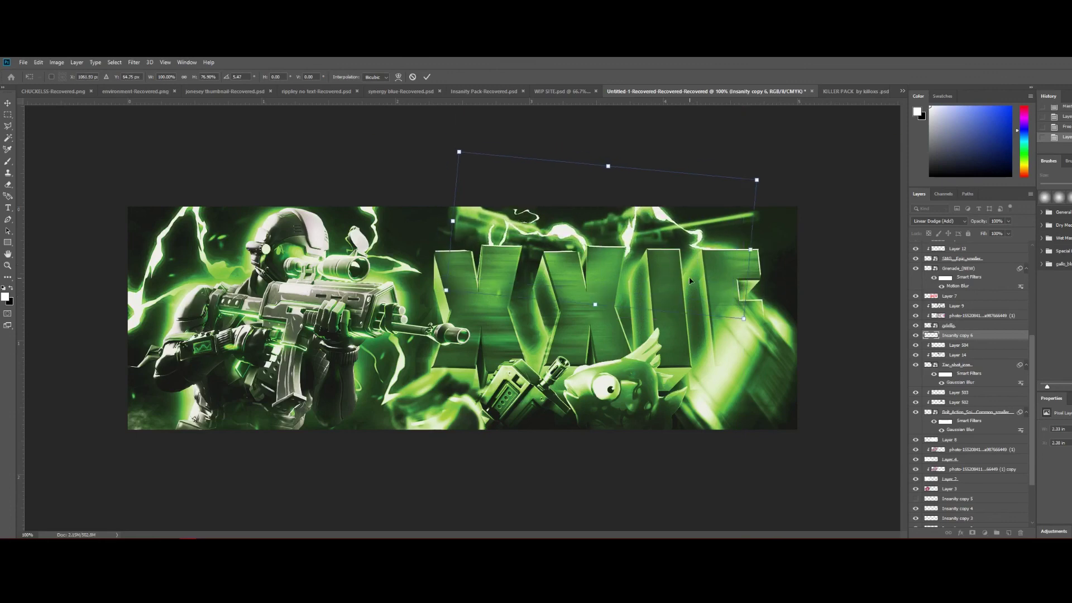
key("Return")
key("b")
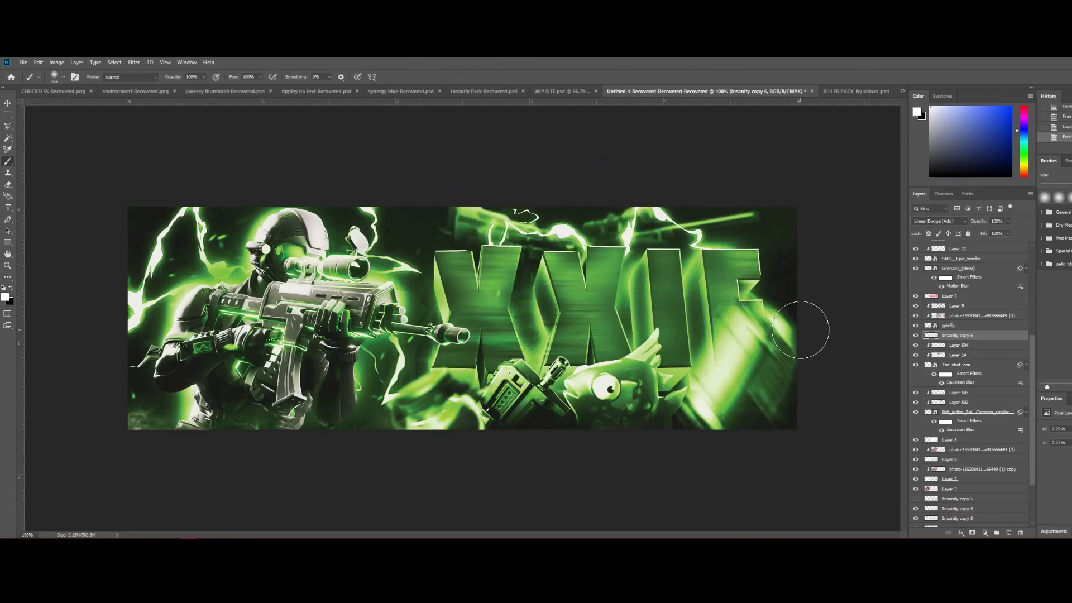
Toggle the XXIF text layer and the CC's group off and on to compare the header with and without them
left_click(955, 326)
left_click(915, 326)
left_click(914, 326)
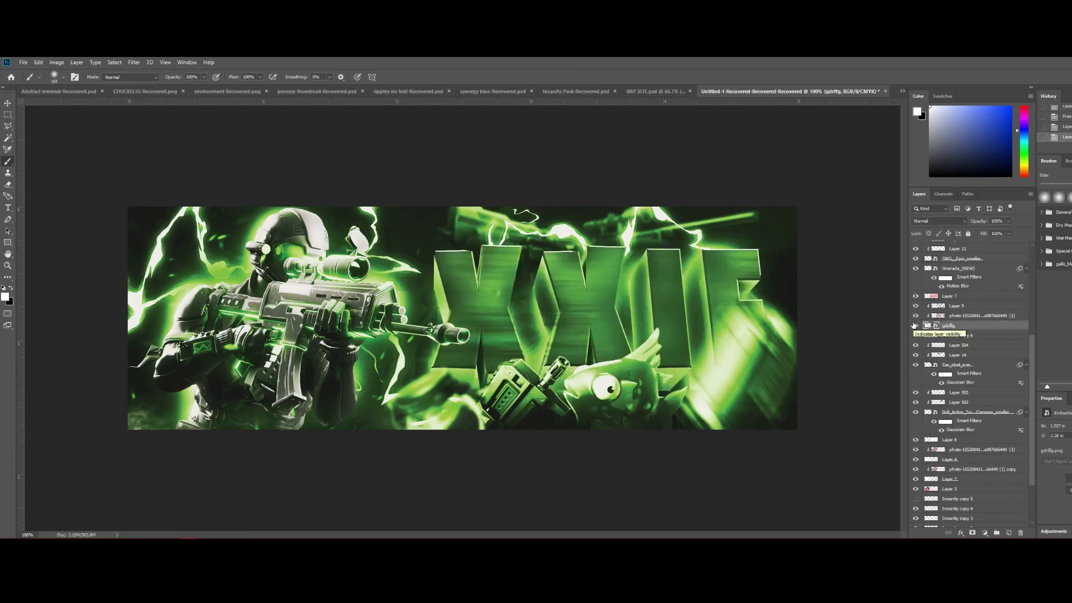
scroll(962, 329, "up", 5)
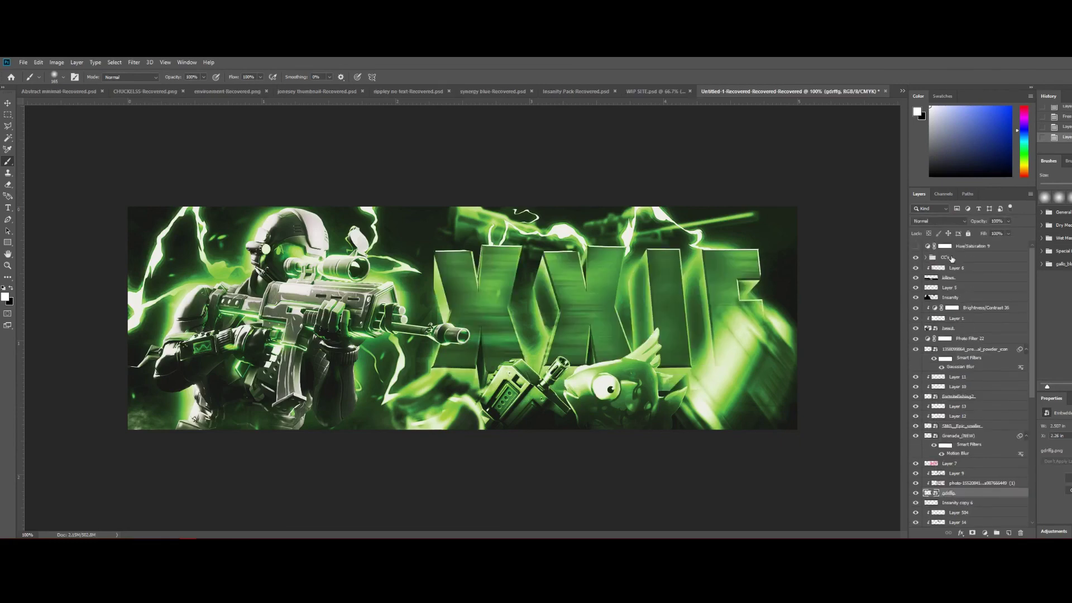
left_click(917, 260)
left_click(916, 258)
In the CC's group, group Hue/Saturation 8 with the visible Insanity group below it and name the new group "this"
left_click(925, 258)
scroll(952, 455, "down", 7)
left_click(933, 436)
left_click(958, 425)
left_click(958, 436, "shift")
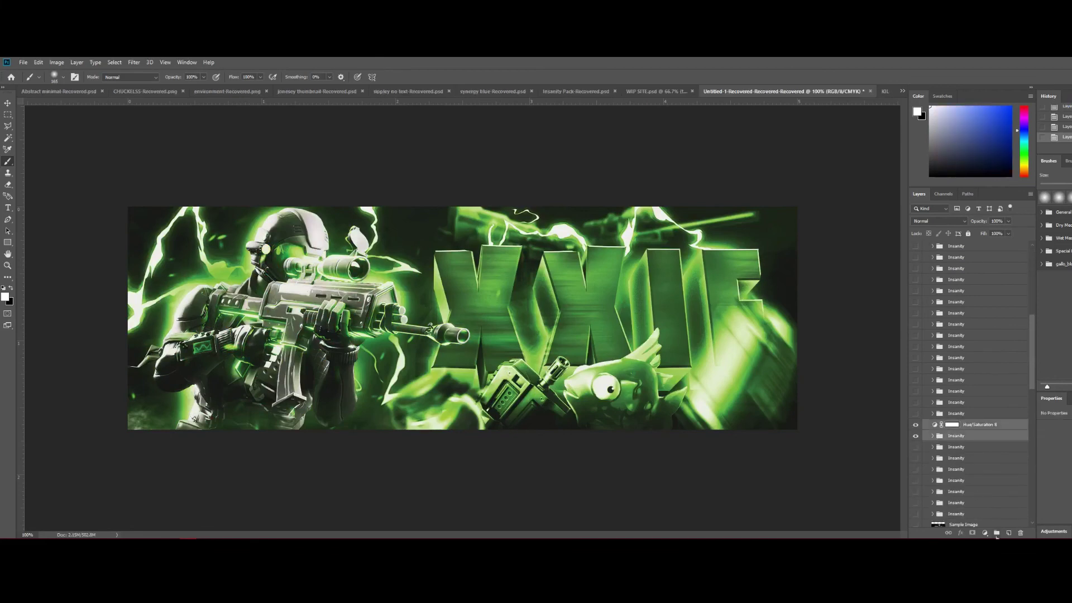
key("ctrl+g")
left_click(951, 424)
type("this")
Hide the "this" group and preview the Insanity colour-correction groups below it one at a time
left_click(955, 402)
left_click(916, 425)
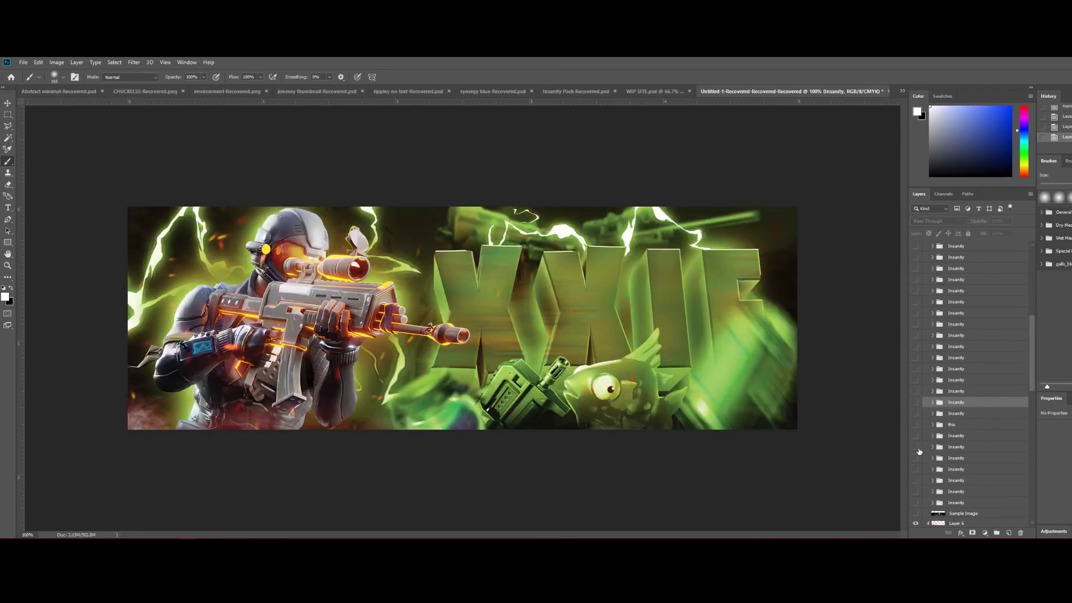
left_click(916, 447)
left_click(915, 447)
left_click(916, 458)
left_click(916, 457)
left_click(915, 480)
left_click(916, 502)
Compare the Insanity colour-correction groups above "this" by showing and hiding them one after another, leaving all of them hidden
scroll(917, 393, "up", 2)
left_click(916, 447)
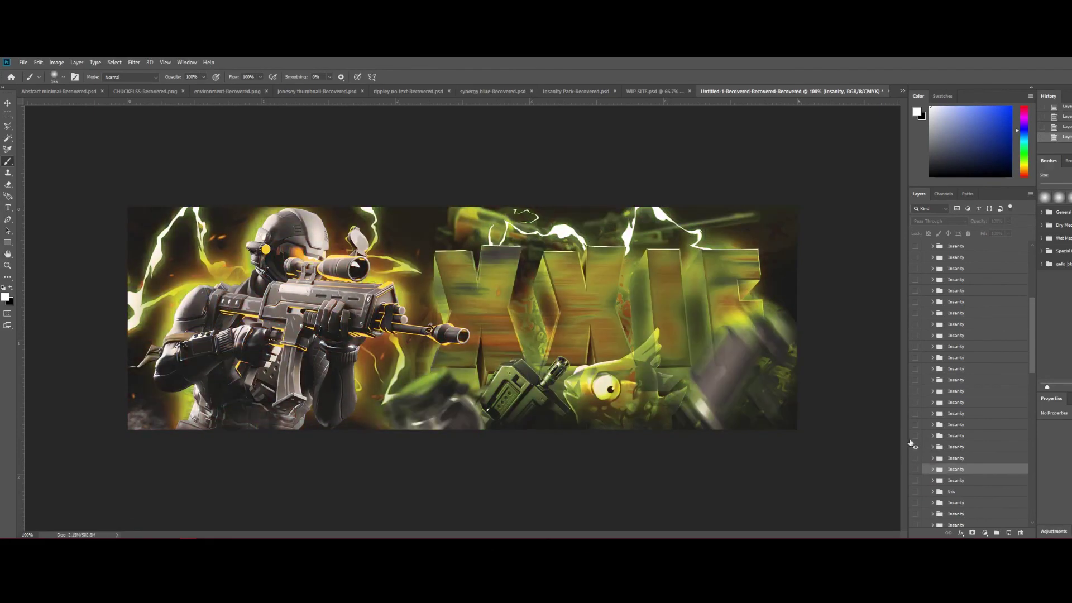
left_click(915, 447)
left_click(916, 435)
left_click(915, 436)
left_click(915, 425)
scroll(915, 430, "up", 1)
left_click(916, 447)
left_click(916, 436)
scroll(916, 437, "up", 1)
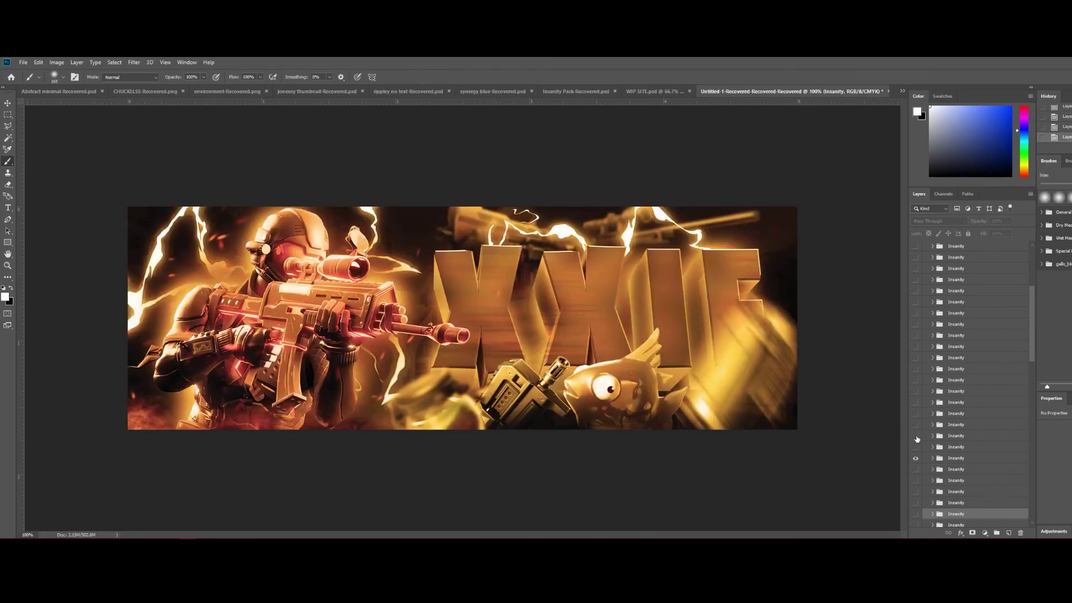
left_click(915, 458)
left_click(915, 447)
left_click(915, 447)
left_click(914, 435)
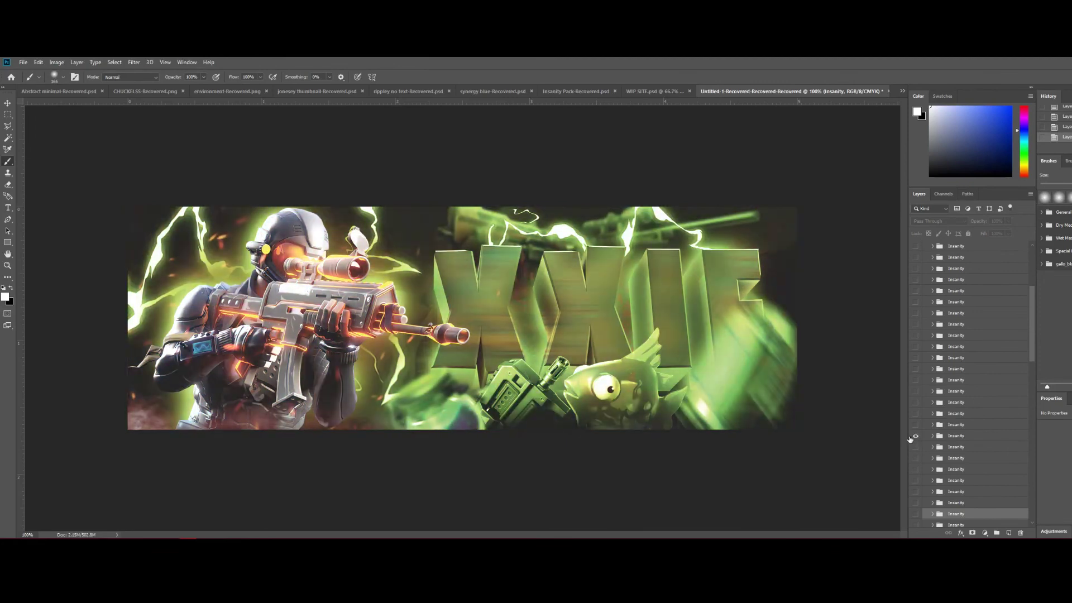
left_click(915, 435)
left_click(915, 413)
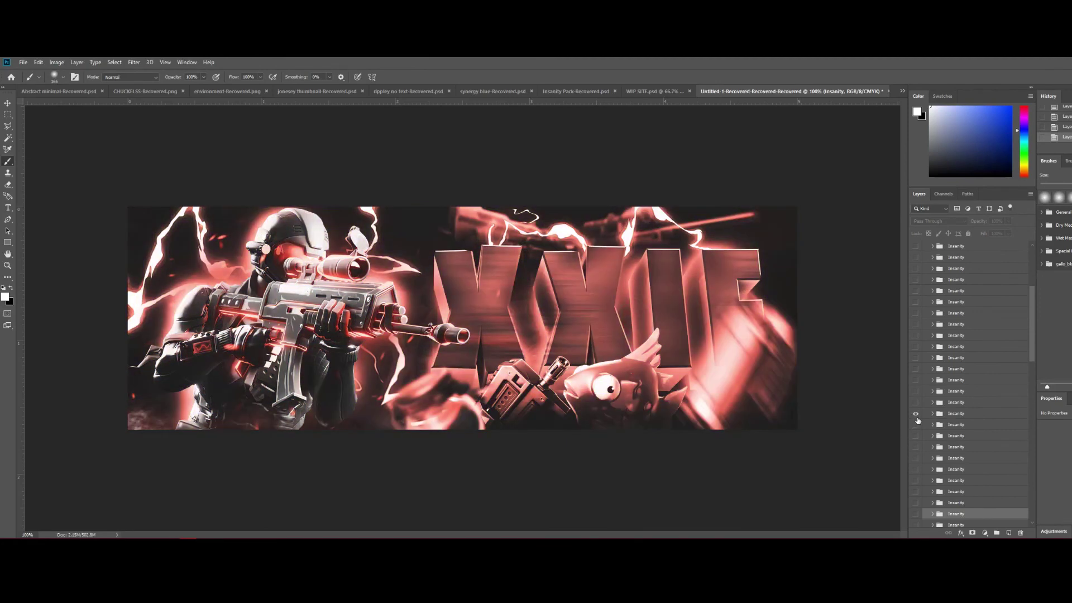
left_click(916, 414)
left_click(915, 403)
left_click(916, 402)
left_click(916, 391)
scroll(915, 394, "up", 1)
left_click(916, 412)
left_click(916, 402)
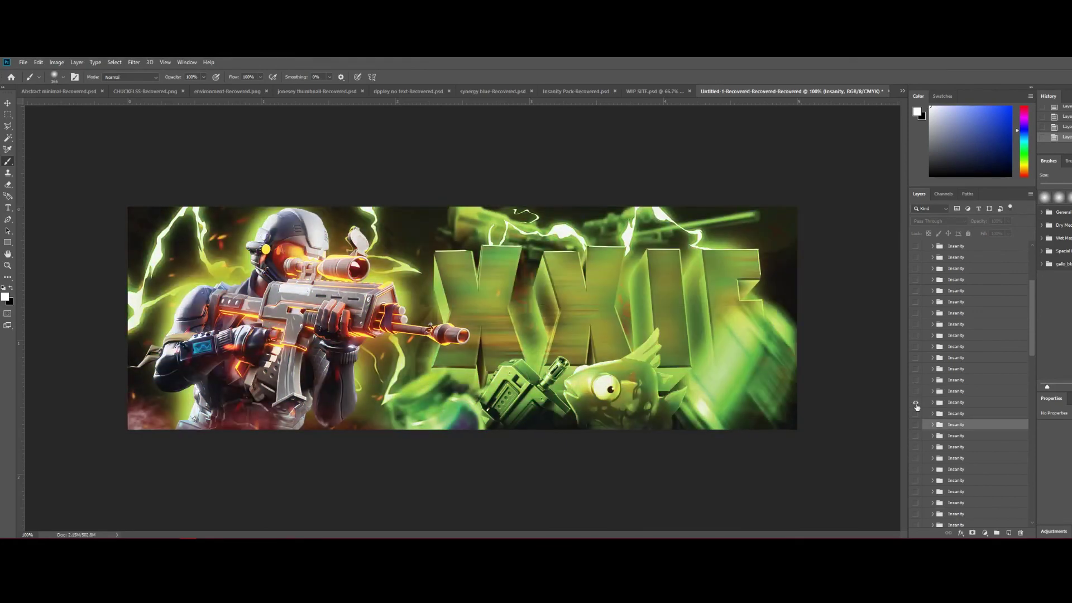
left_click(916, 401)
scroll(916, 385, "up", 2)
left_click(915, 381)
left_click(915, 381)
left_click(915, 369)
scroll(915, 375, "up", 3)
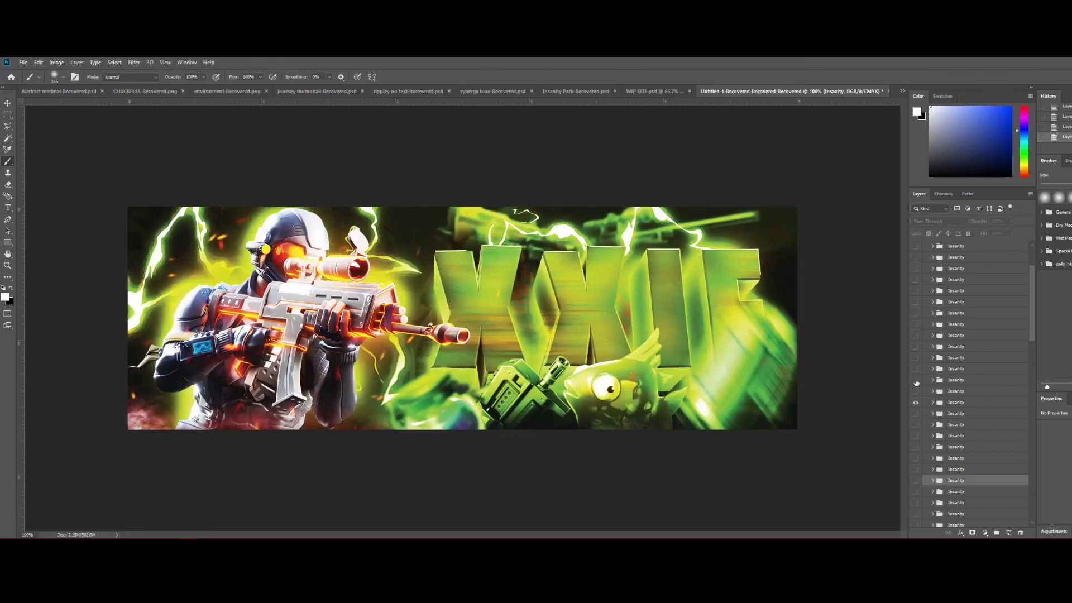
left_click(916, 401)
left_click(915, 379)
left_click(916, 380)
left_click(916, 356)
left_click(916, 356)
left_click(915, 347)
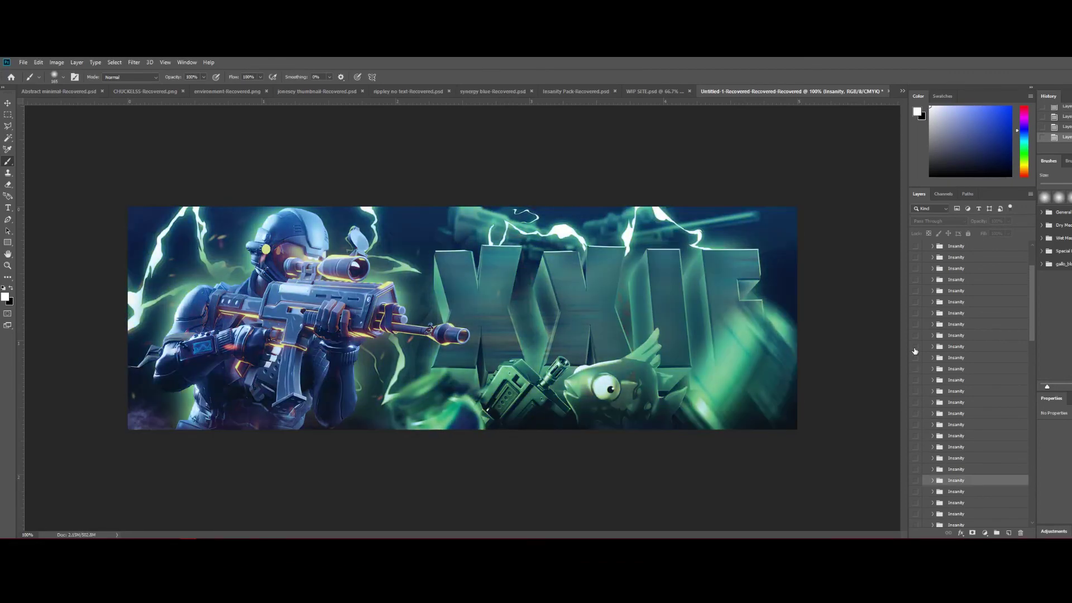
left_click(915, 347)
Show the "this" group again, expand it and toggle Hue/Saturation 8 off and on to compare its effect
scroll(938, 442, "down", 4)
scroll(938, 443, "down", 2)
left_click(916, 447)
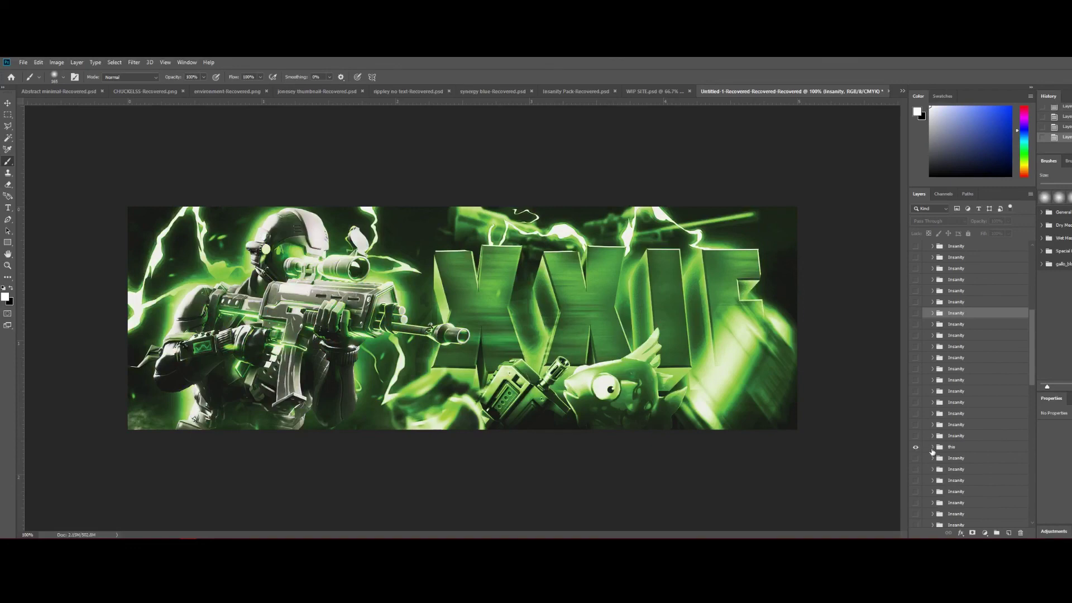
left_click(937, 450)
left_click(932, 447)
left_click(916, 459)
left_click(916, 459)
scroll(962, 406, "up", 1)
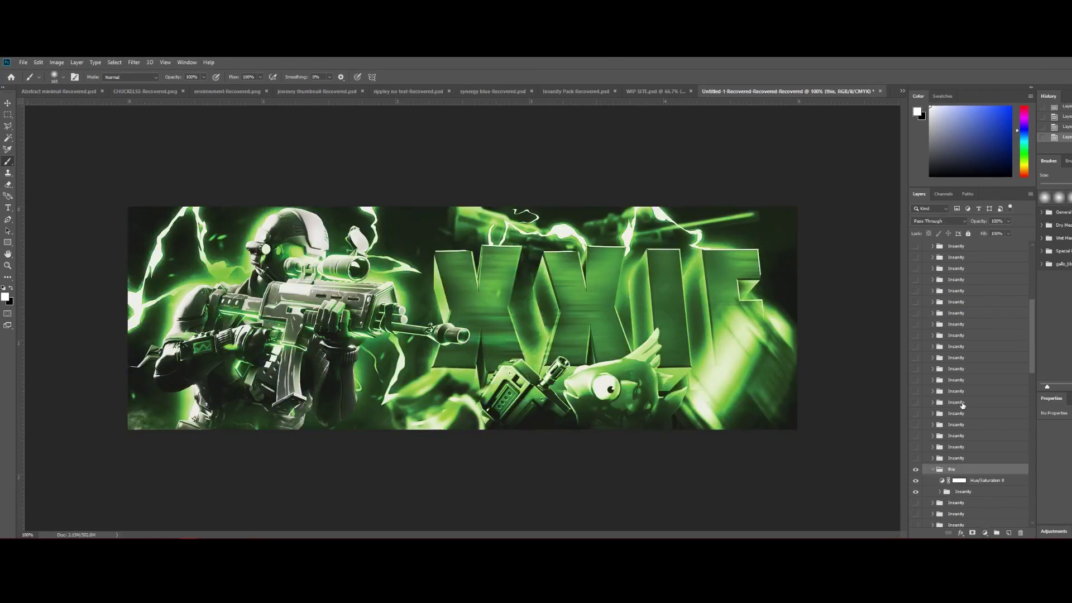
Collapse the CC's group and add a Brightness/Contrast adjustment layer above Hue/Saturation 9 at the top of the layer stack
scroll(962, 405, "up", 6)
left_click(926, 258)
left_click(971, 246)
left_click(985, 533)
left_click(1009, 413)
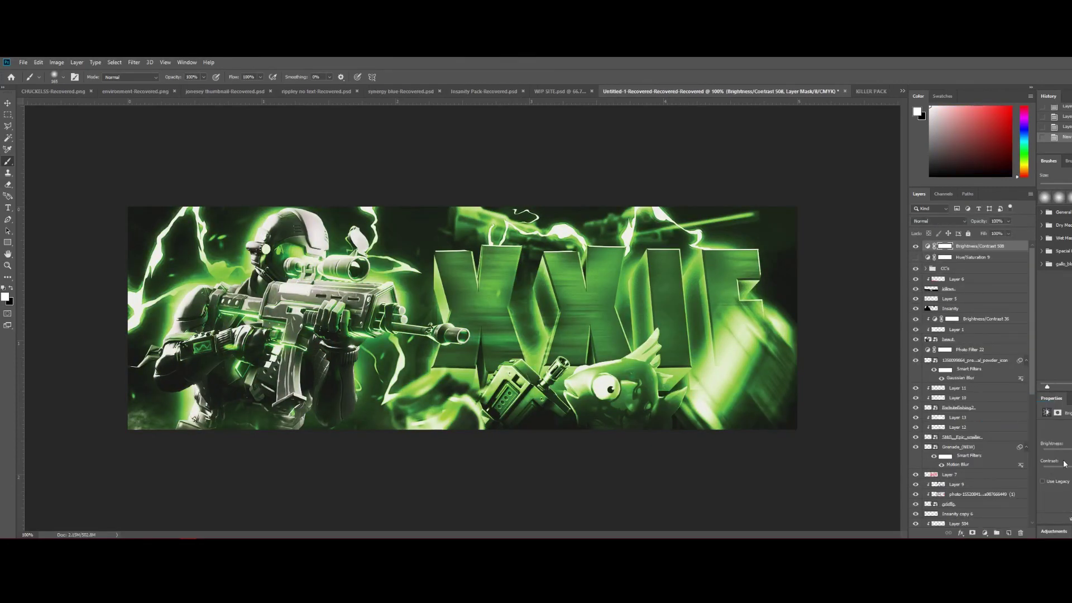